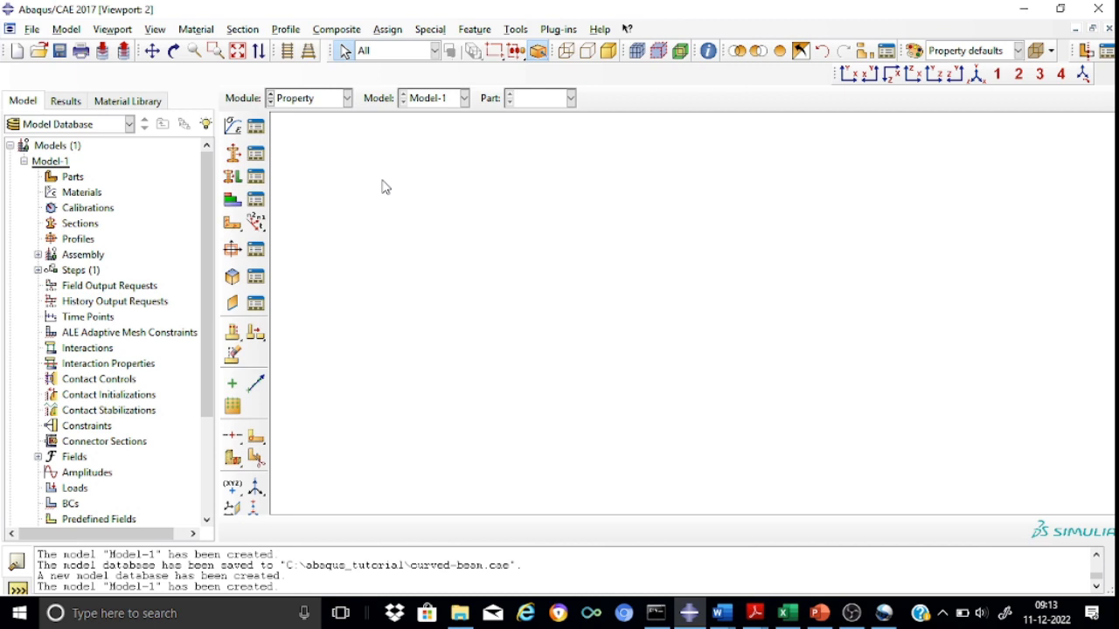
Set the work directory to C:\abaqus_tutorial.
left_click(32, 30)
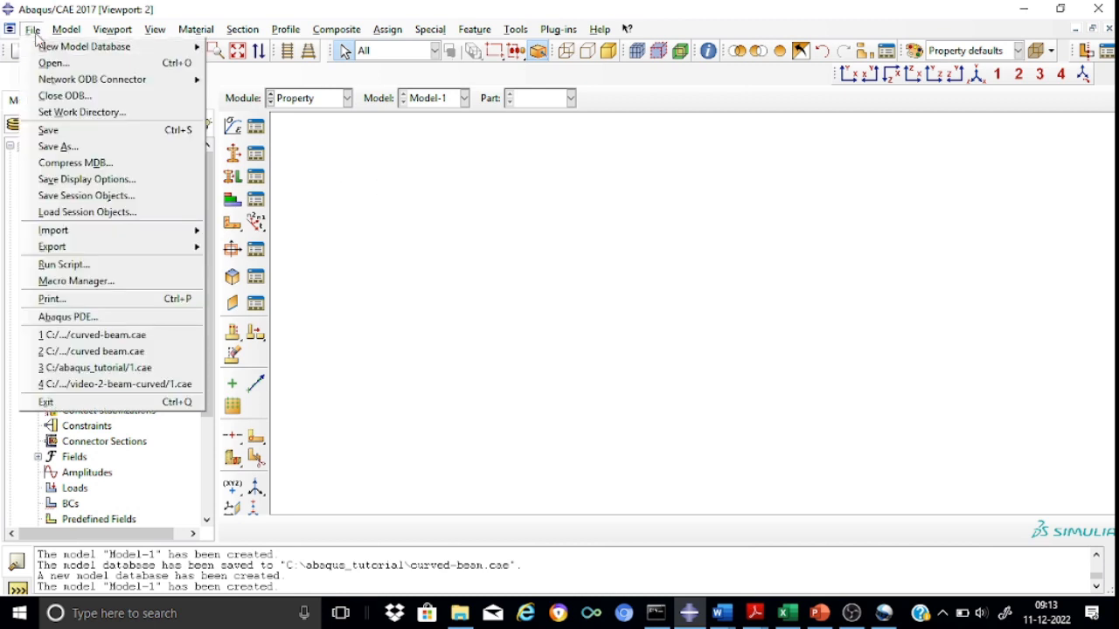
left_click(87, 112)
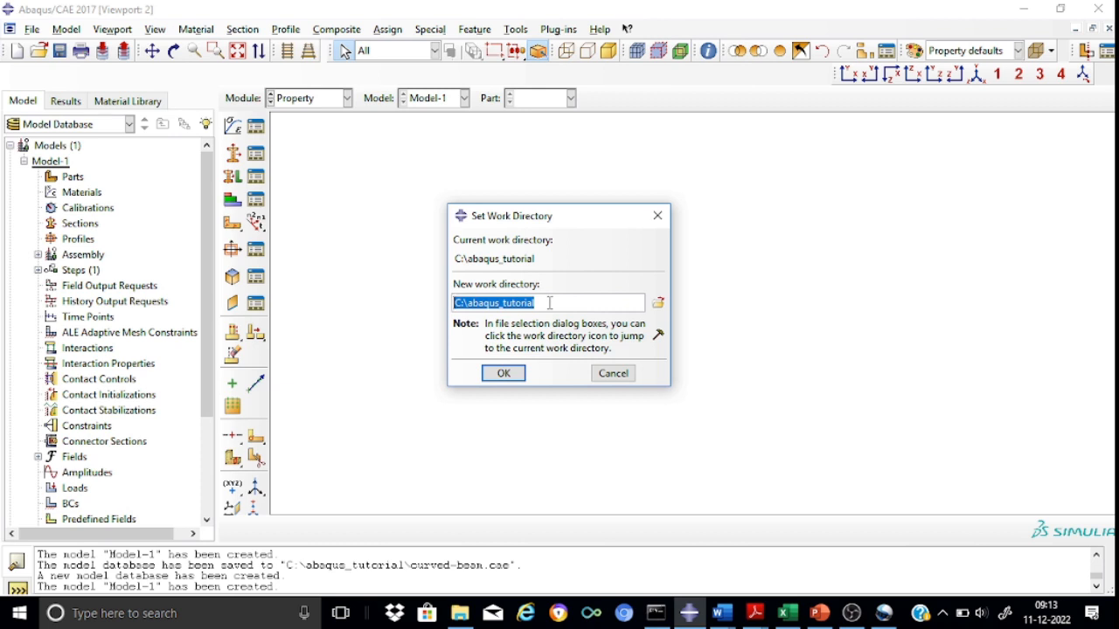
left_click(507, 376)
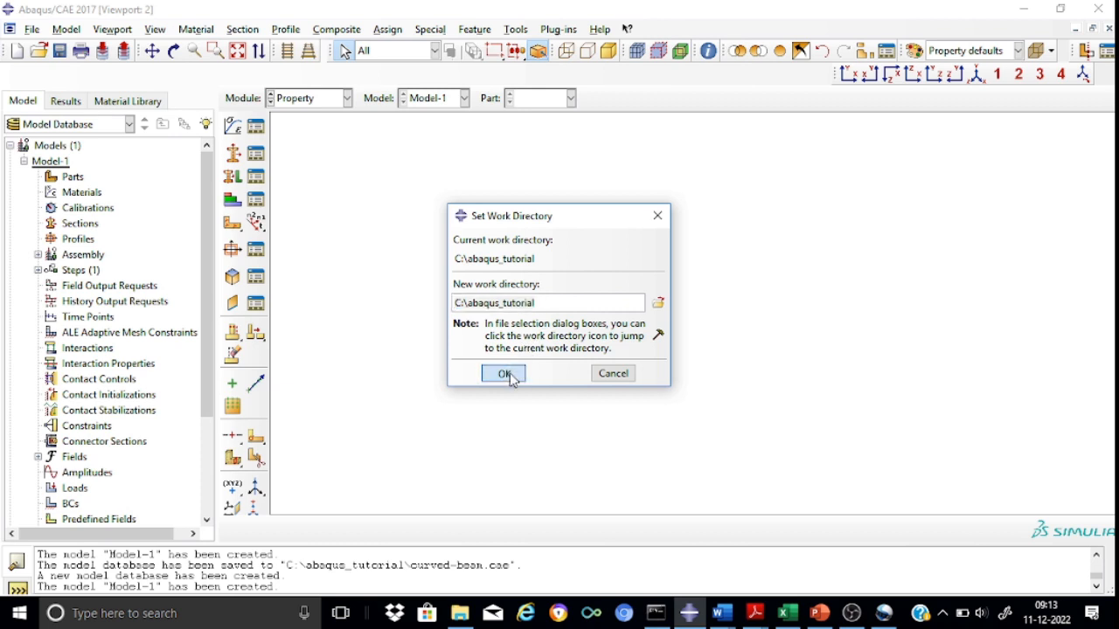
Save the model database as curved-beam in the abaqus_tutorial folder.
left_click(31, 31)
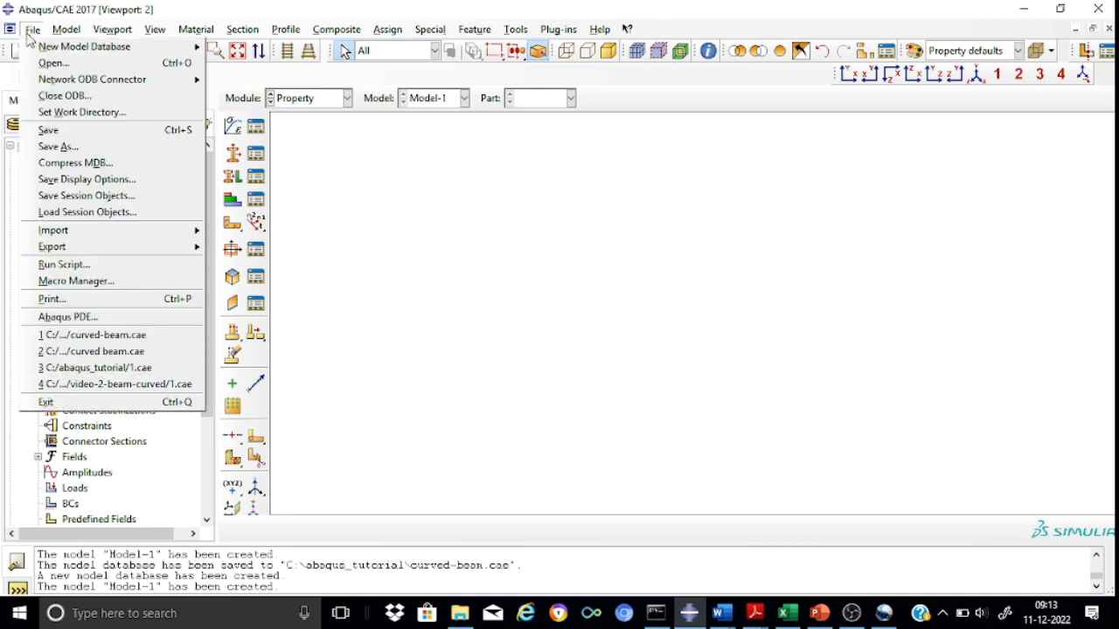
left_click(55, 147)
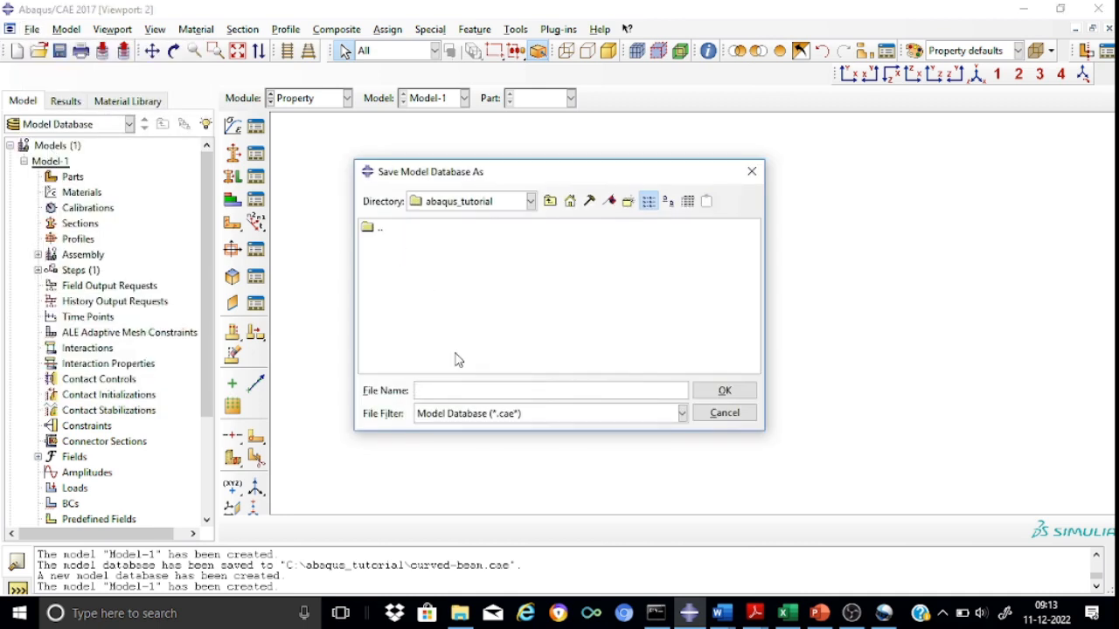
type("curved-beam")
left_click(722, 391)
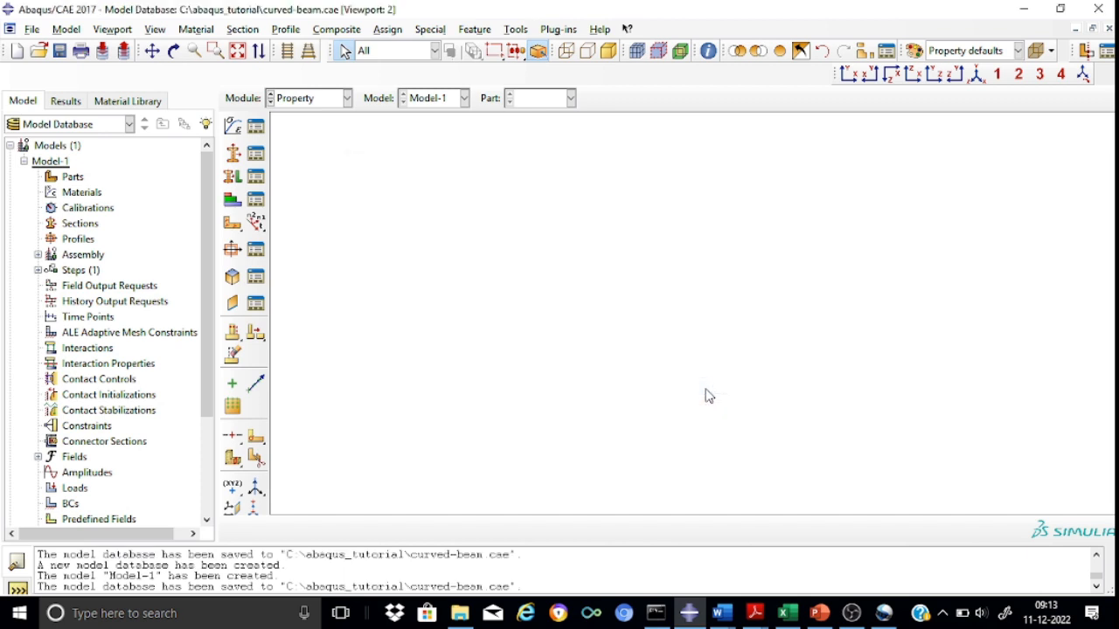
In the Part module, create a 3D deformable planar wire part named beam with approximate size 10.
left_click(347, 98)
left_click(313, 115)
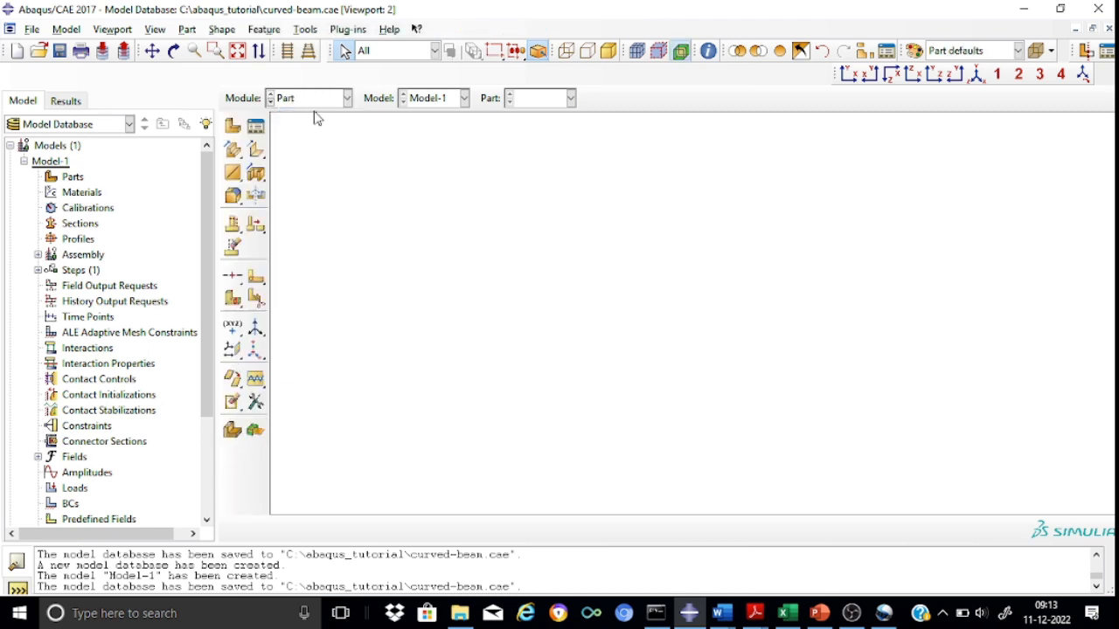
left_click(233, 126)
left_click(265, 112)
key("BackSpace")
key("BackSpace")
key("BackSpace")
key("BackSpace")
key("BackSpace")
key("BackSpace")
type("beam")
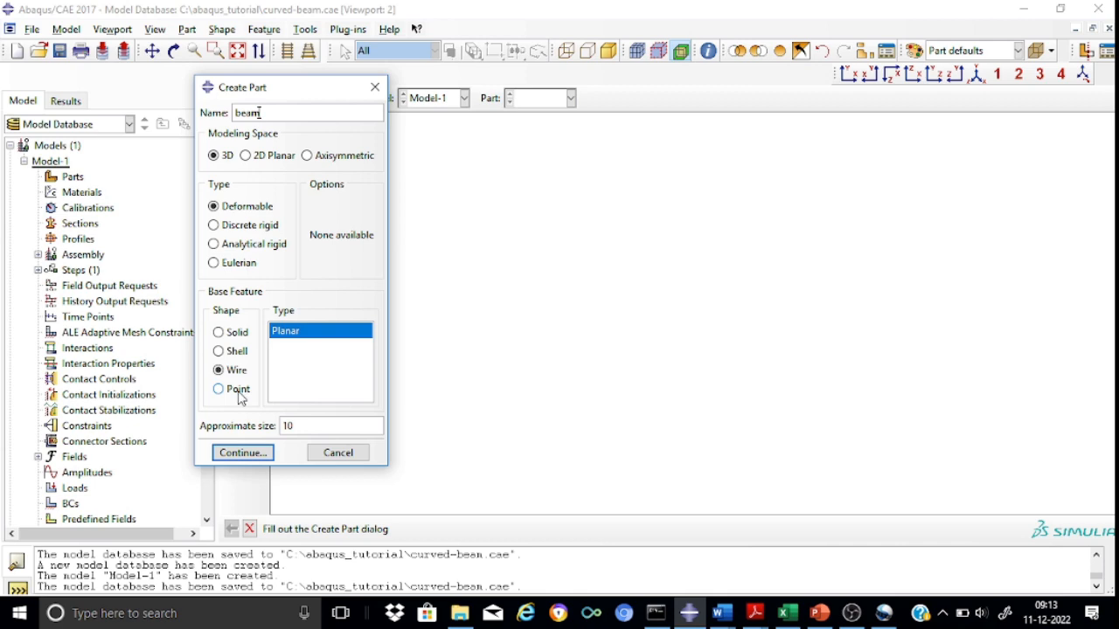
left_click(241, 452)
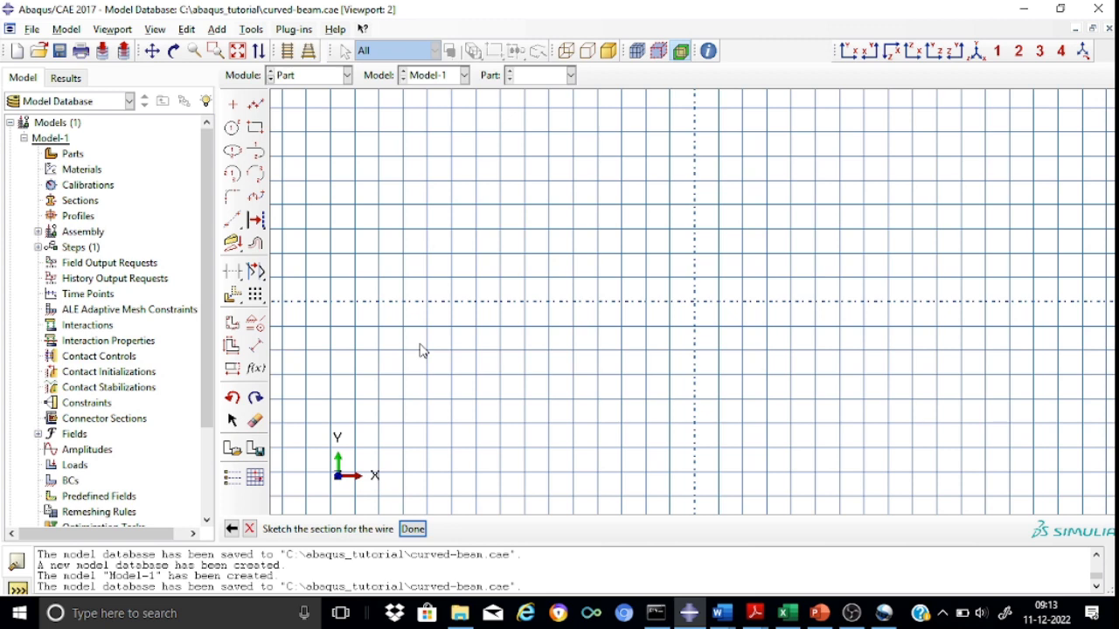
Sketch a semicircular arc centred at the origin from -3,0 to 3,0 and finish the wire sketch.
scroll(420, 349, "down", 2)
scroll(419, 349, "up", 2)
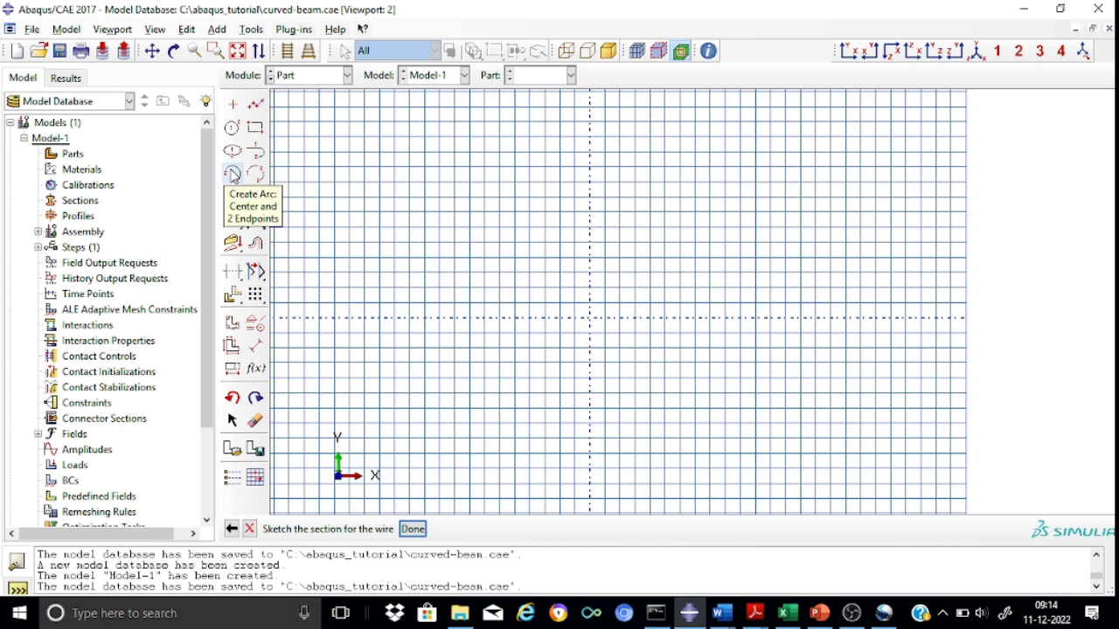
left_click(232, 174)
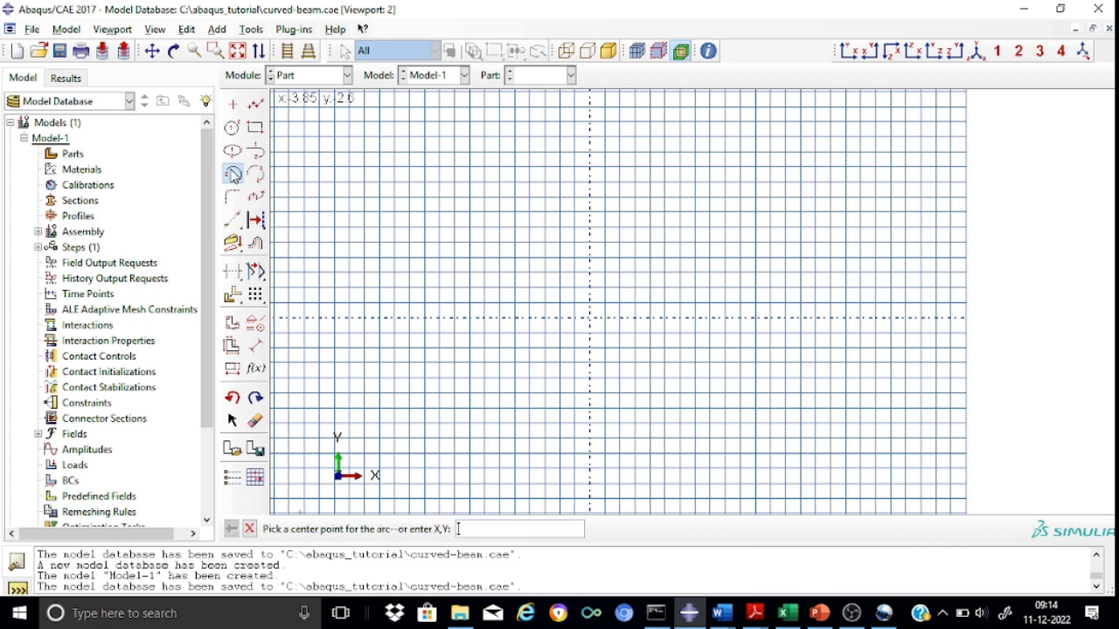
left_click(591, 323)
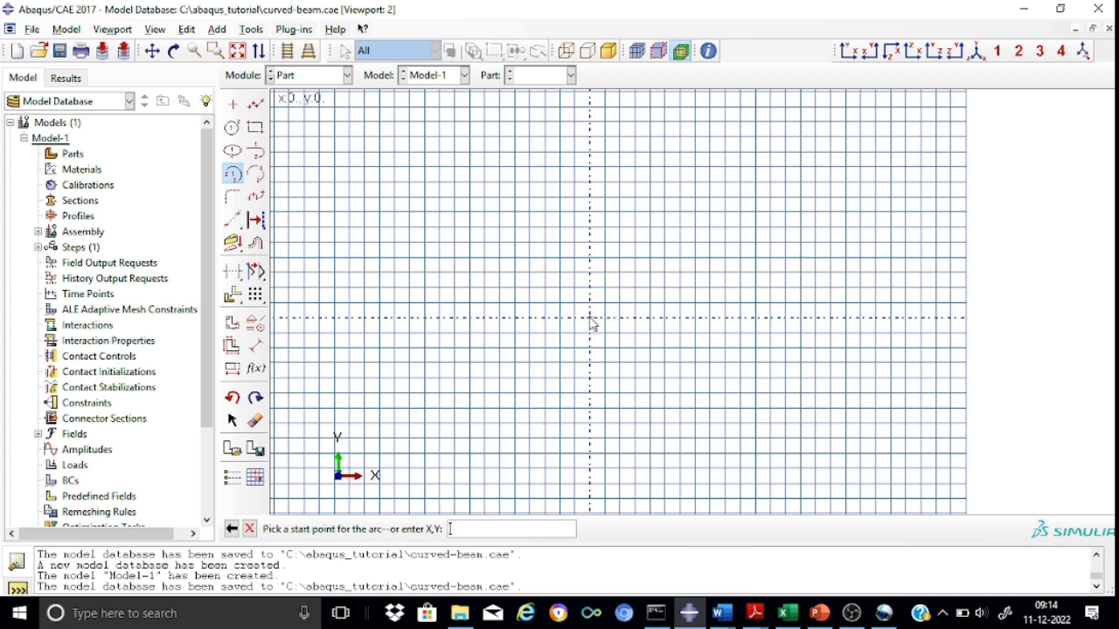
type("-3,0")
key("Return")
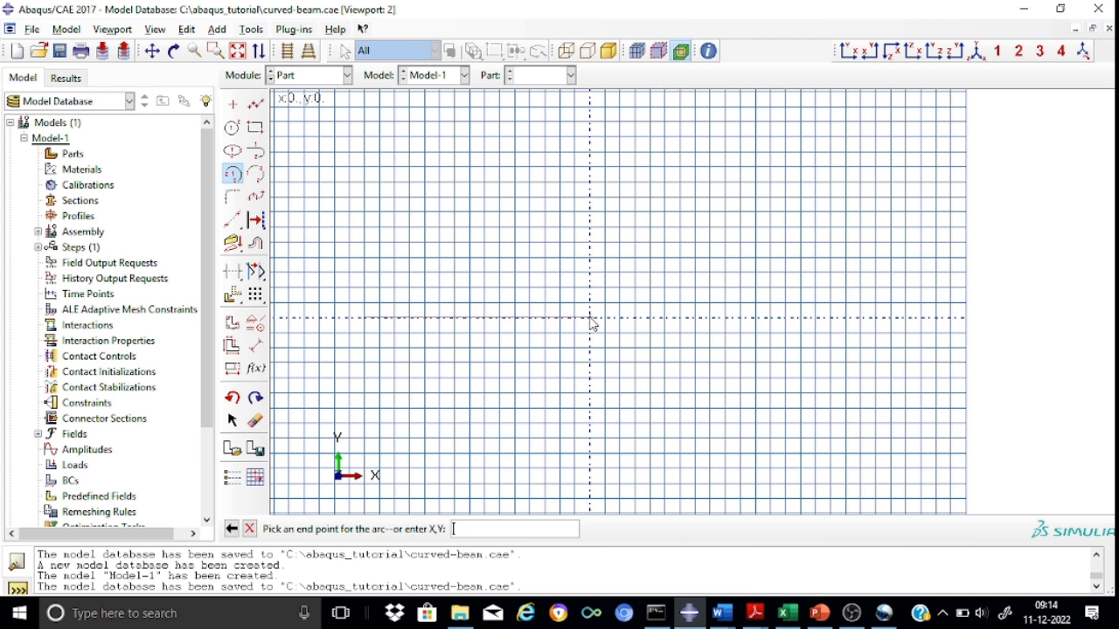
type("3,0")
key("Return")
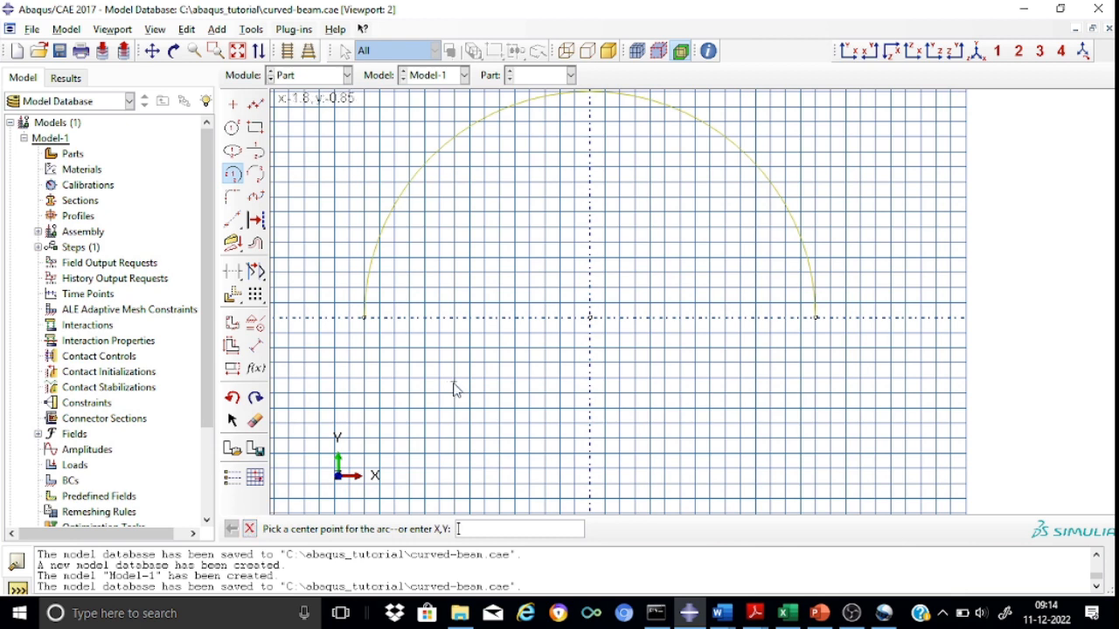
left_click(249, 530)
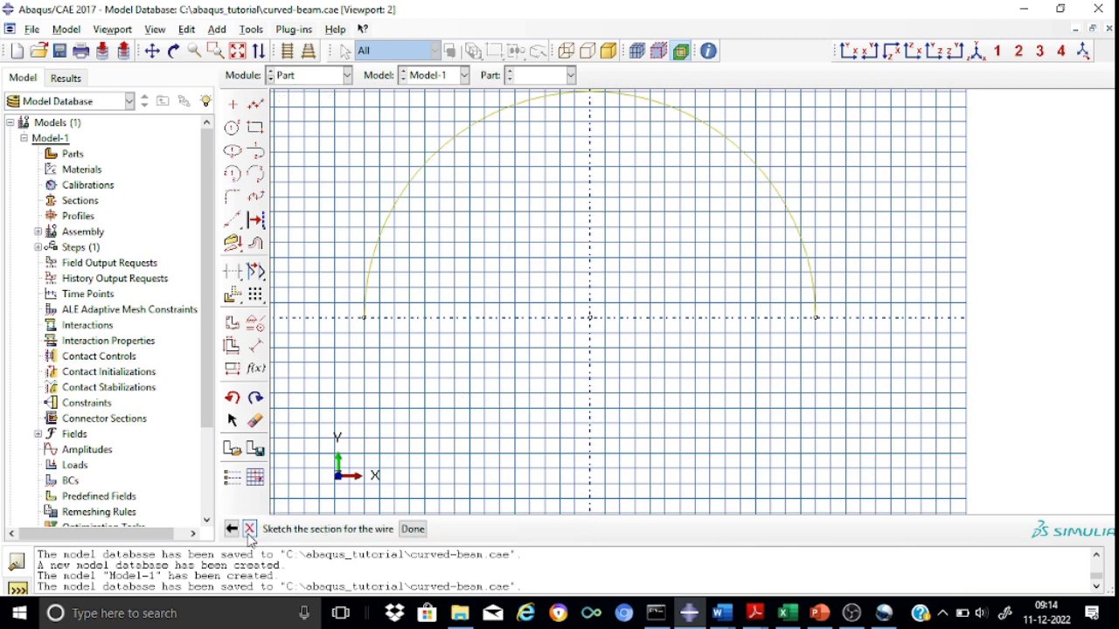
left_click(412, 530)
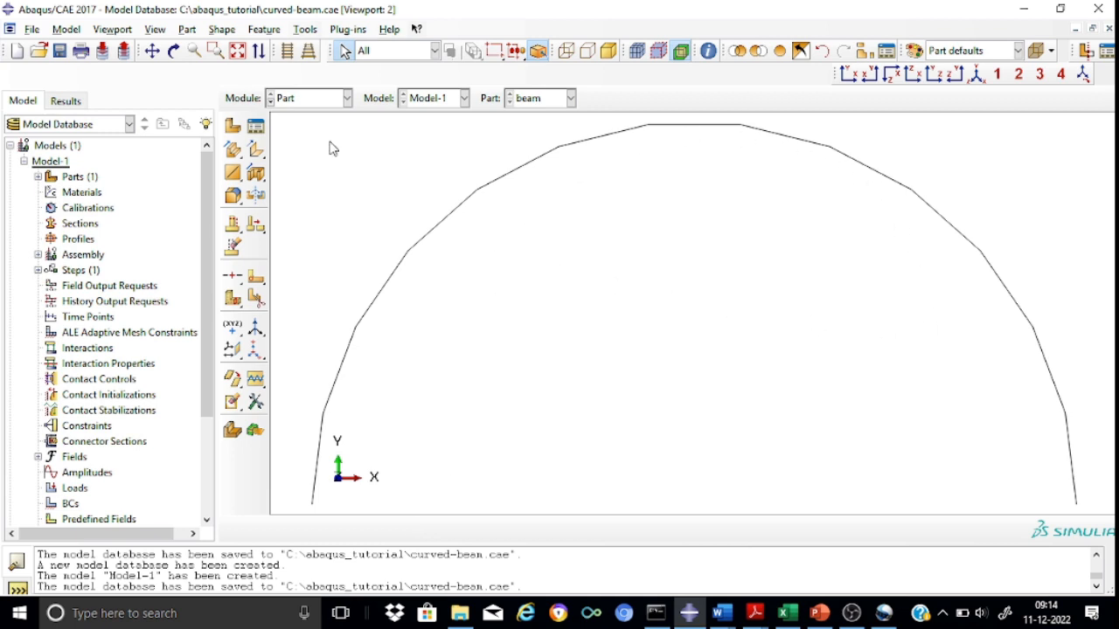
In the Property module, start a new material and name it steel.
left_click(350, 102)
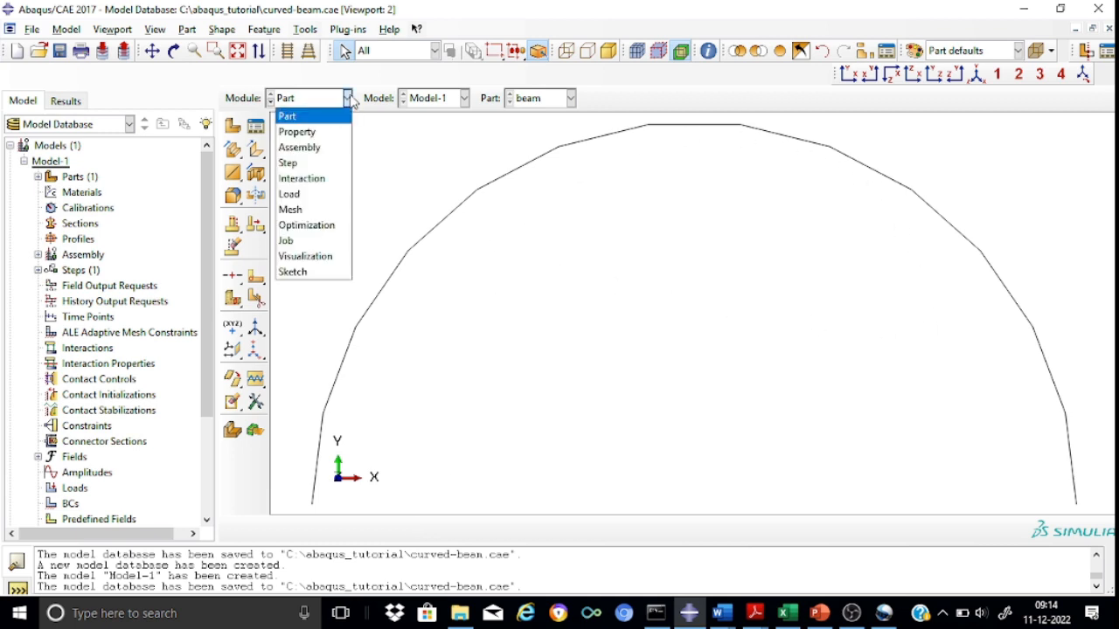
left_click(306, 136)
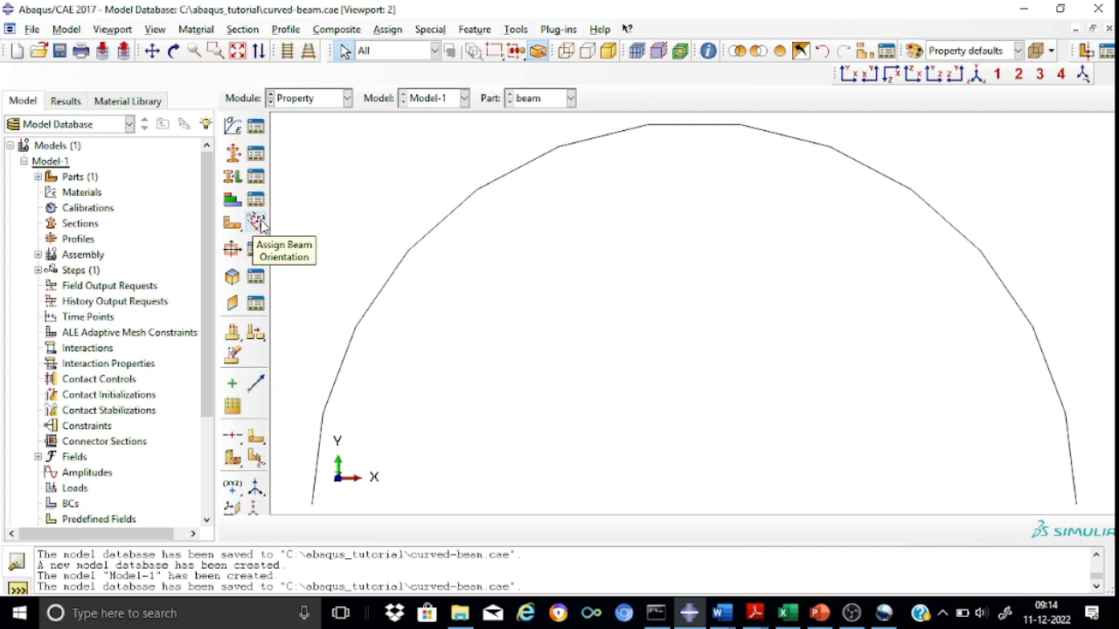
left_click(231, 128)
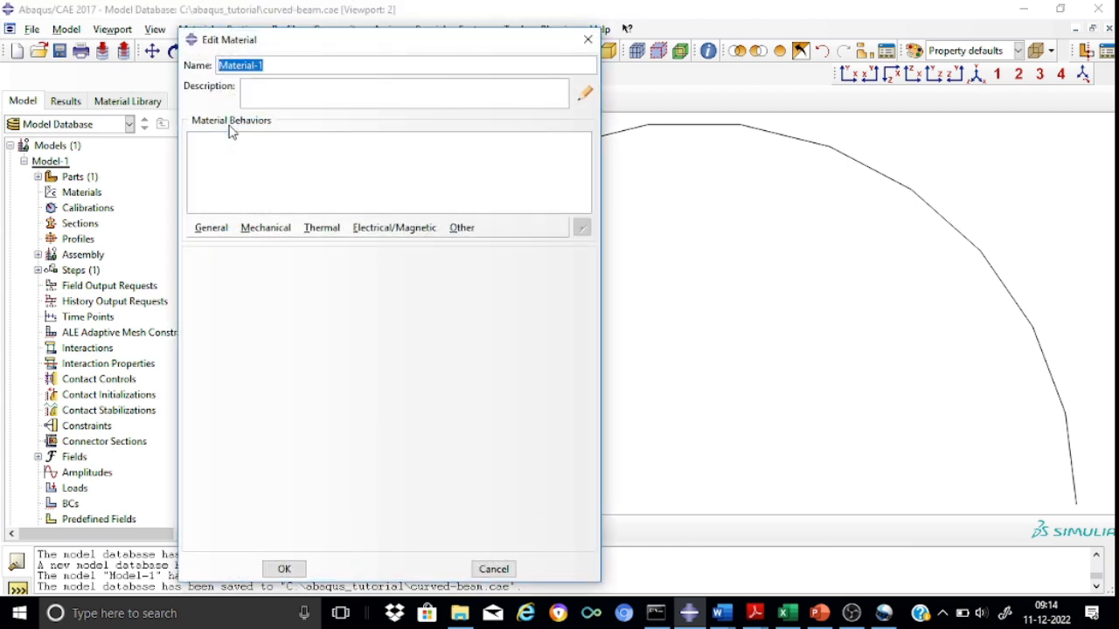
left_click(279, 65)
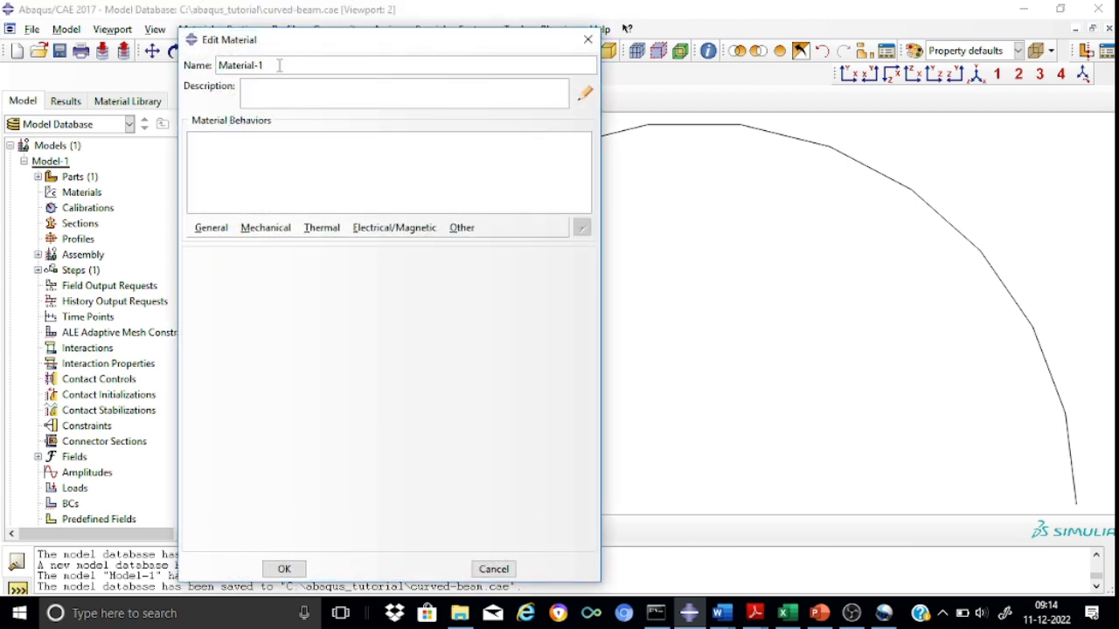
key("BackSpace")
key("BackSpace")
key("BackSpace")
key("BackSpace")
key("BackSpace")
key("BackSpace")
key("BackSpace")
key("BackSpace")
key("BackSpace")
type("steel")
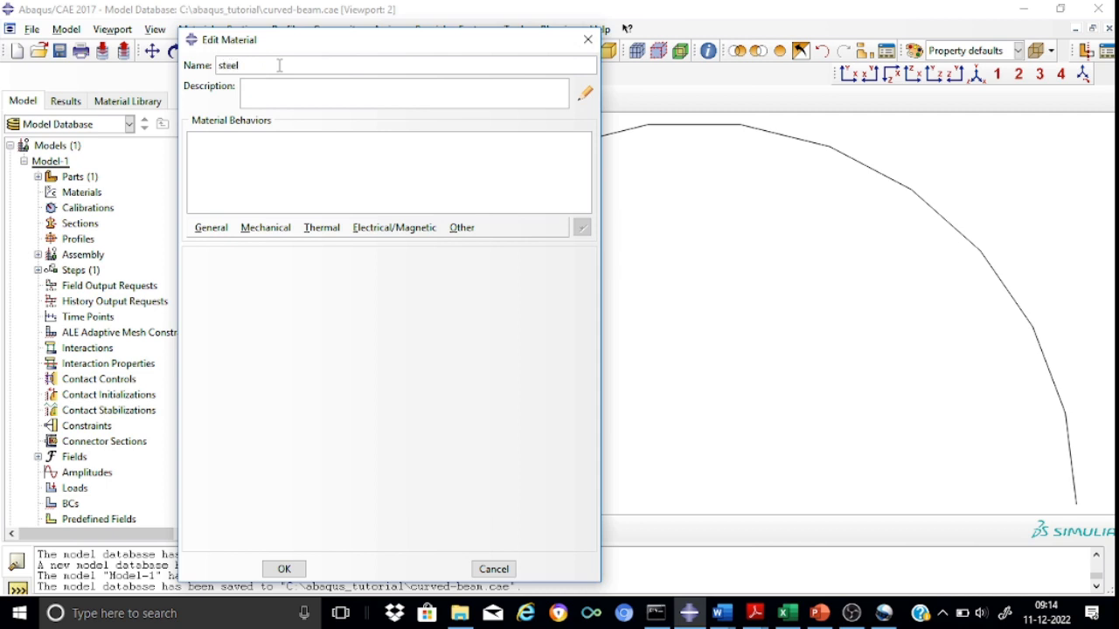
Give the steel material isotropic elasticity with Young's modulus 2e8 and Poisson's ratio 0.30, and save it.
left_click(285, 227)
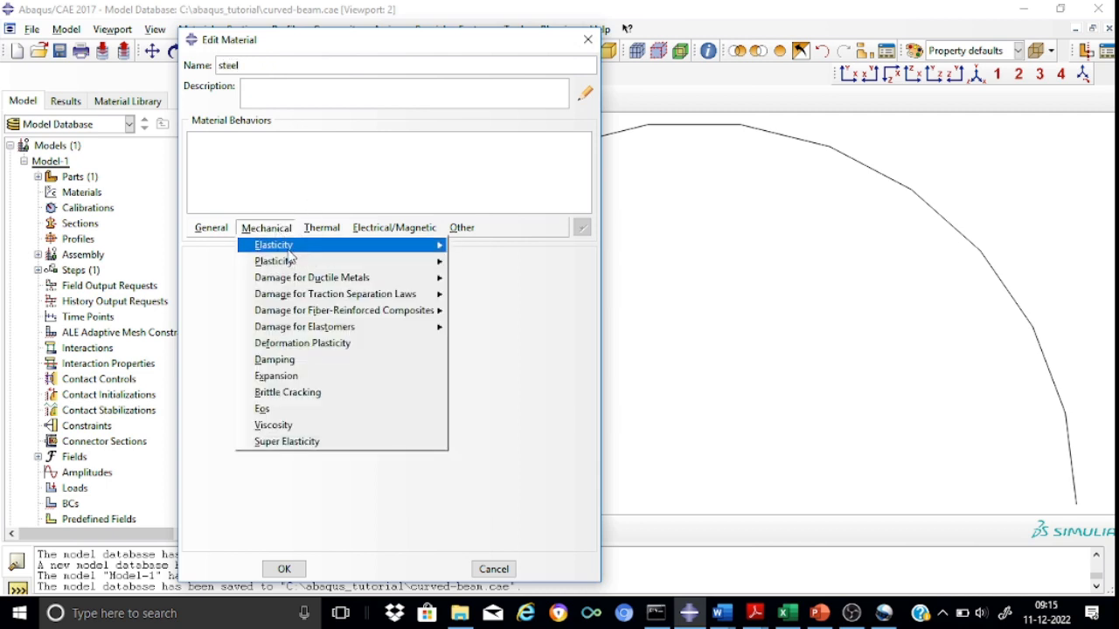
mouse_move(291, 246)
left_click(472, 248)
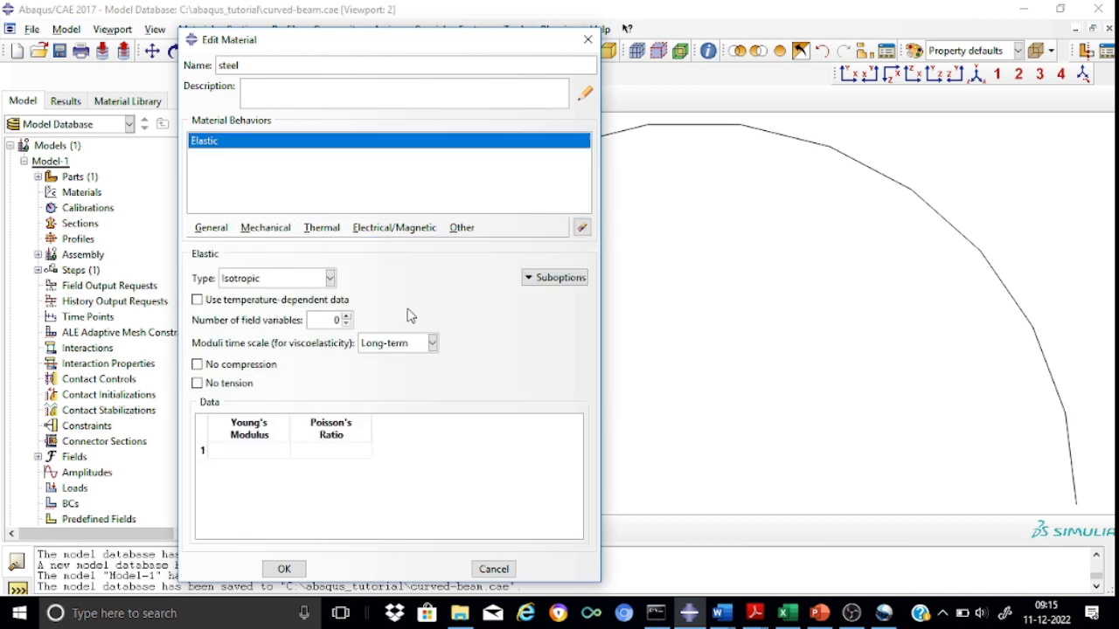
left_click(262, 449)
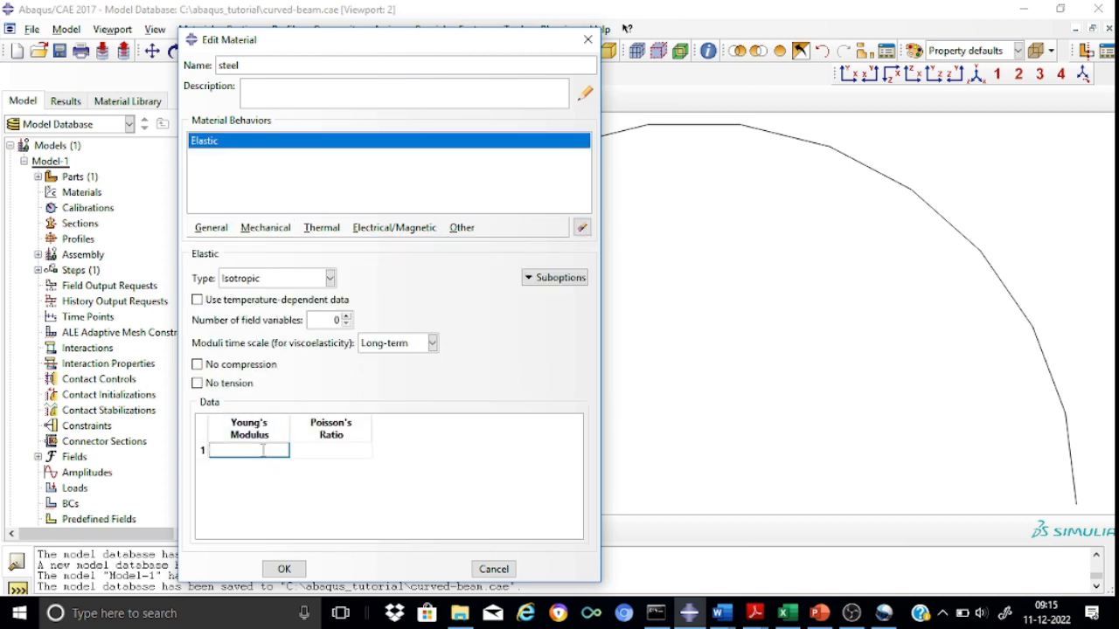
type("2e8")
left_click(336, 449)
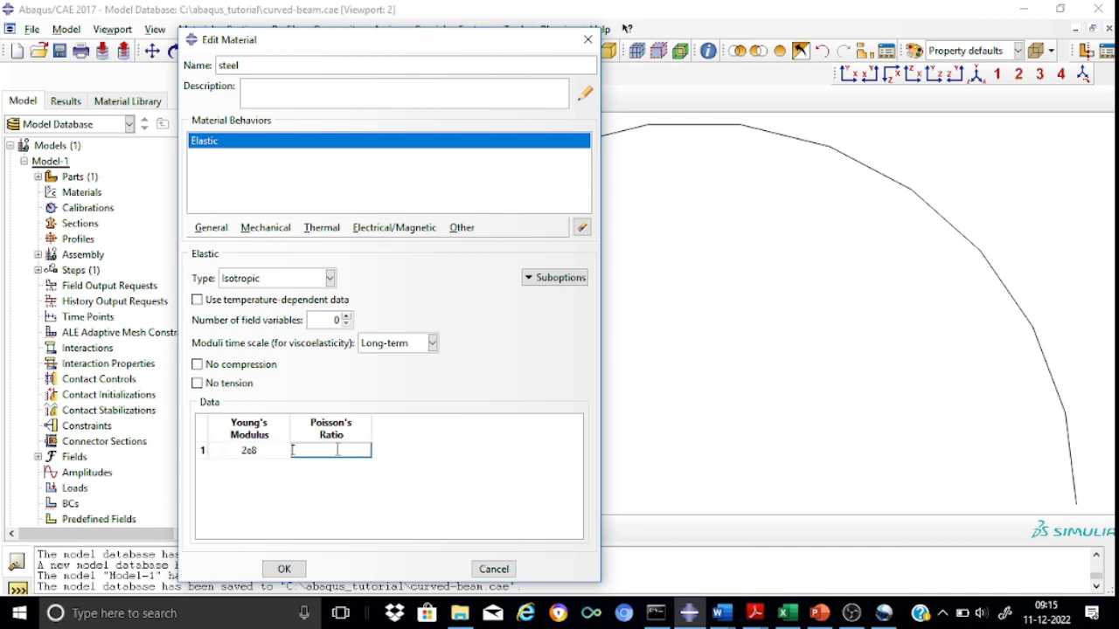
type("0.30")
key("Return")
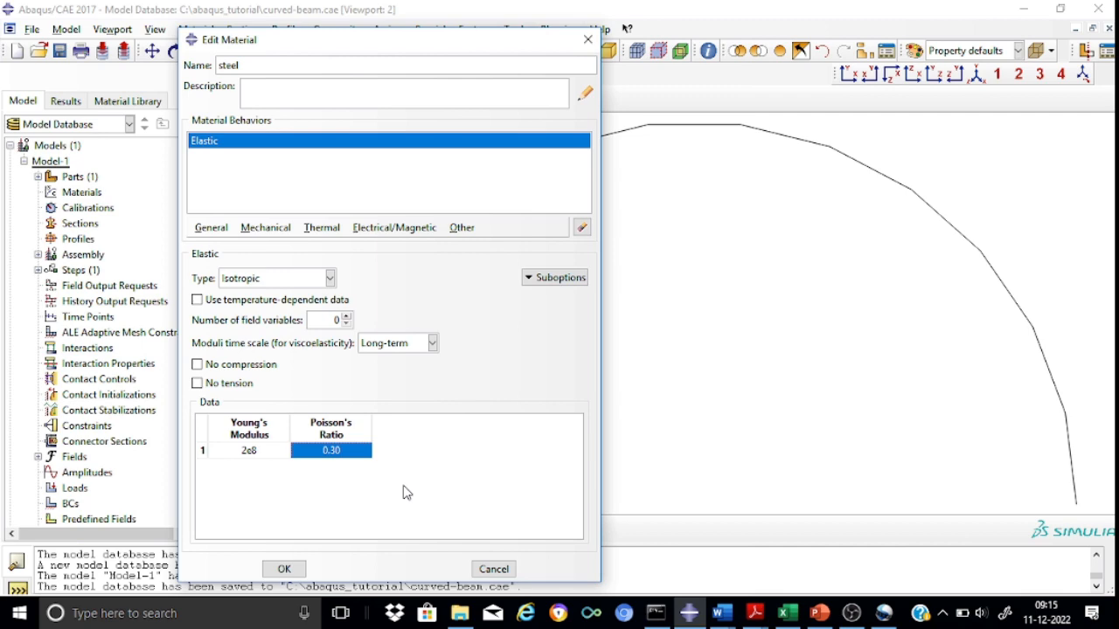
left_click(284, 569)
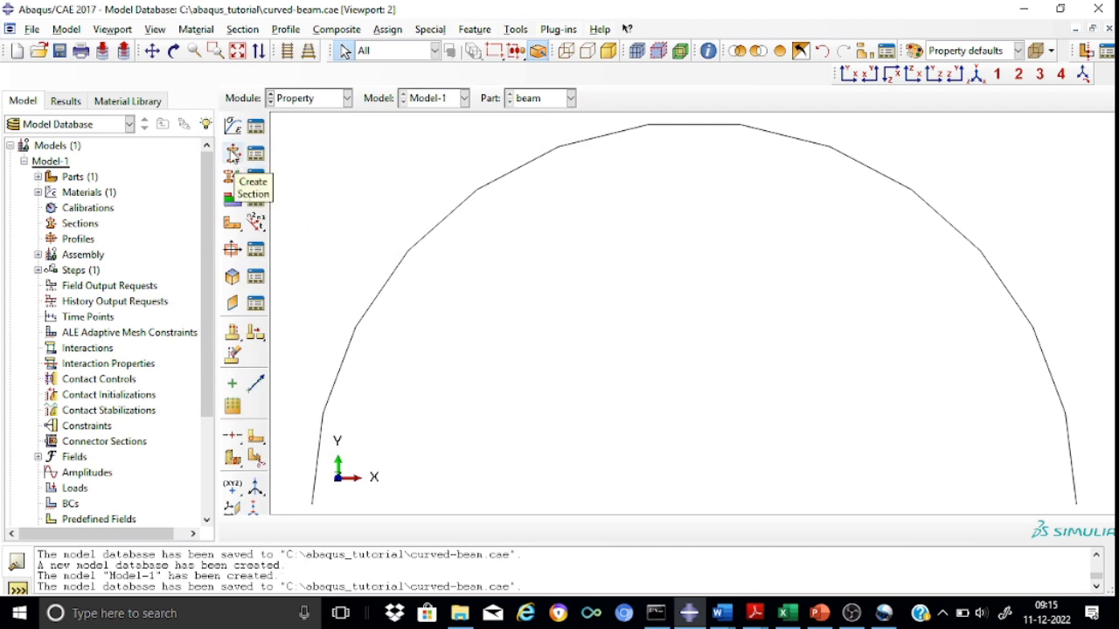
Create a section of category Beam and type Beam named Section-beam.
left_click(233, 154)
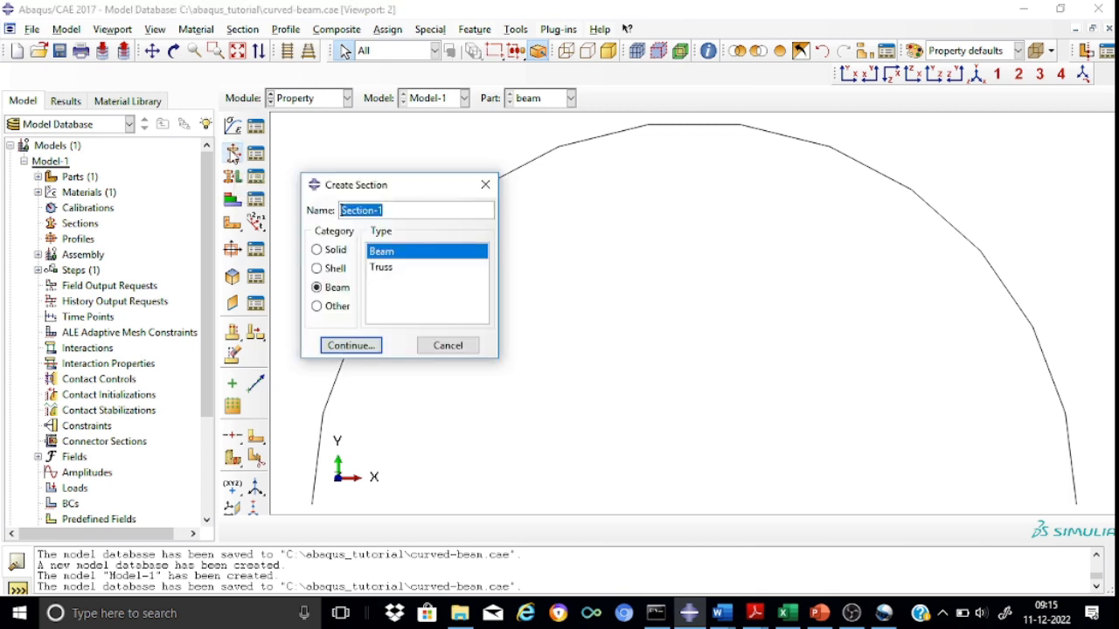
left_click(395, 210)
key("BackSpace")
type("beam")
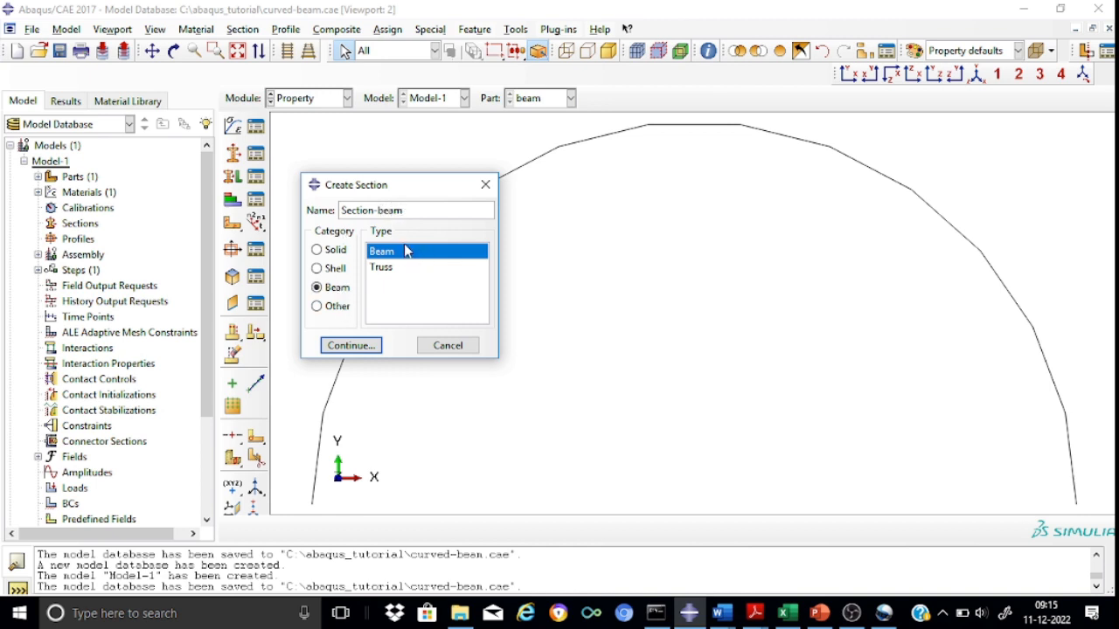
left_click(351, 347)
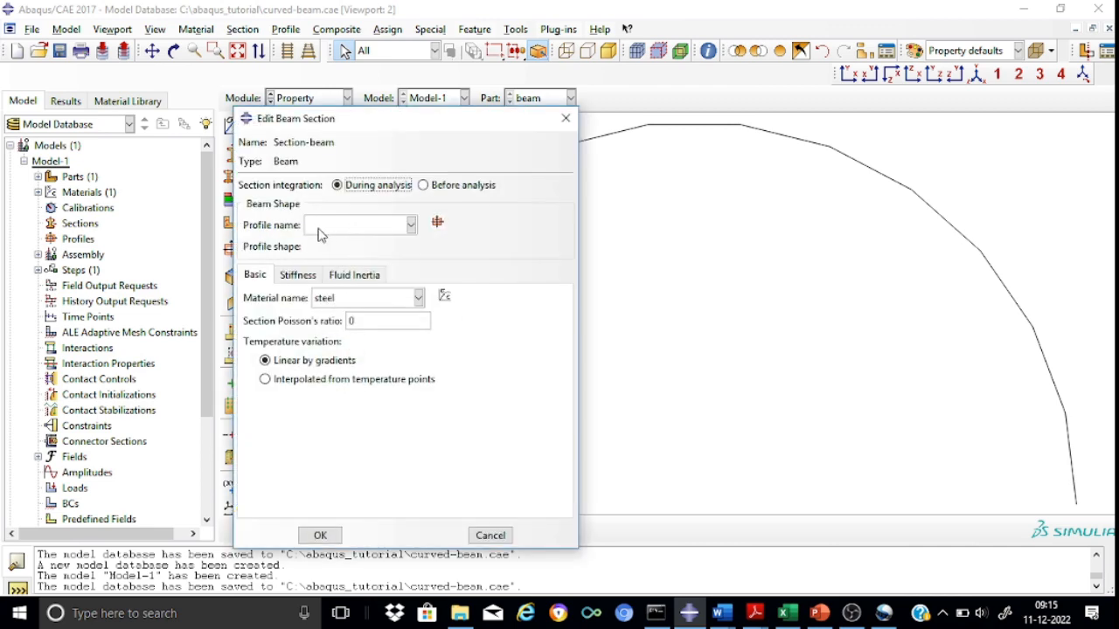
Create a rectangular profile named Profile-beam with a = 0.30 and b = 0.10 for the section, and save the section with steel.
left_click(438, 224)
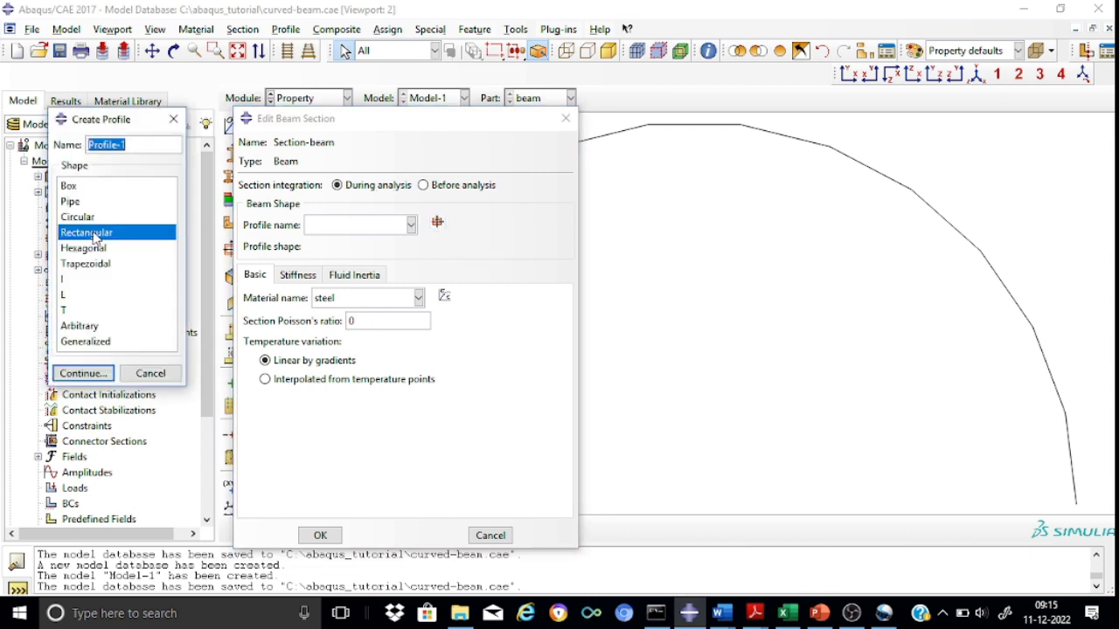
left_click(135, 145)
type("beam")
left_click(84, 374)
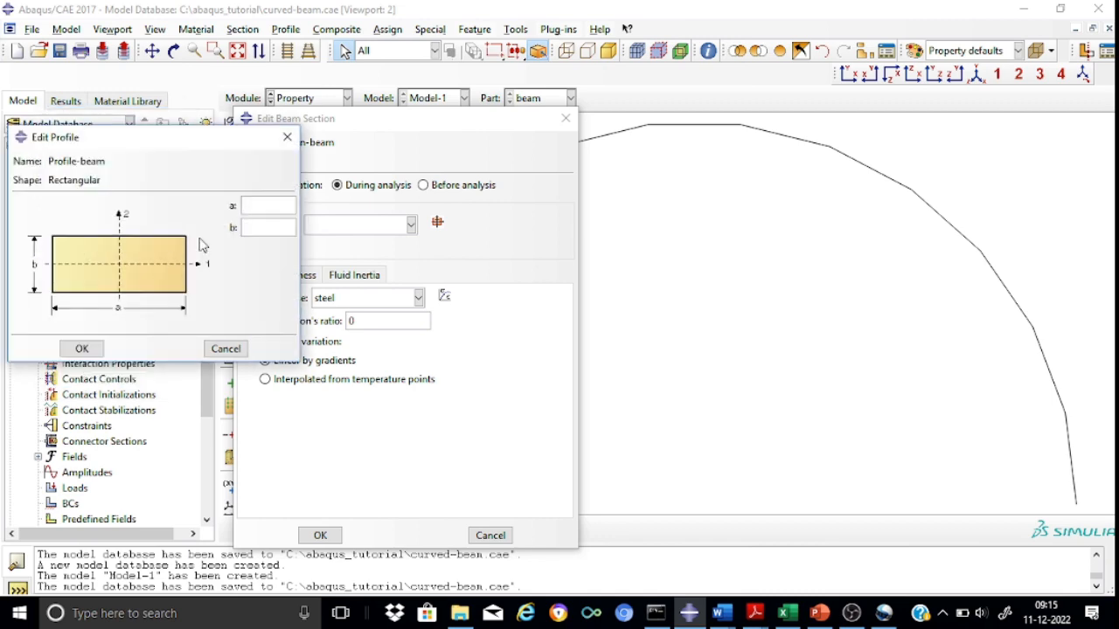
type("0.30")
left_click(270, 226)
type("0.10")
left_click(87, 352)
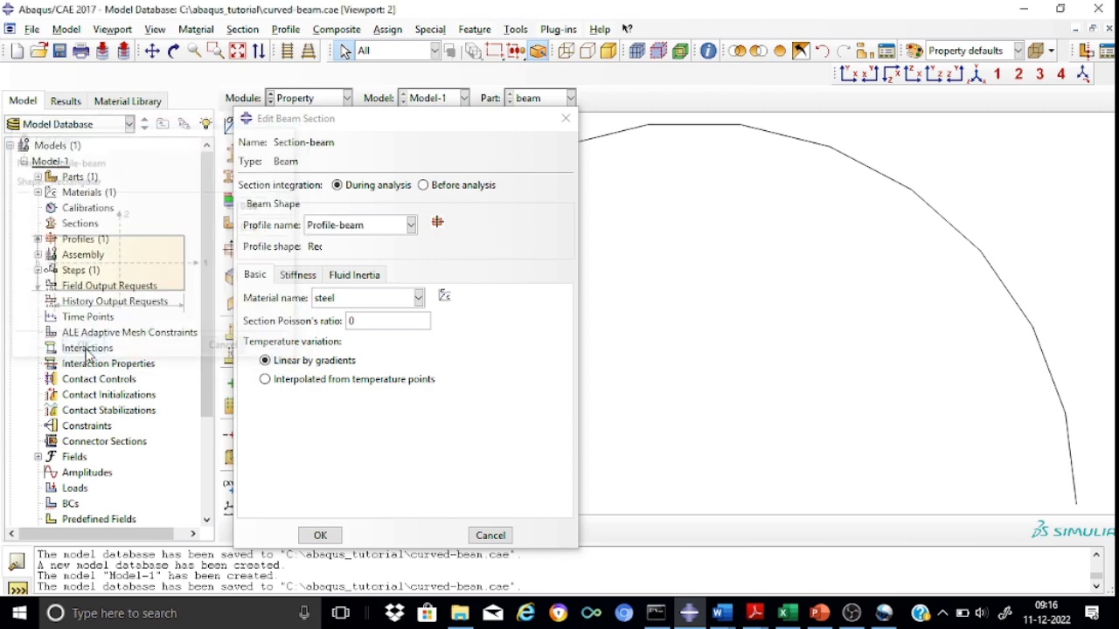
left_click(321, 535)
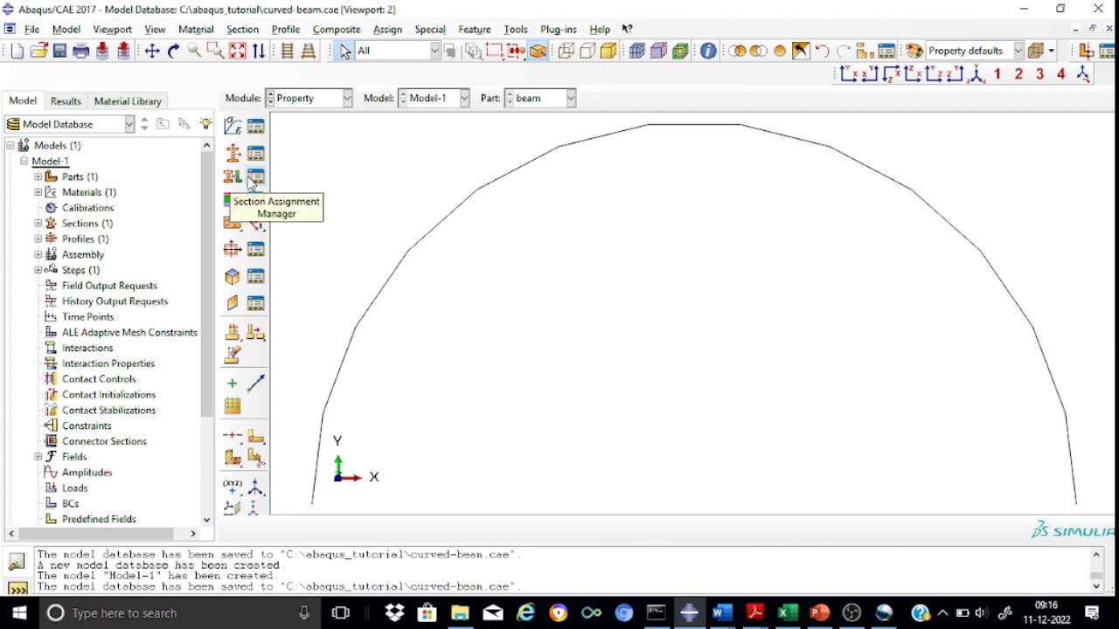
Assign Section-beam to the entire semicircular beam, creating set Set-1 for the region.
left_click(230, 178)
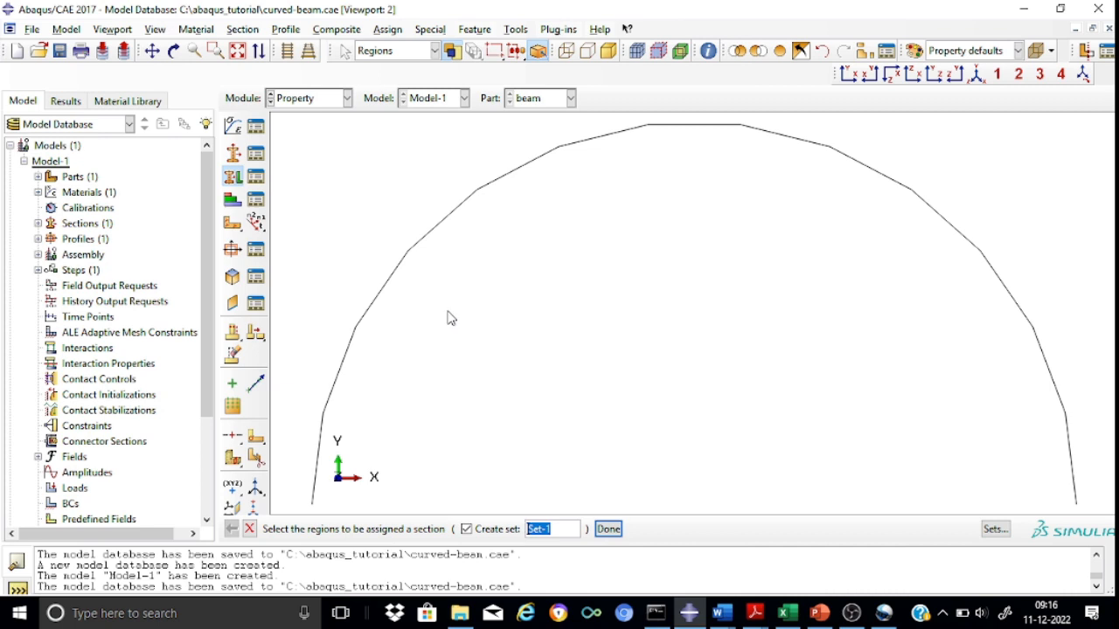
left_click(442, 229)
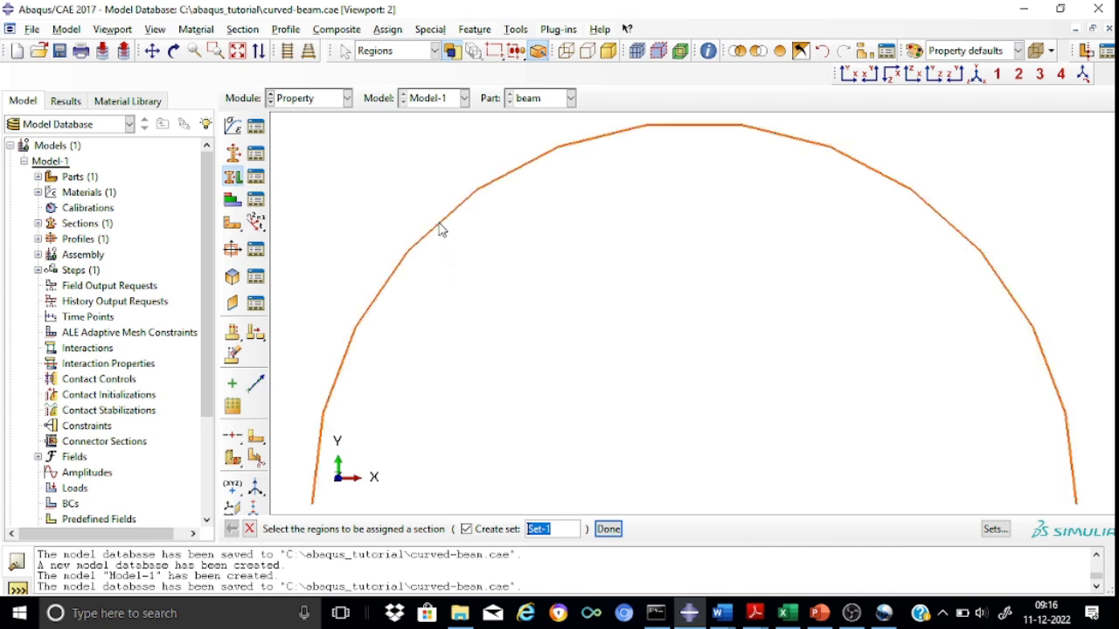
left_click(608, 529)
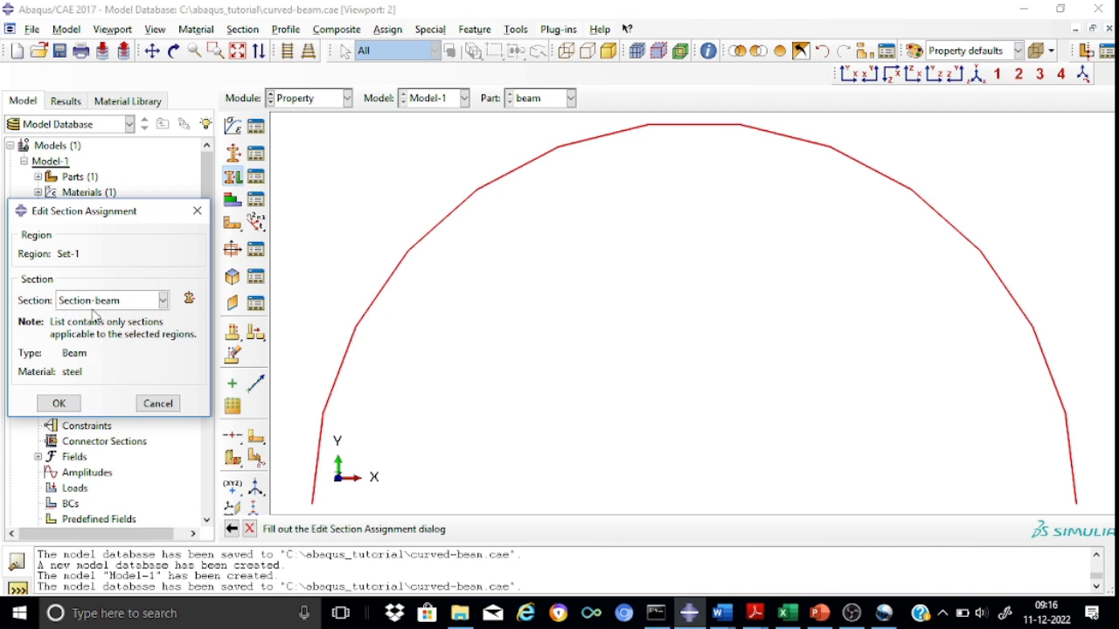
left_click(63, 404)
Assign a beam section orientation to the whole arc with n1 direction 0.0,0.0,-1.0, using set Set-2.
left_click(259, 224)
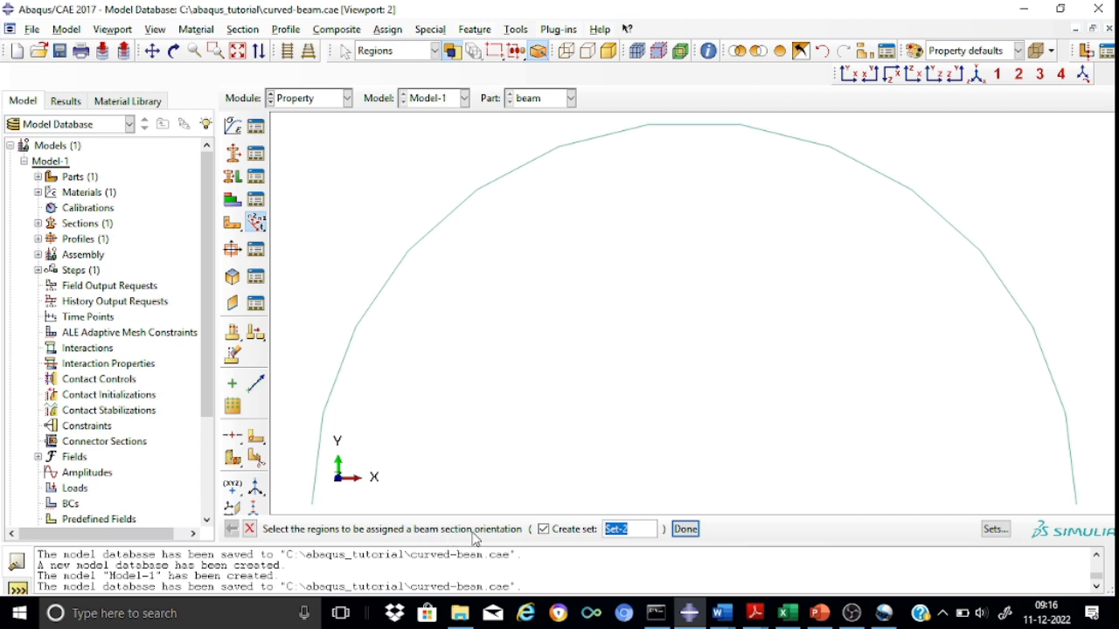
left_click(401, 271)
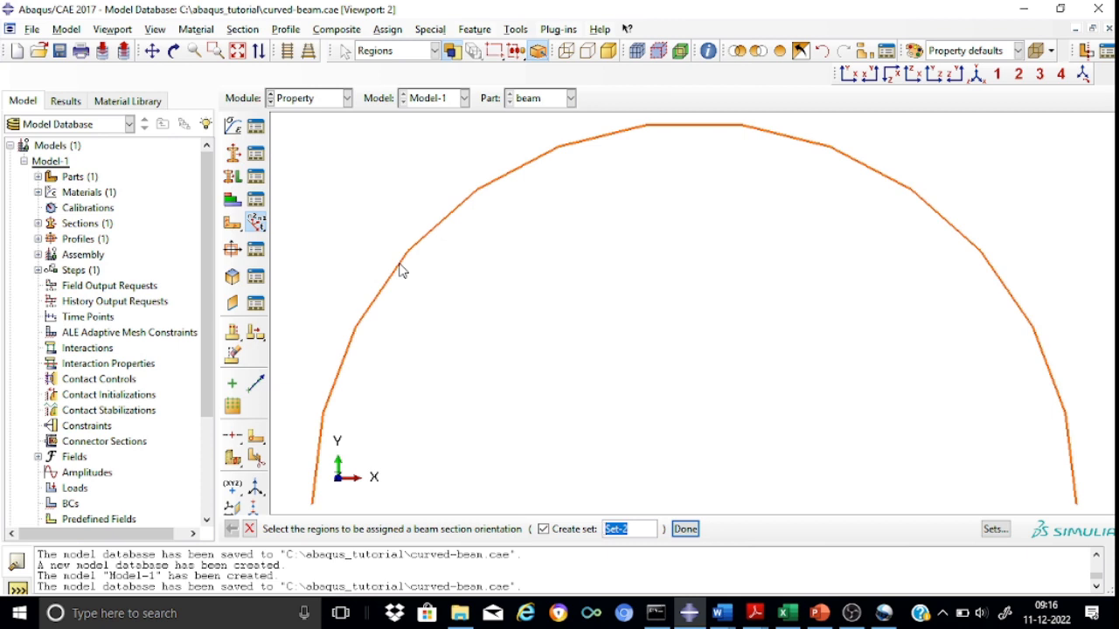
left_click(698, 531)
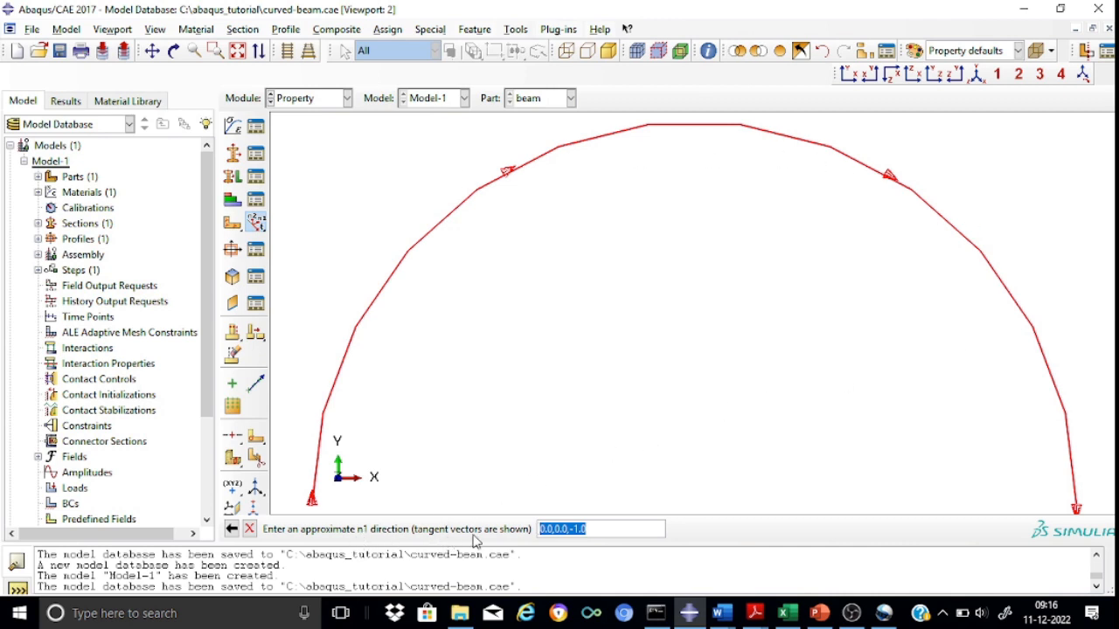
key("Return")
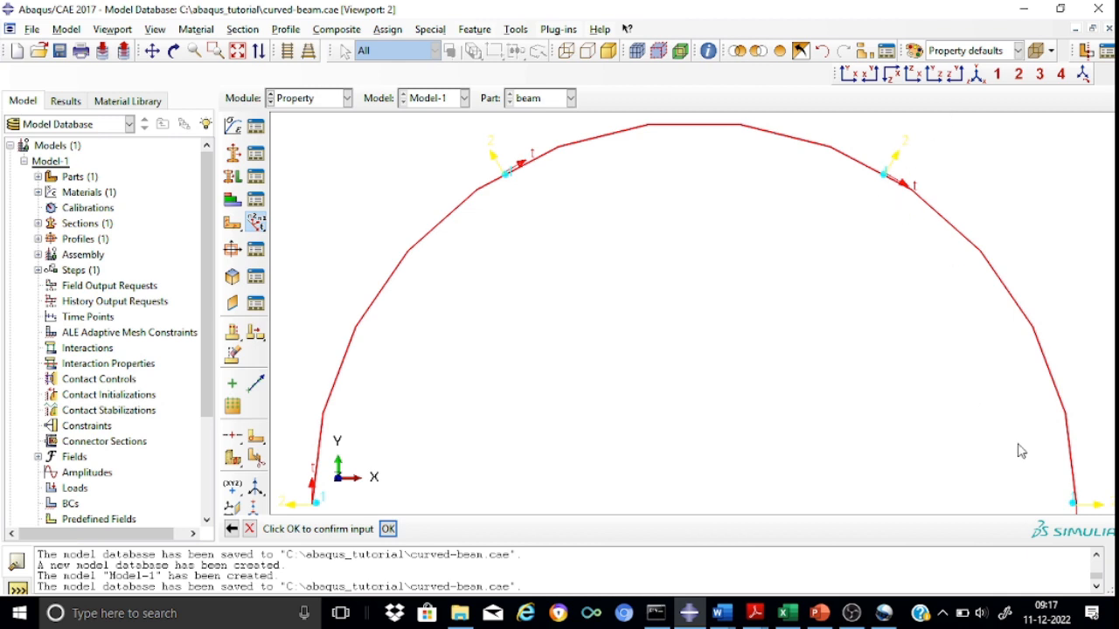
left_click(388, 530)
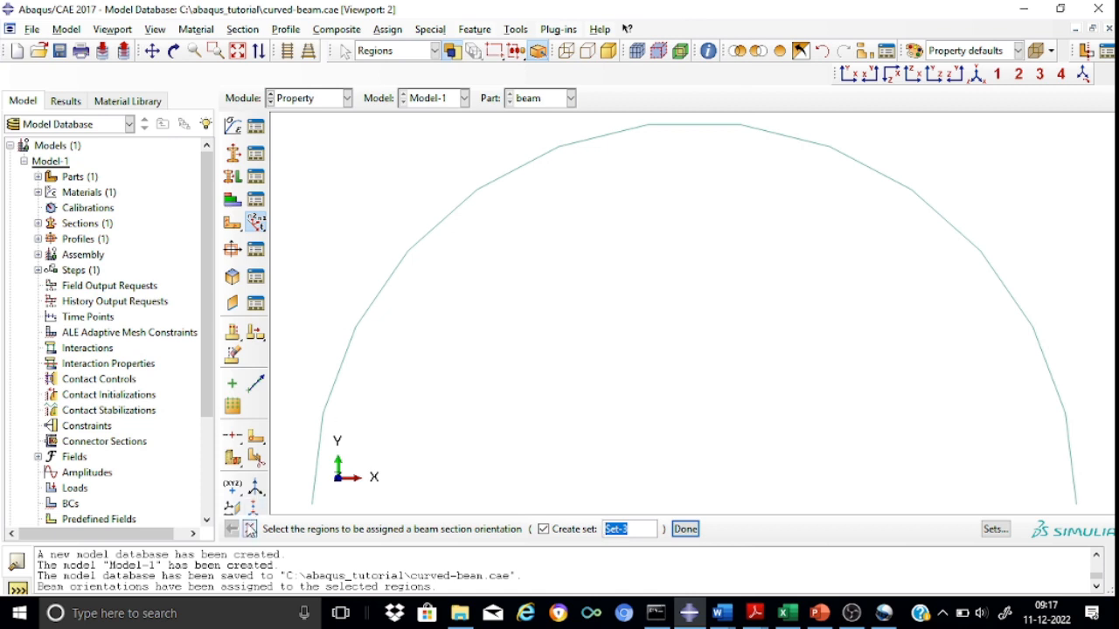
left_click(249, 528)
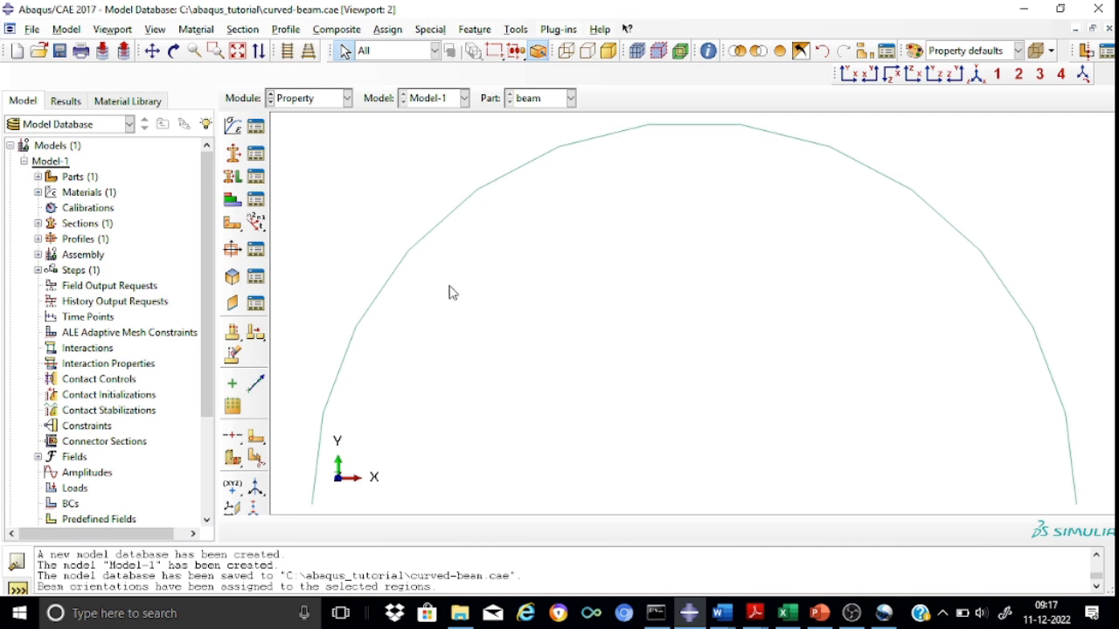
Turn on rendering of beam profiles in the part display options with scale factor 1.
left_click(153, 31)
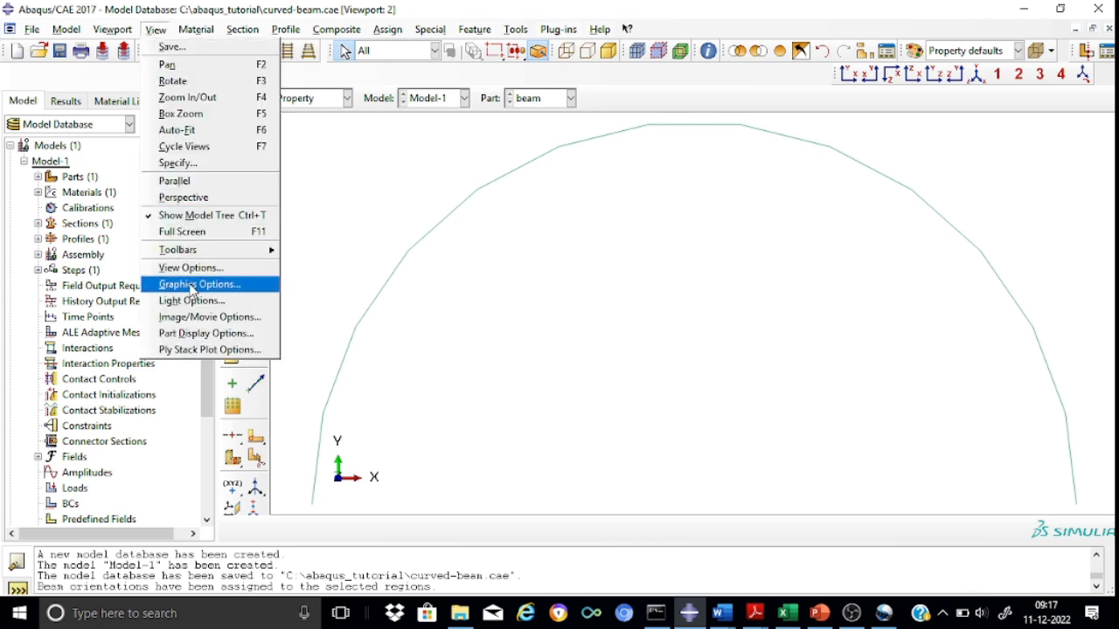
left_click(201, 337)
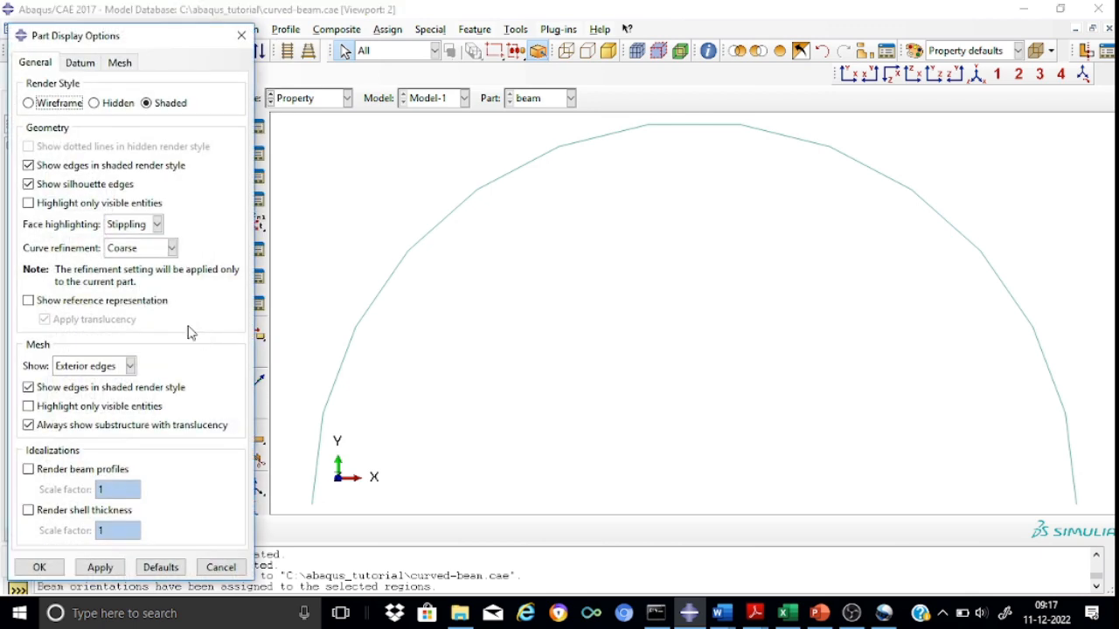
left_click(28, 471)
left_click(100, 568)
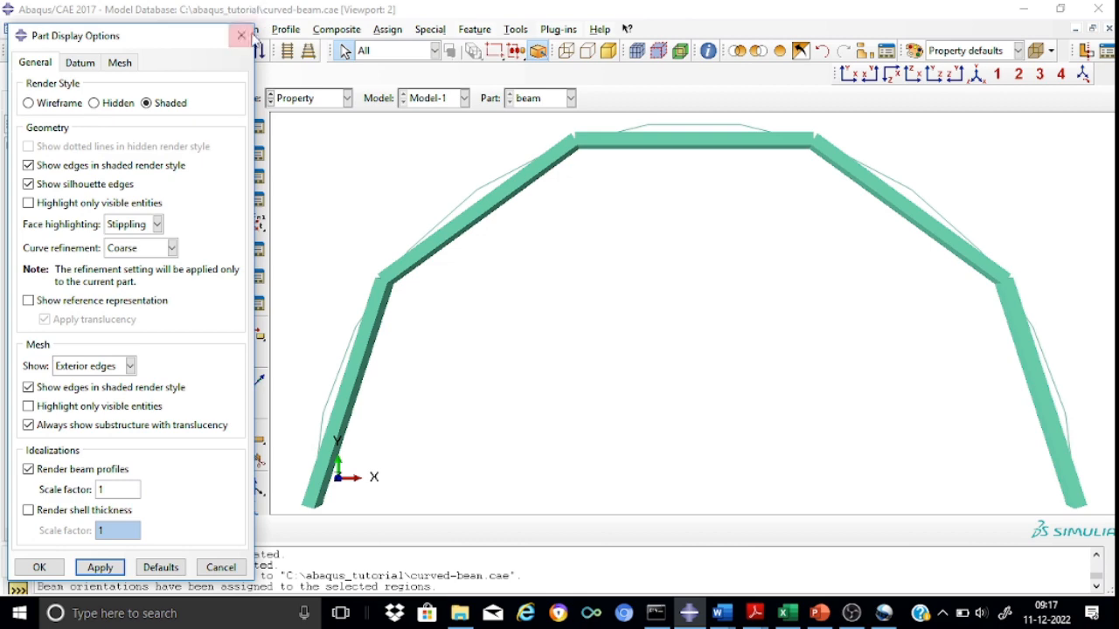
left_click(240, 37)
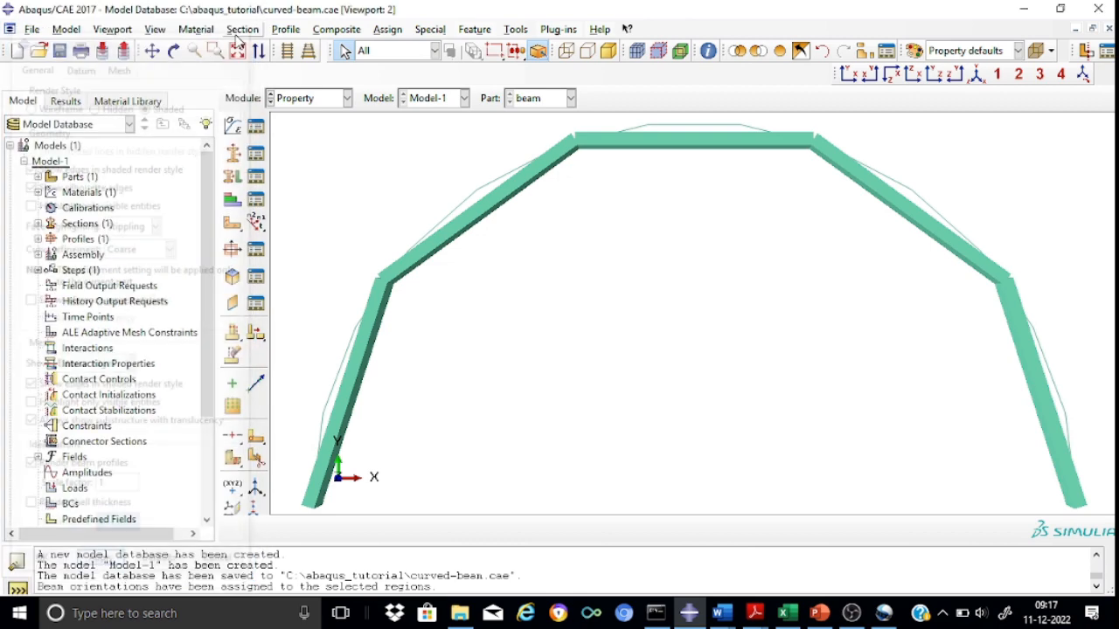
Examine the rendered rectangular cross-section and its orientation along the arc from isometric and rotated views.
left_click(976, 76)
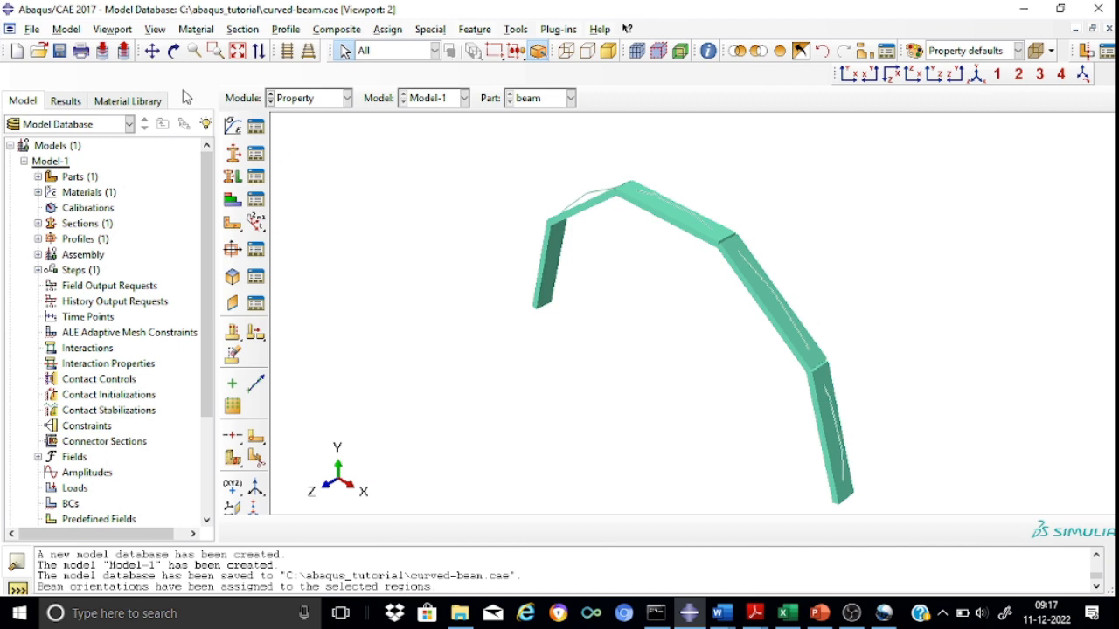
left_click(174, 51)
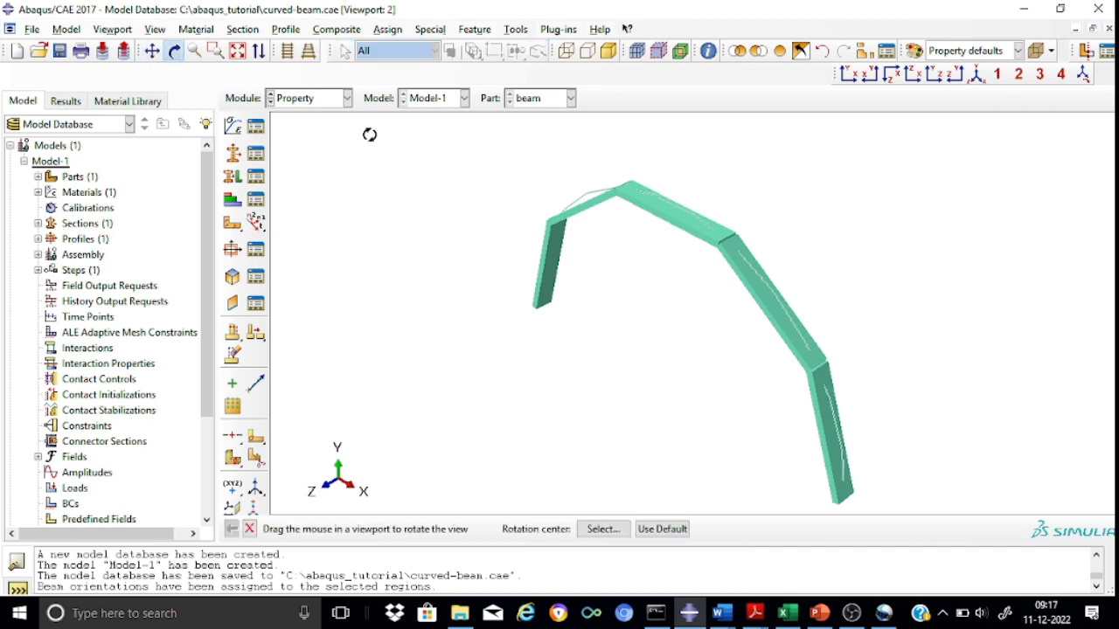
left_click_drag(595, 222, 731, 189)
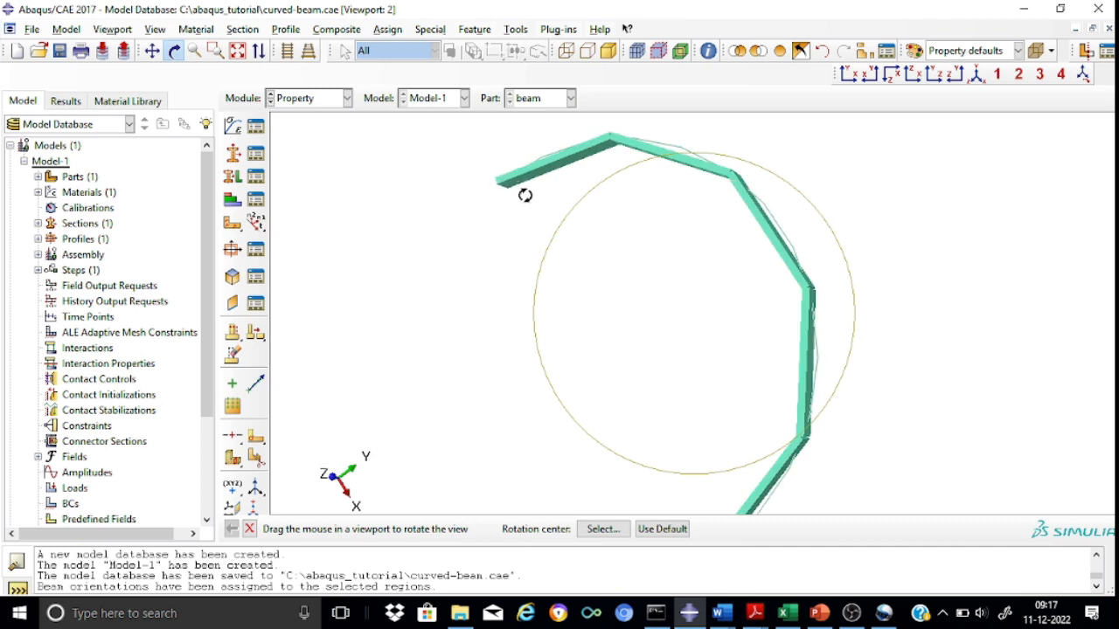
mouse_move(569, 228)
left_mouse_down()
mouse_move(626, 219)
mouse_move(630, 183)
mouse_move(647, 217)
mouse_move(565, 222)
mouse_move(535, 188)
left_mouse_up()
left_click_drag(627, 256, 592, 233)
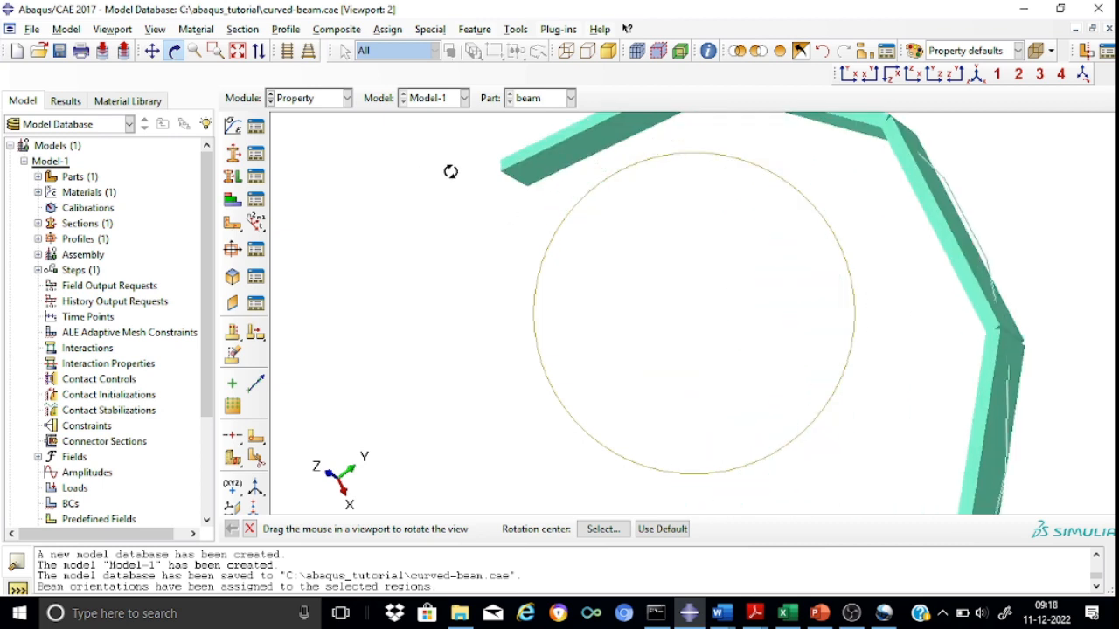
left_click(173, 51)
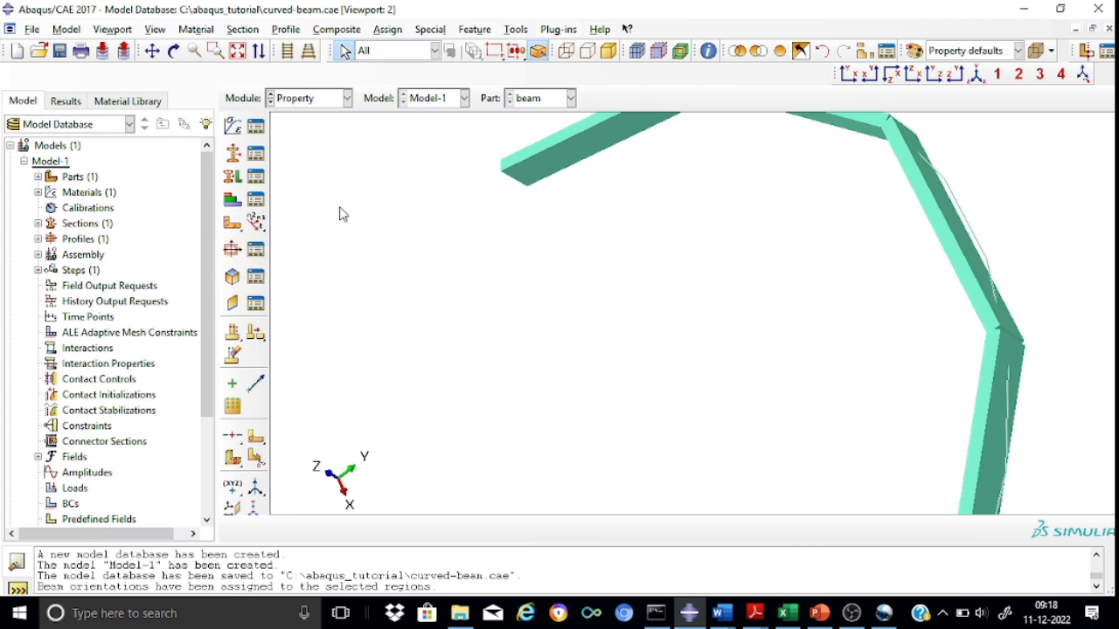
left_click(974, 76)
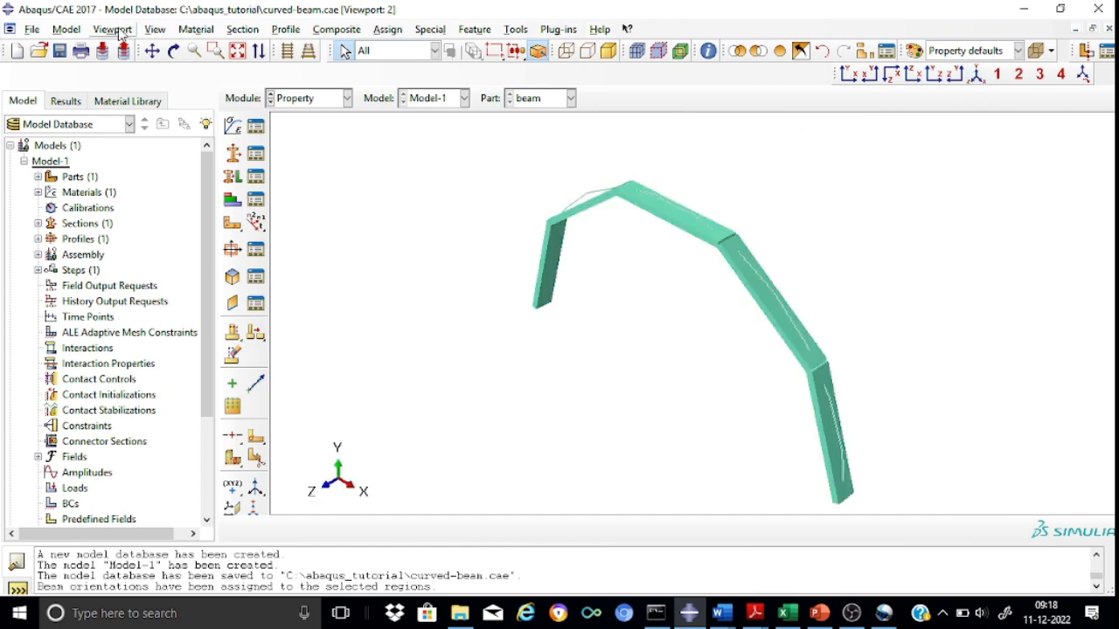
Turn off rendering of beam profiles for the part and restore the front XY view.
left_click(154, 29)
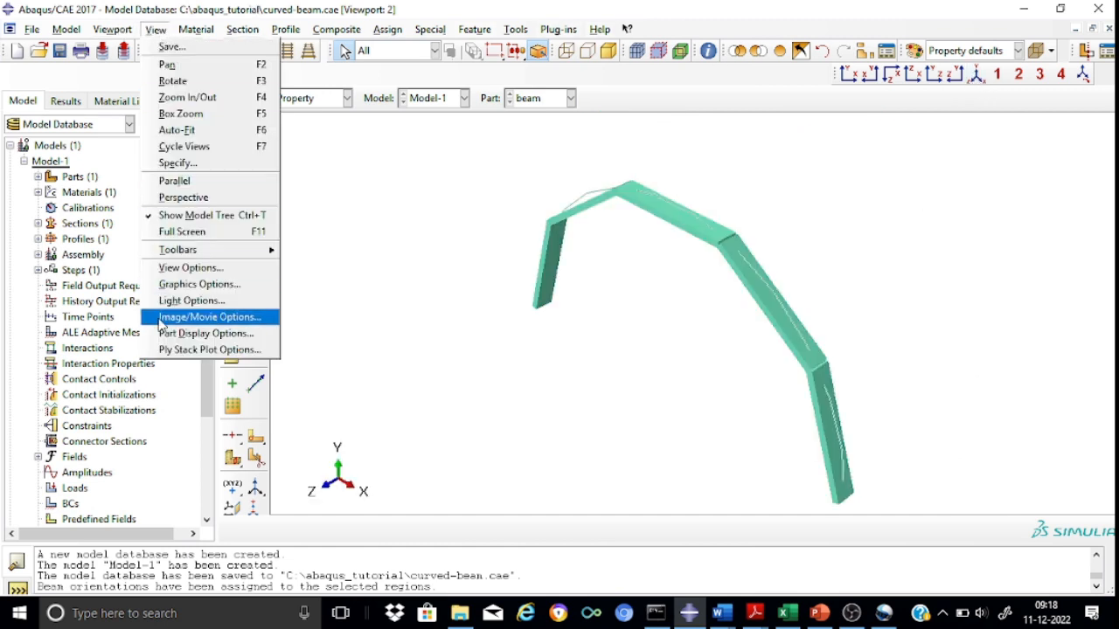
left_click(175, 335)
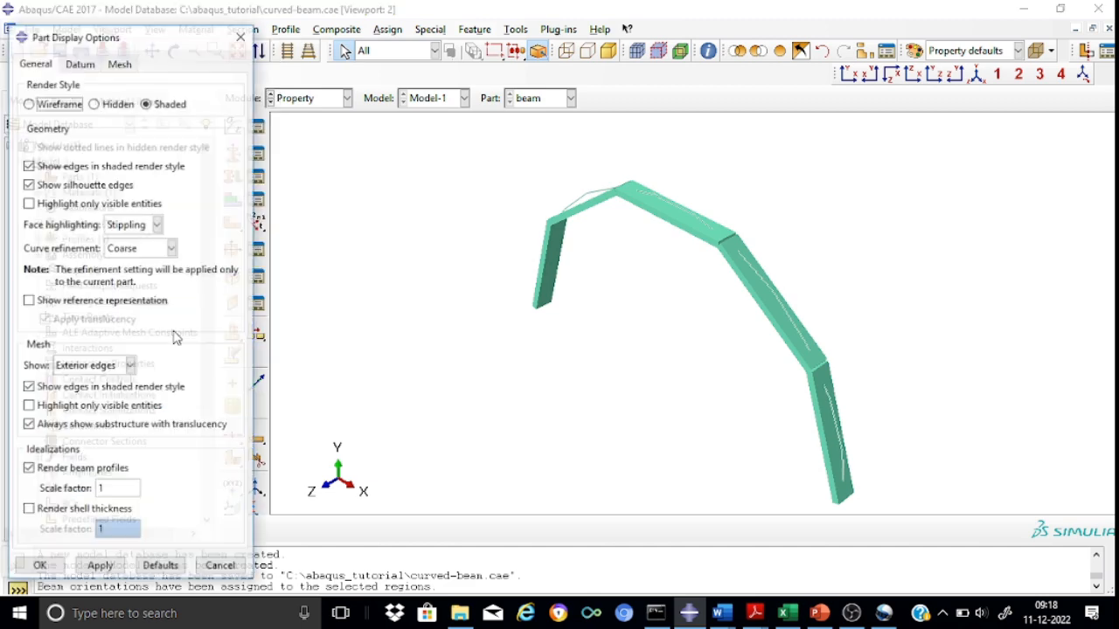
left_click(28, 470)
left_click(39, 567)
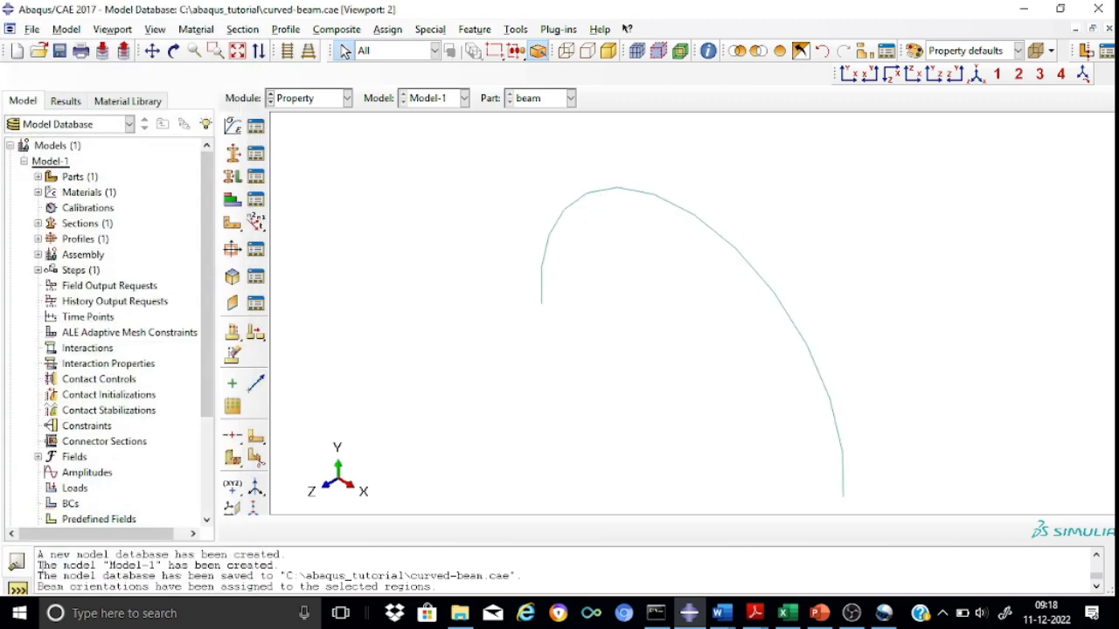
left_click(847, 74)
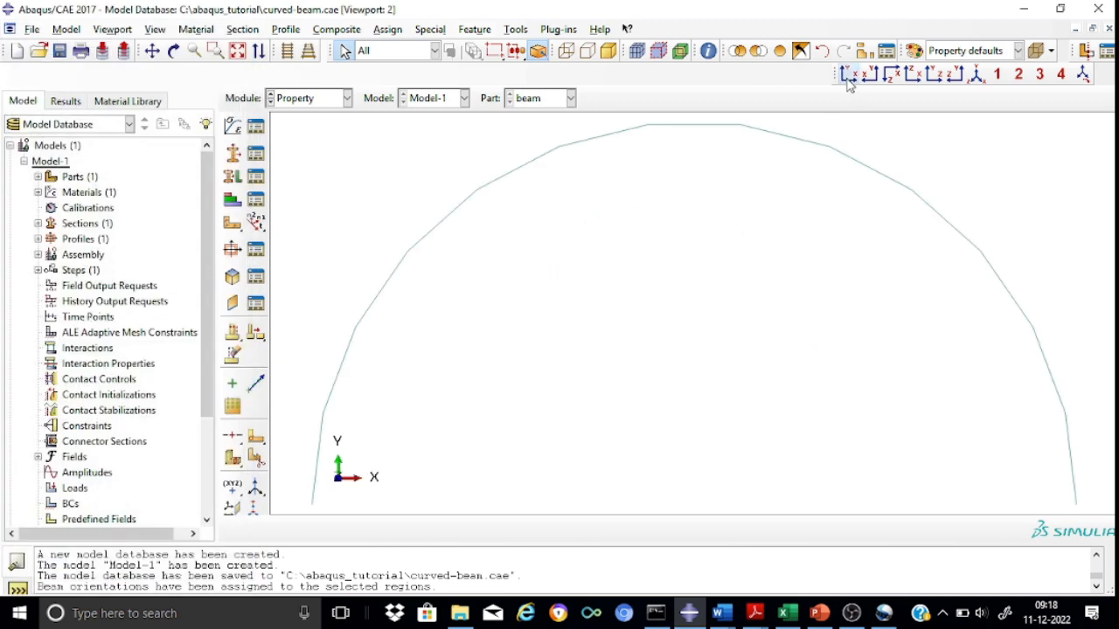
In the Assembly module, create a dependent instance of the beam part.
left_click(347, 99)
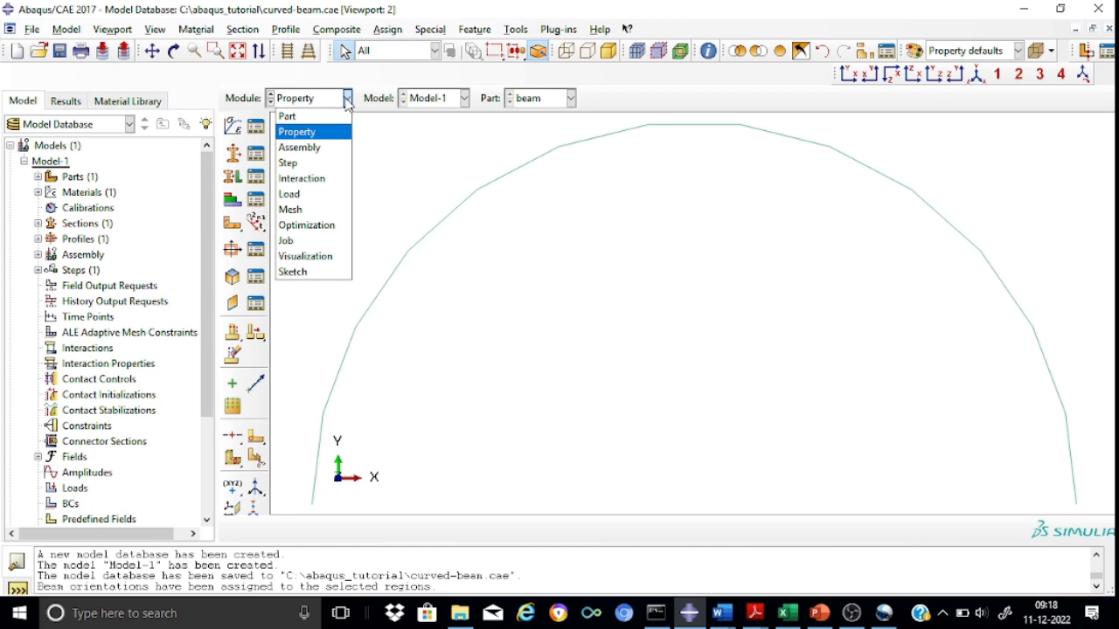
left_click(320, 147)
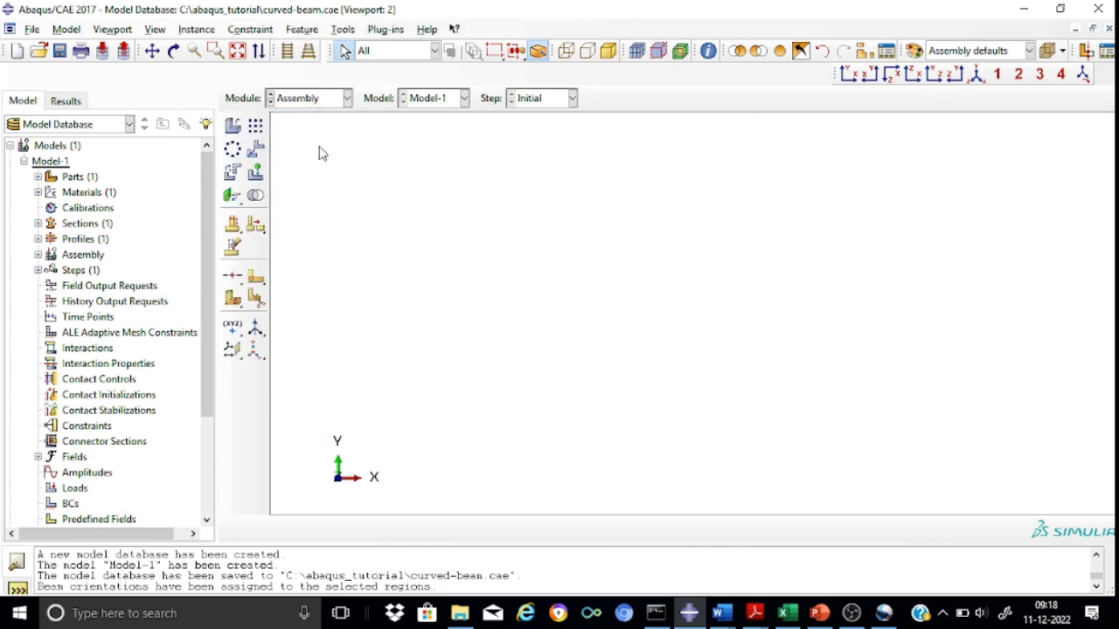
left_click(233, 127)
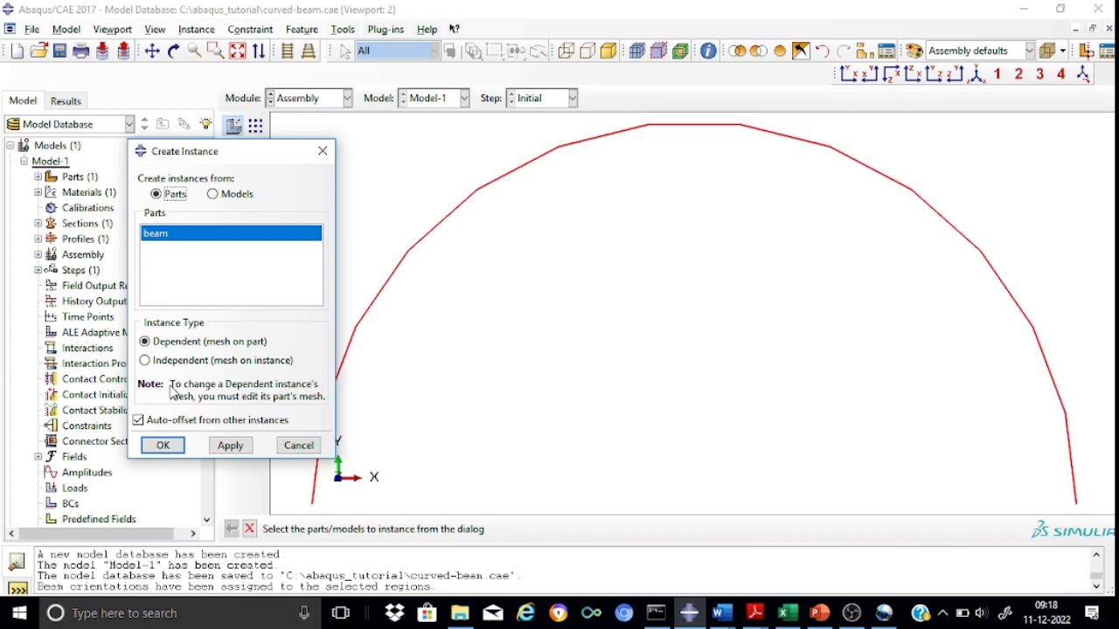
left_click(162, 447)
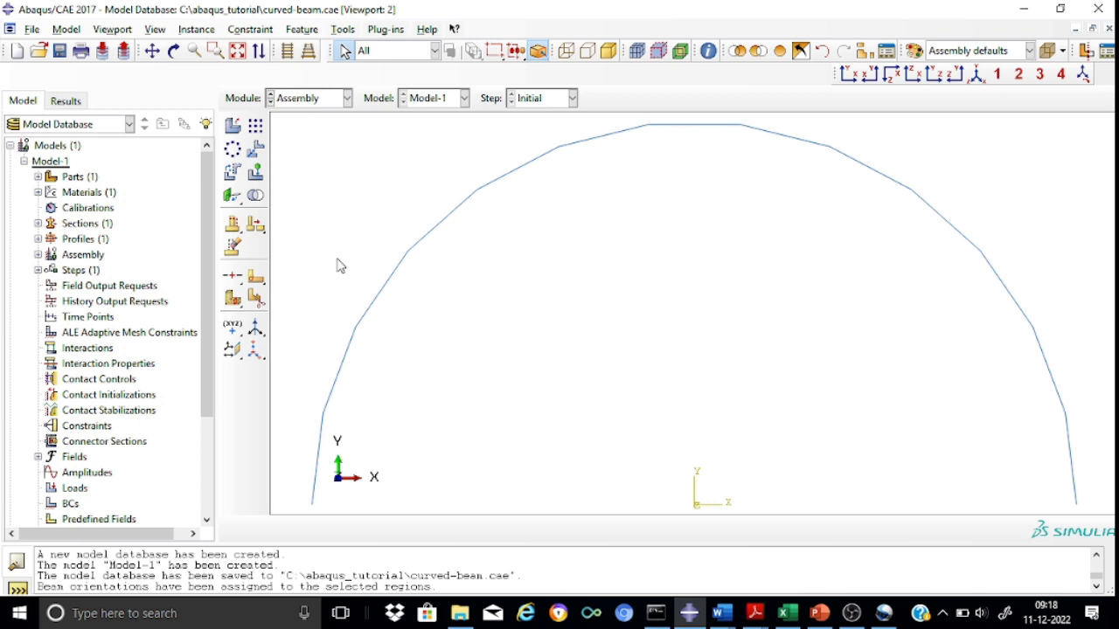
In the Step module, create a Static, General step named Step-beam after Initial, with time period 1 and Nlgeom off.
left_click(348, 98)
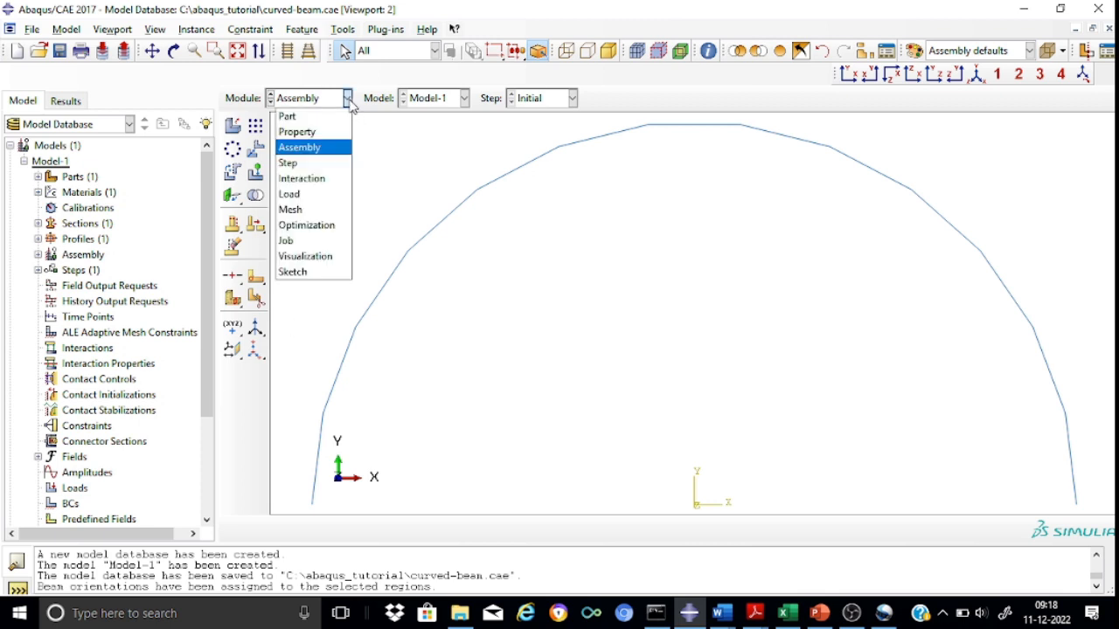
left_click(304, 163)
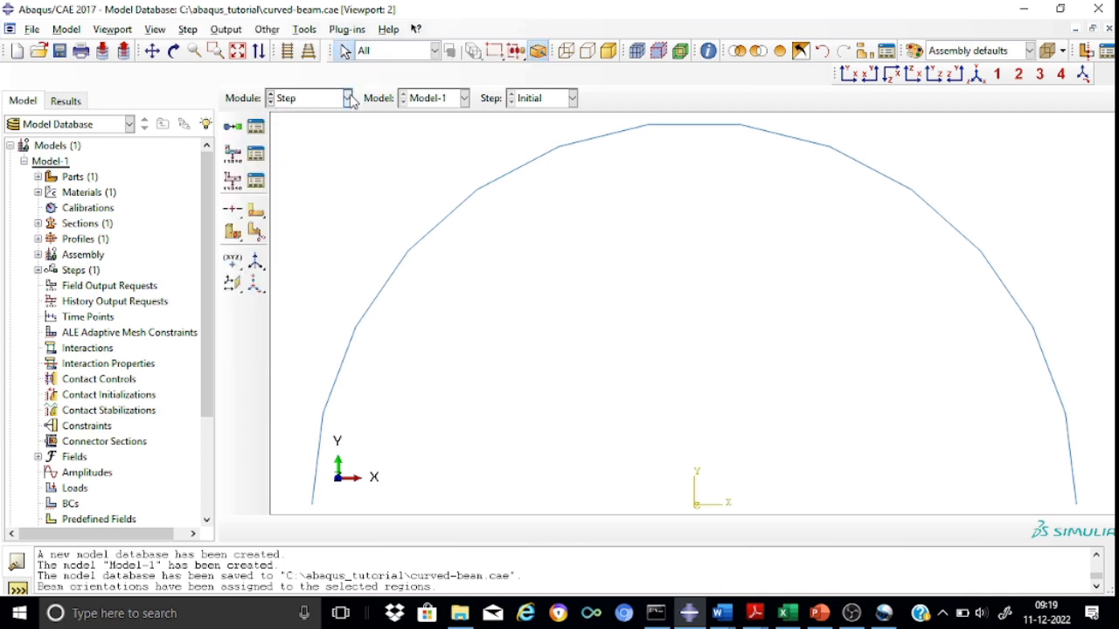
left_click(234, 126)
left_click(172, 170)
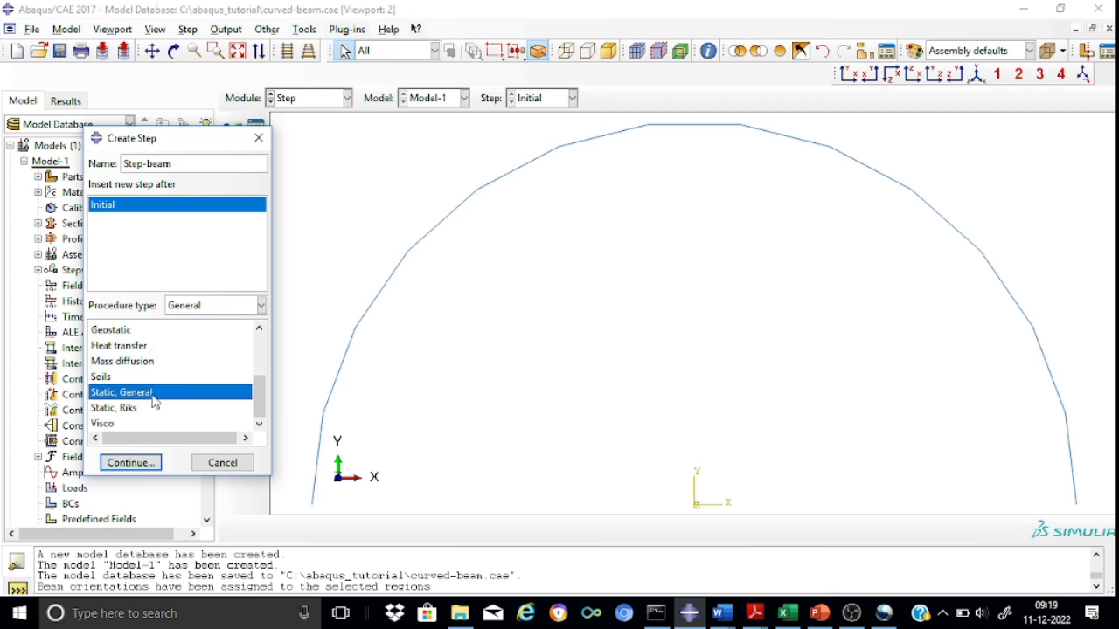
left_click(131, 464)
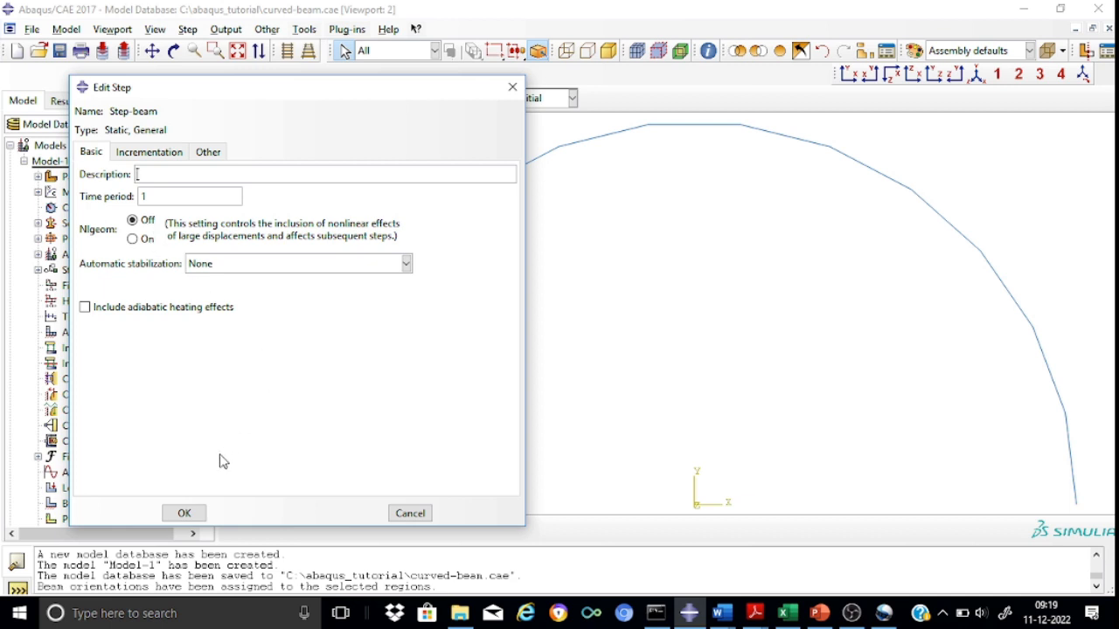
left_click(184, 513)
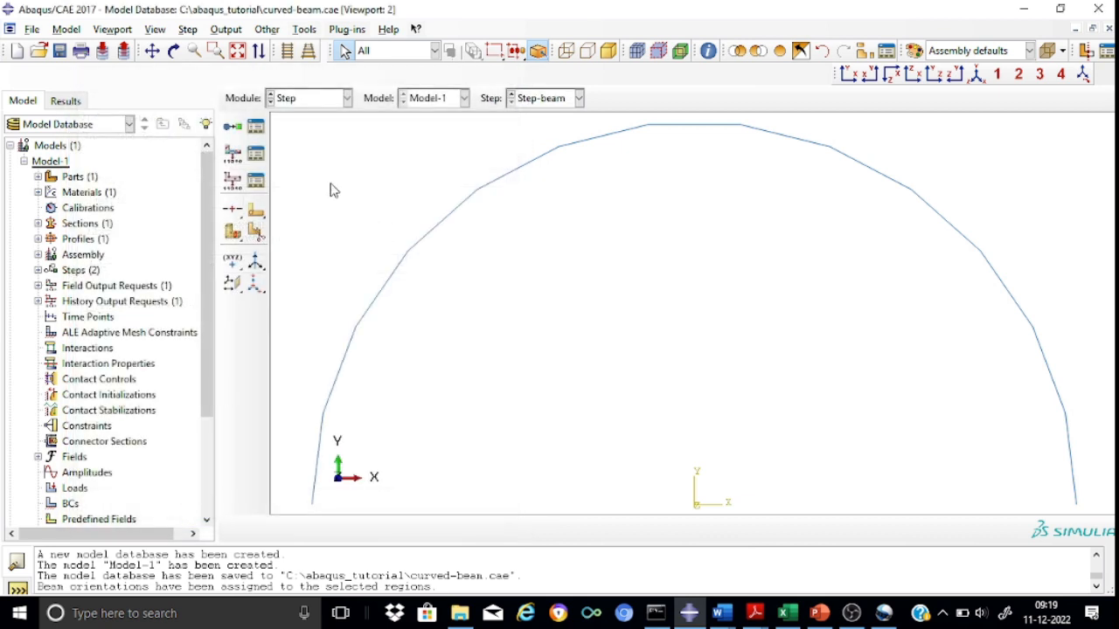
In the Part module, partition the semicircular beam edge at its midpoint, splitting the arc into two halves.
left_click(347, 99)
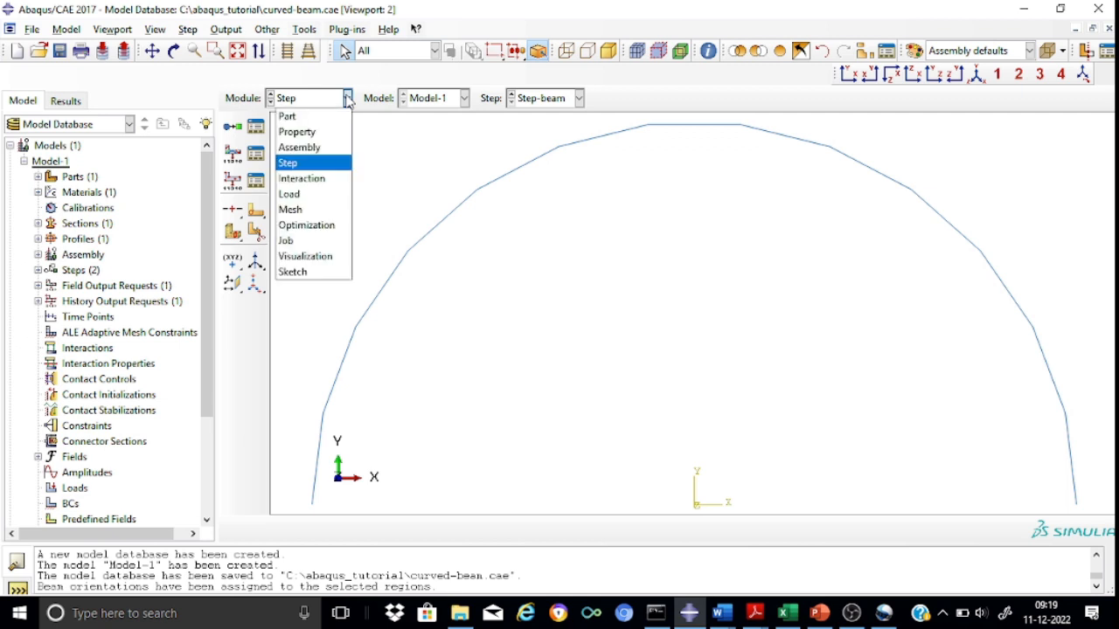
left_click(303, 196)
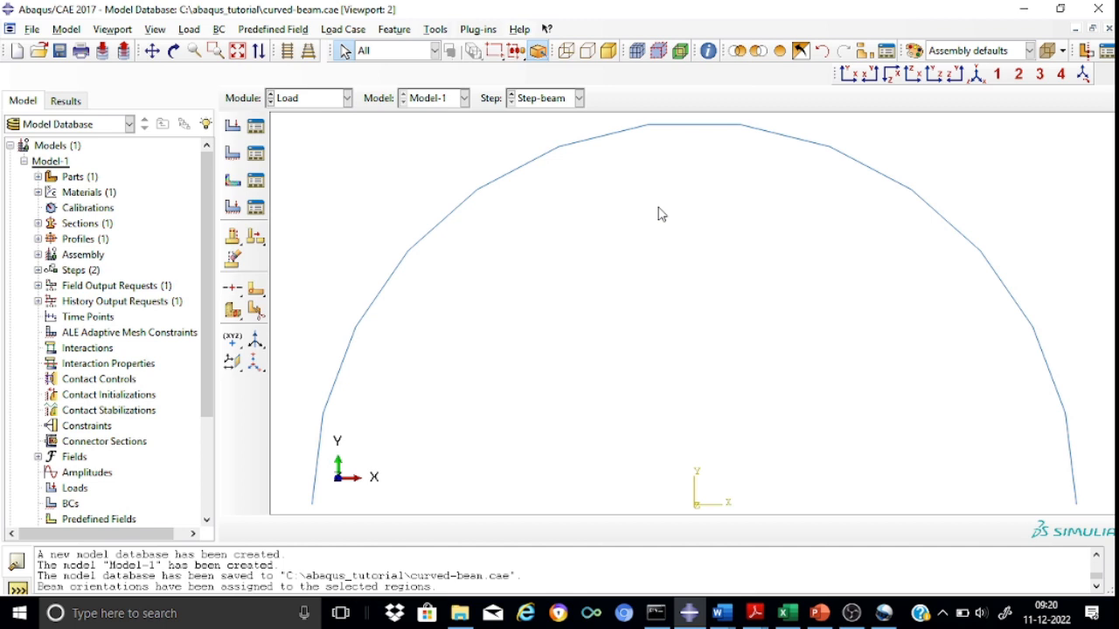
left_click(348, 100)
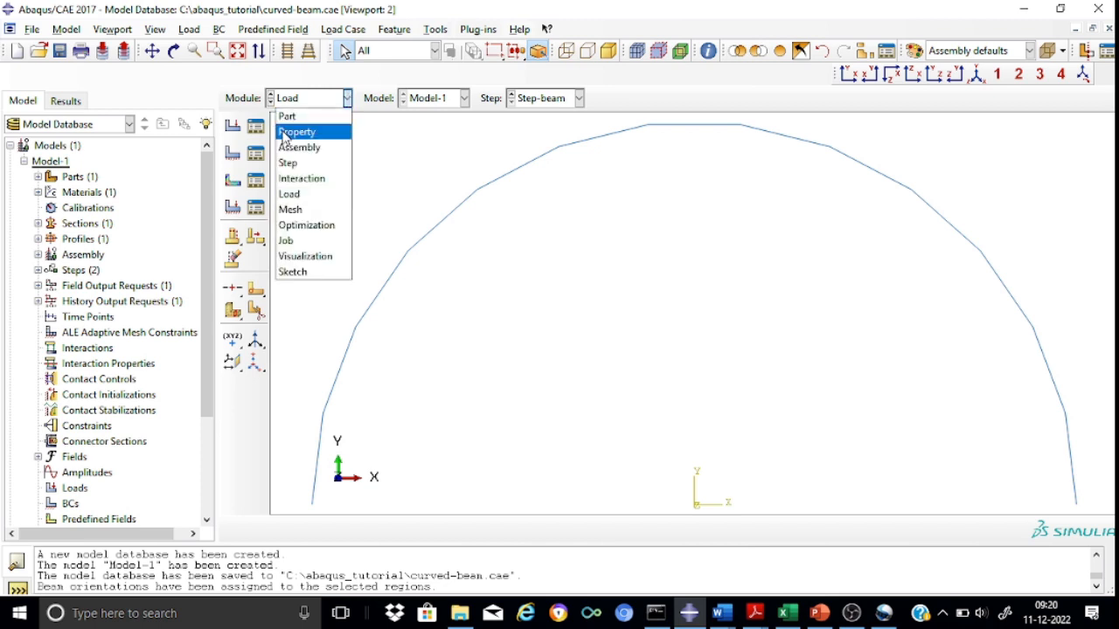
left_click(287, 116)
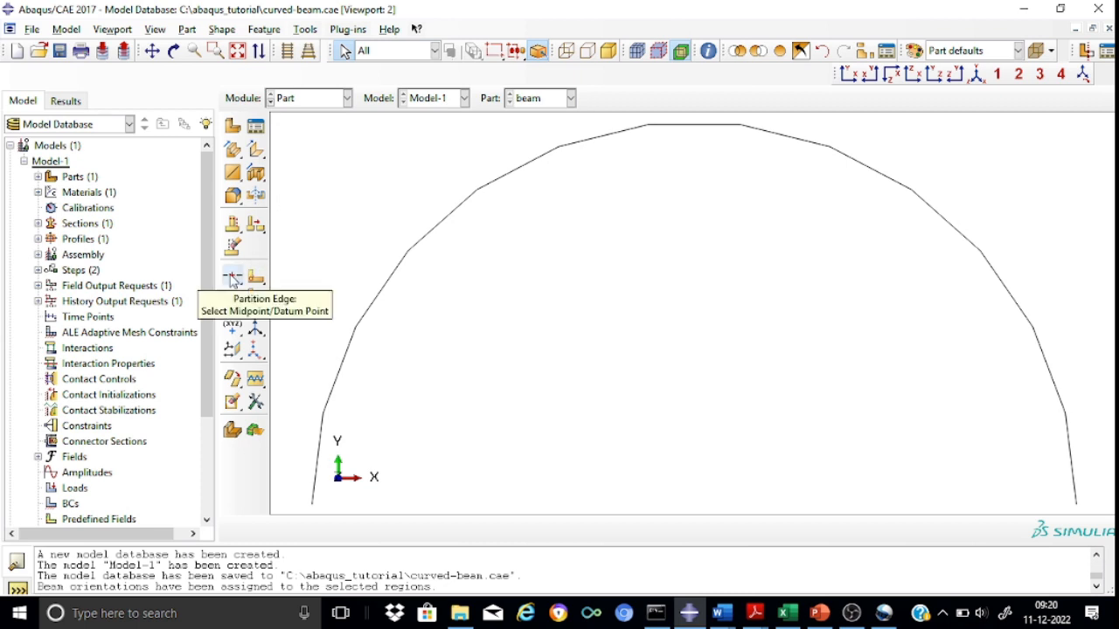
left_click(231, 278)
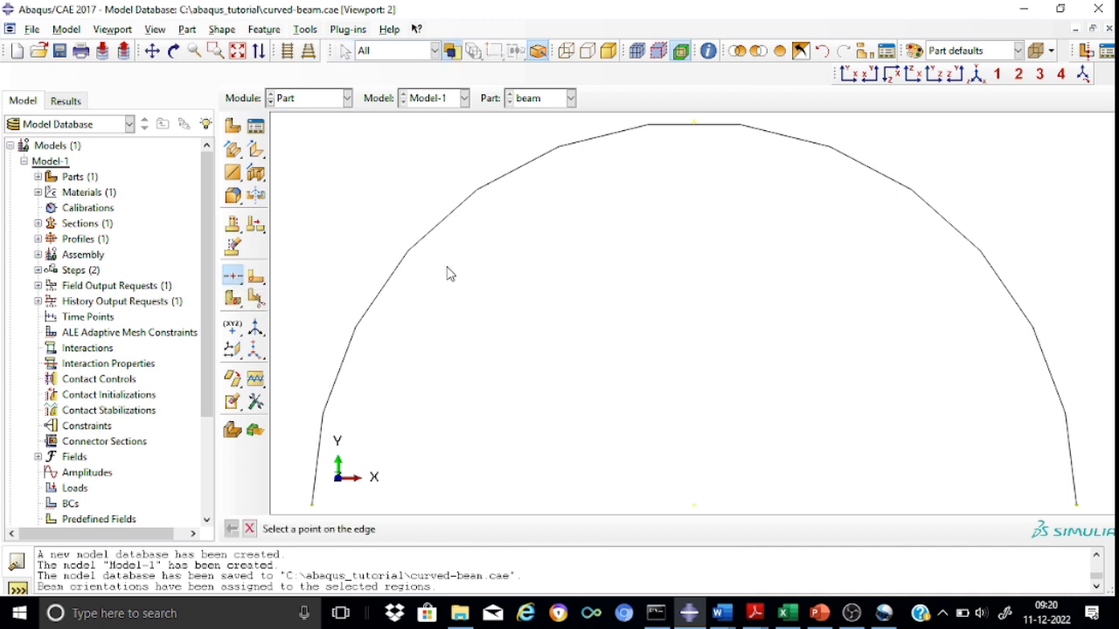
left_click(694, 124)
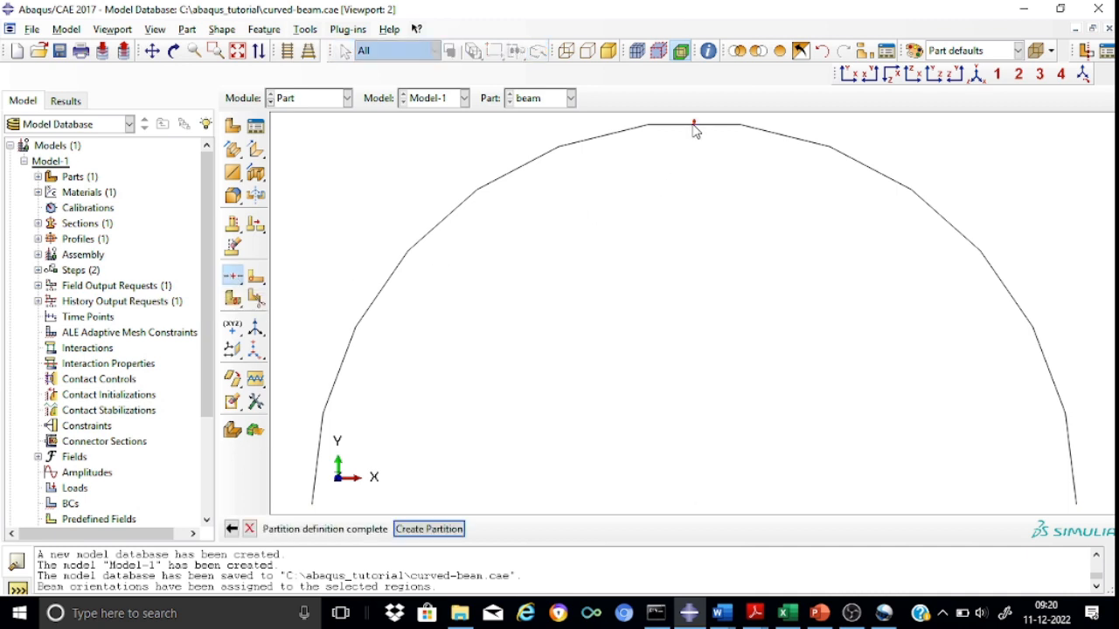
left_click(427, 530)
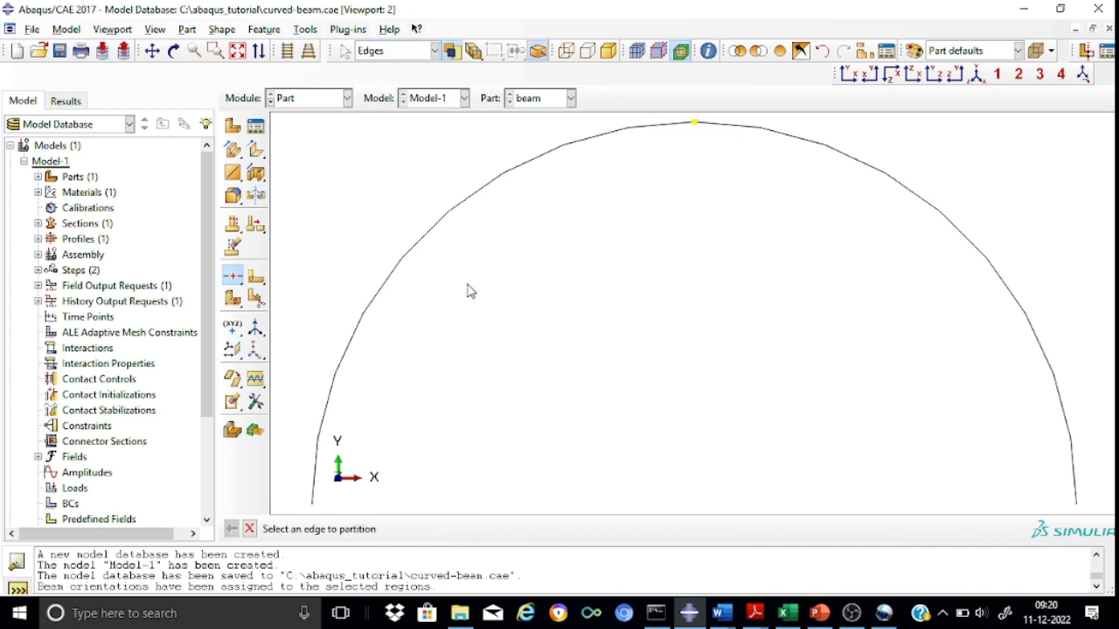
left_click(249, 529)
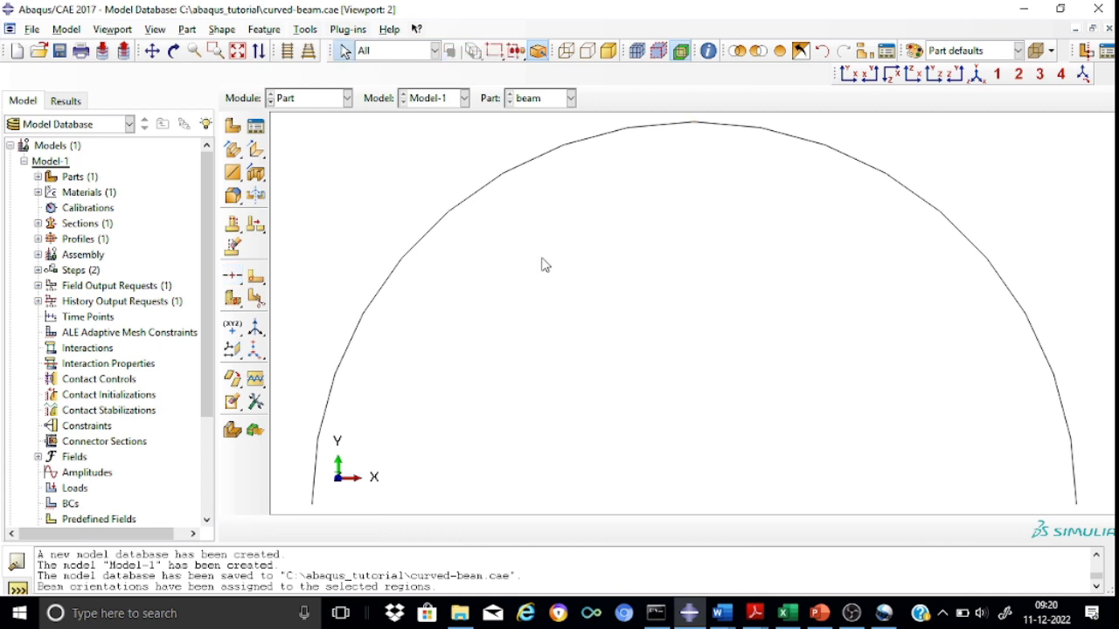
left_click(459, 211)
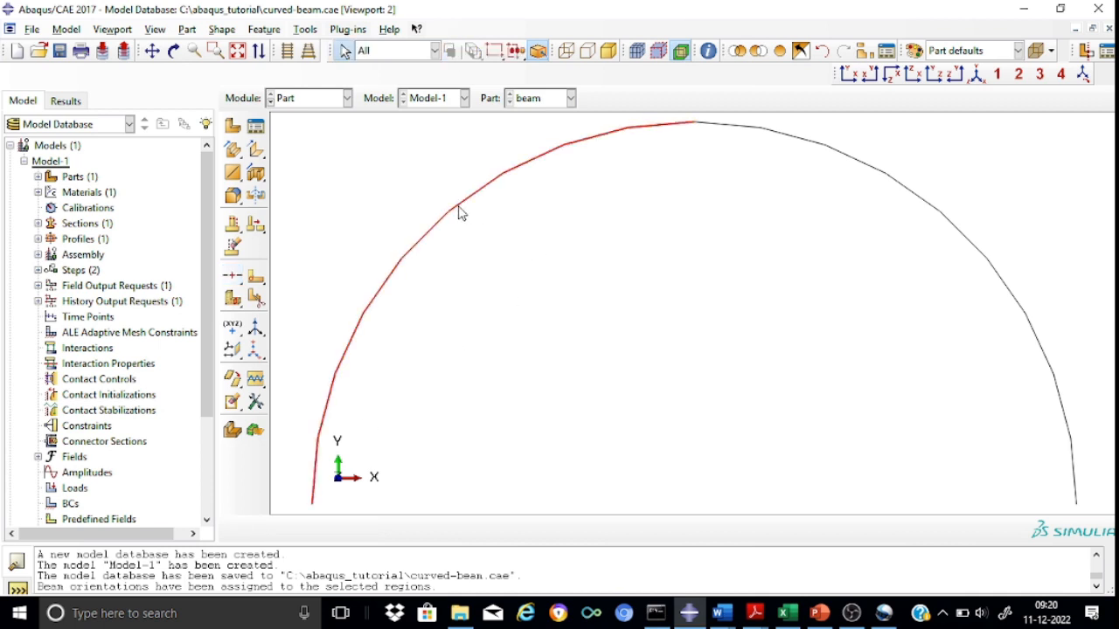
left_click(947, 219)
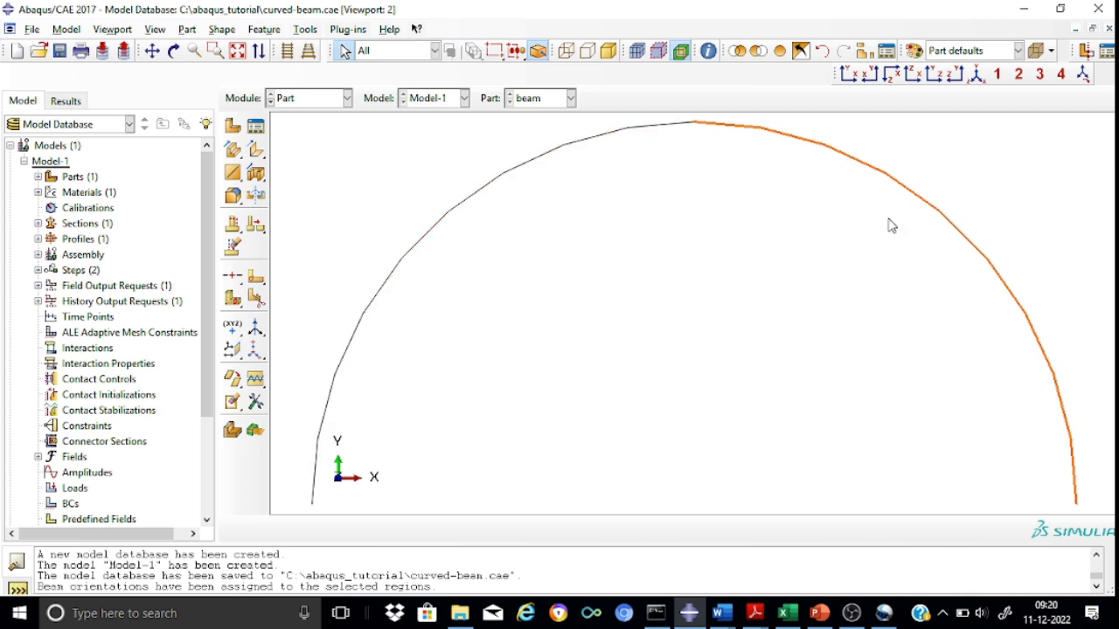
left_click(746, 240)
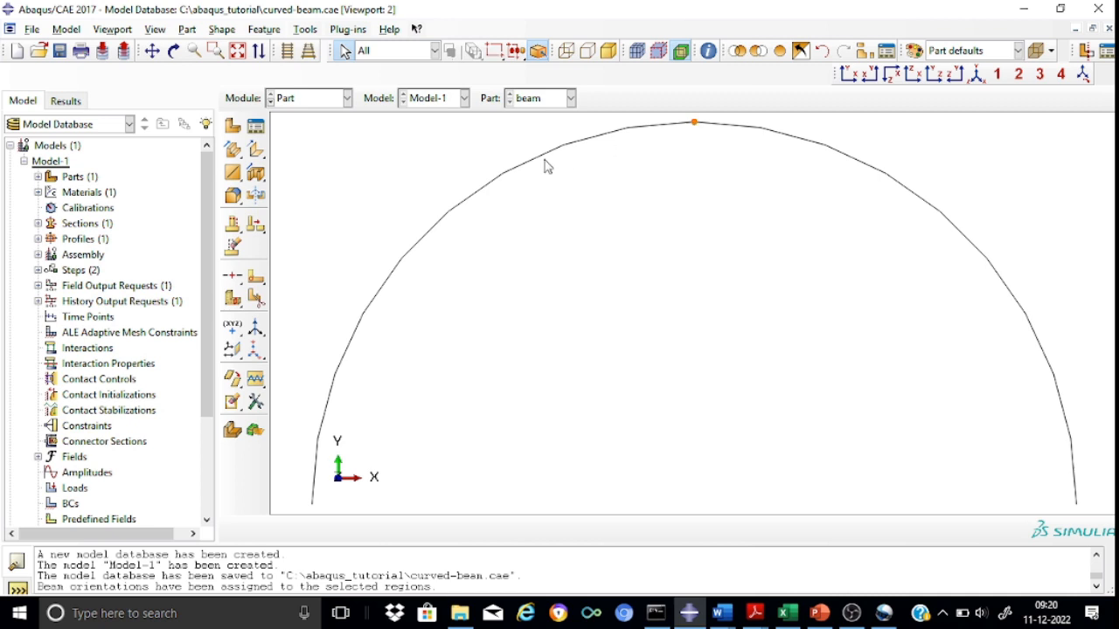
In the Load module, start a mechanical Displacement/Rotation boundary condition named BC-pinned in Step-beam.
left_click(349, 100)
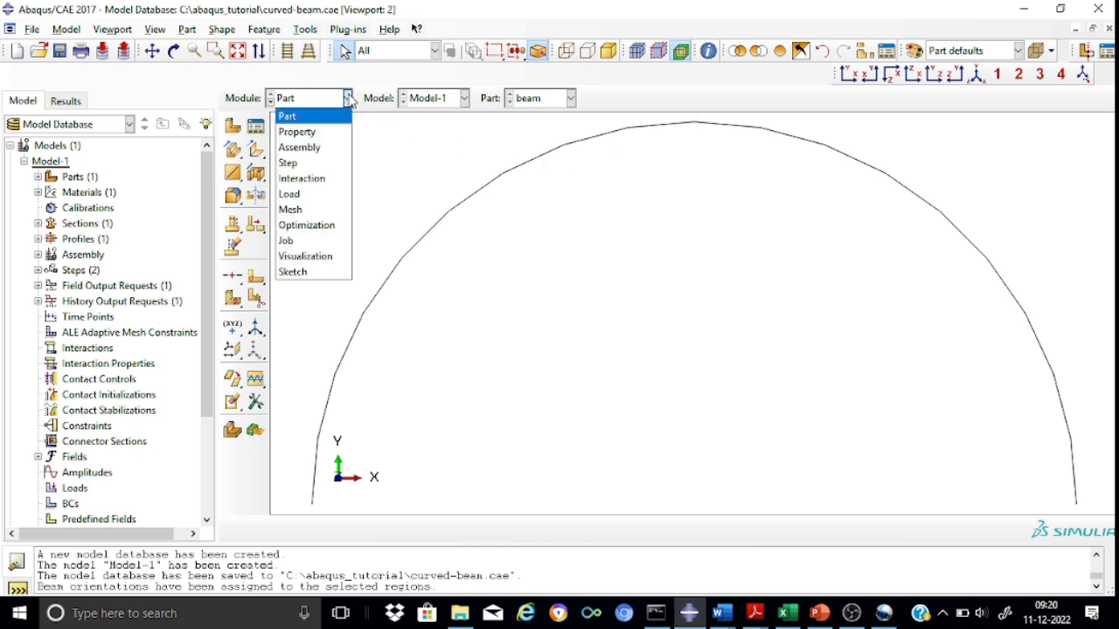
left_click(302, 194)
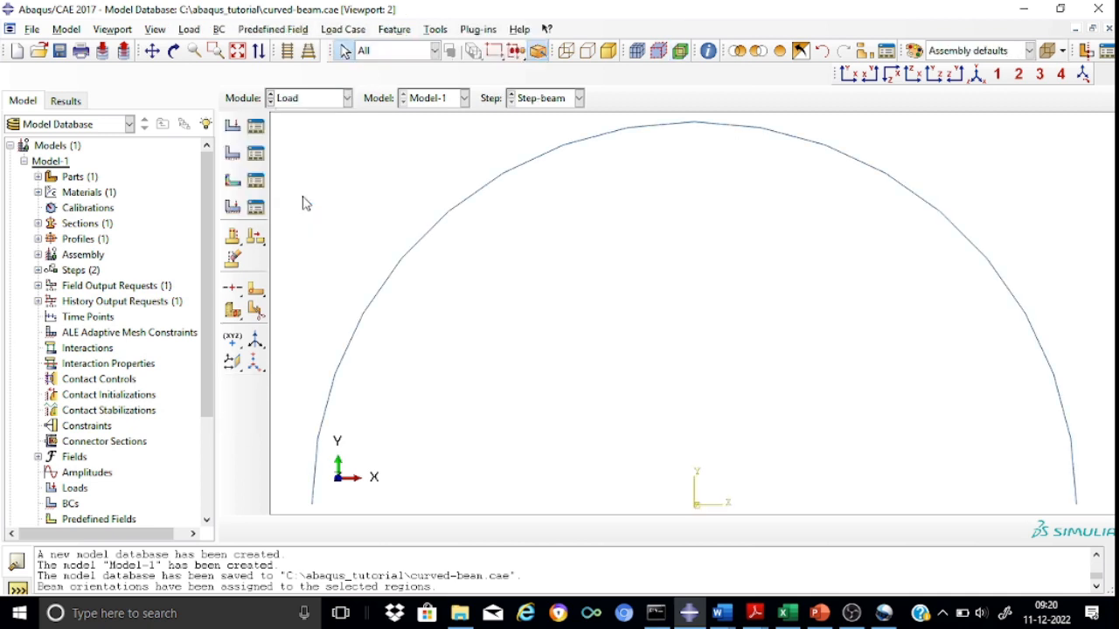
left_click(233, 157)
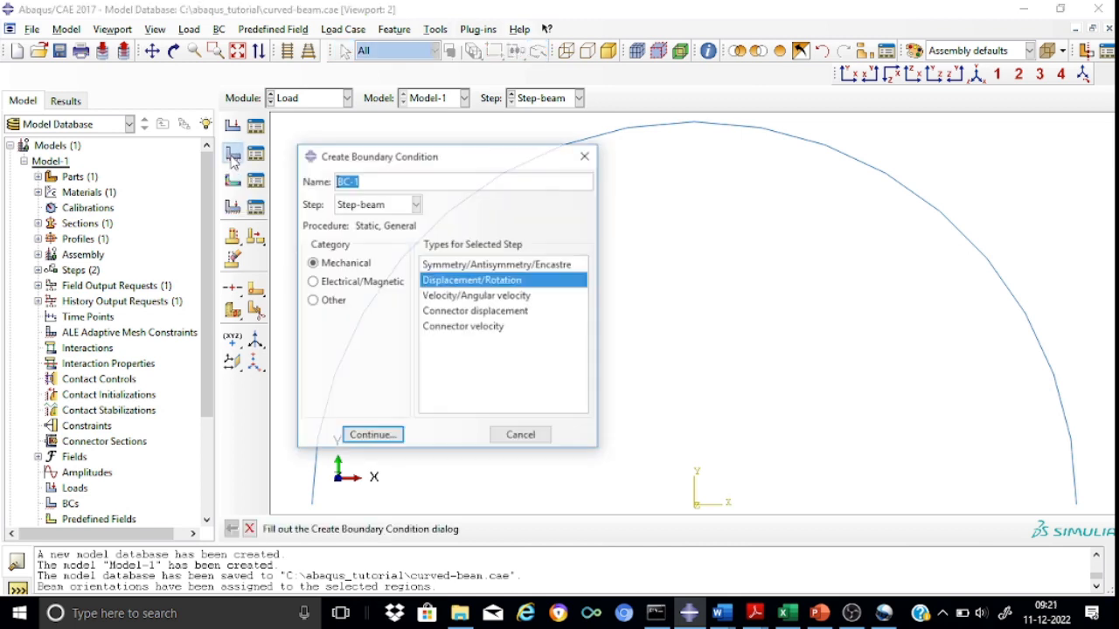
left_click(378, 185)
key("BackSpace")
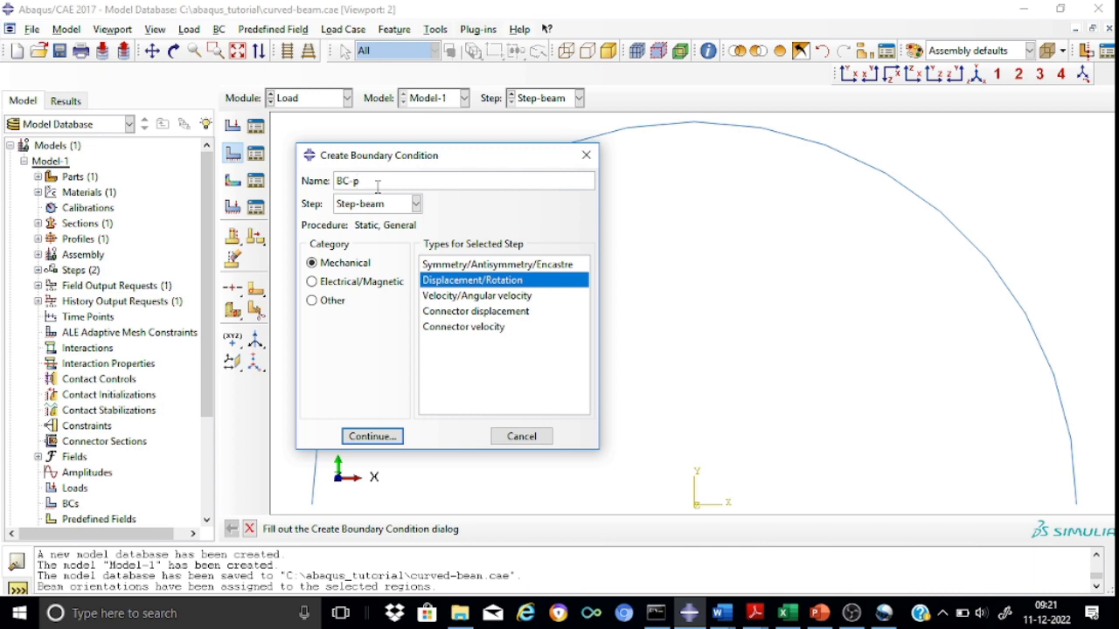
type("pinned")
left_click(375, 438)
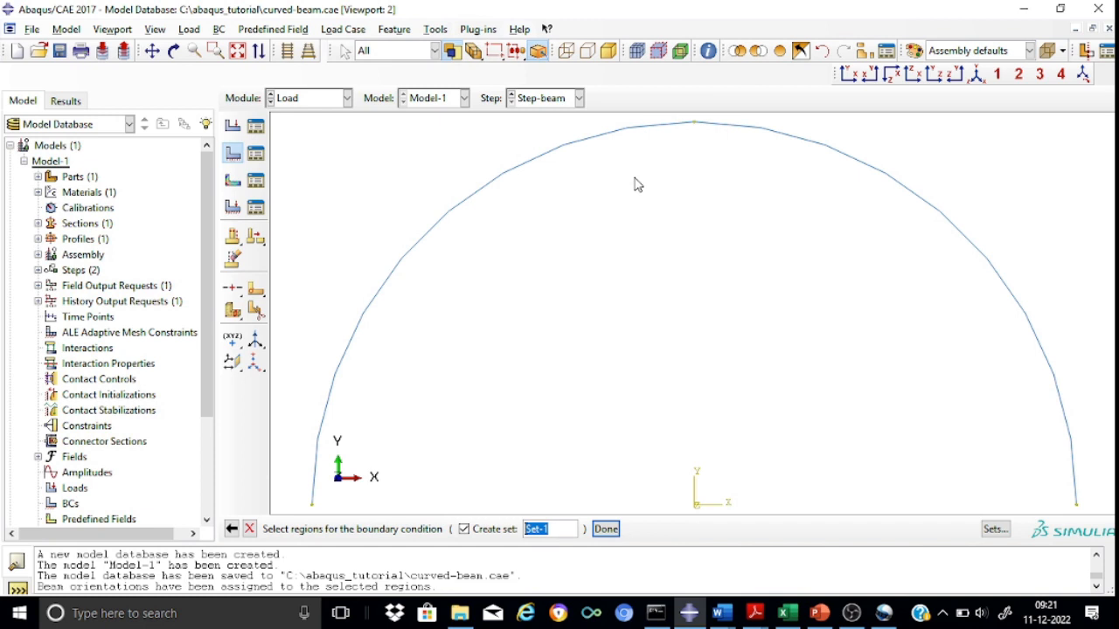
Apply the boundary condition to both arc ends and the crown point, with U1, U2 and U3 set to 0.
left_click(313, 507)
left_click(1077, 510, "shift")
left_click(605, 529)
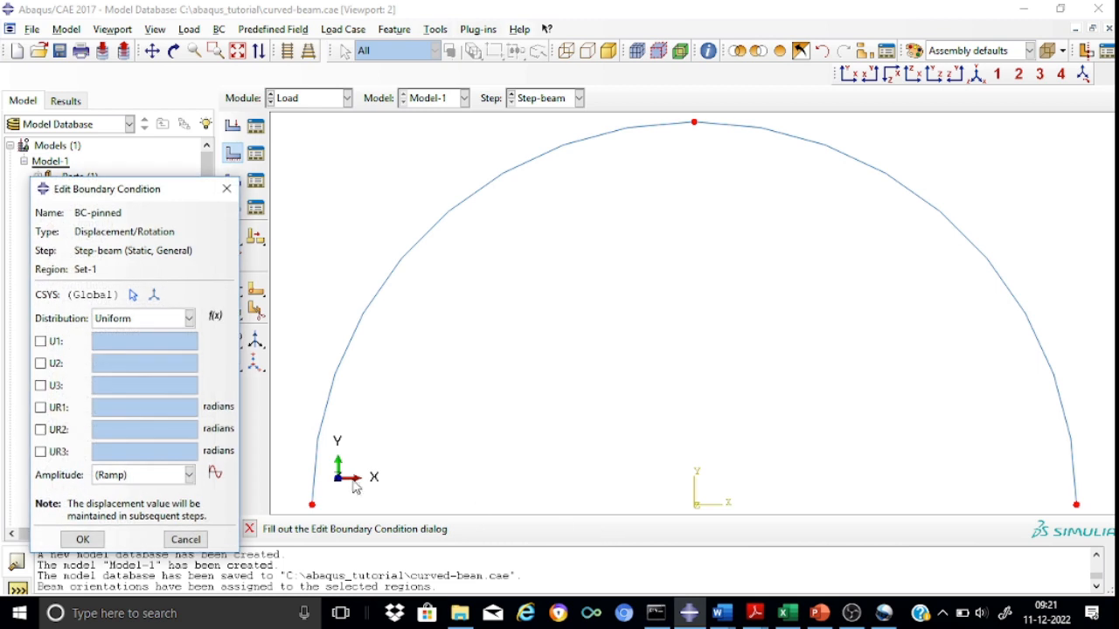
left_click(40, 342)
left_click(41, 362)
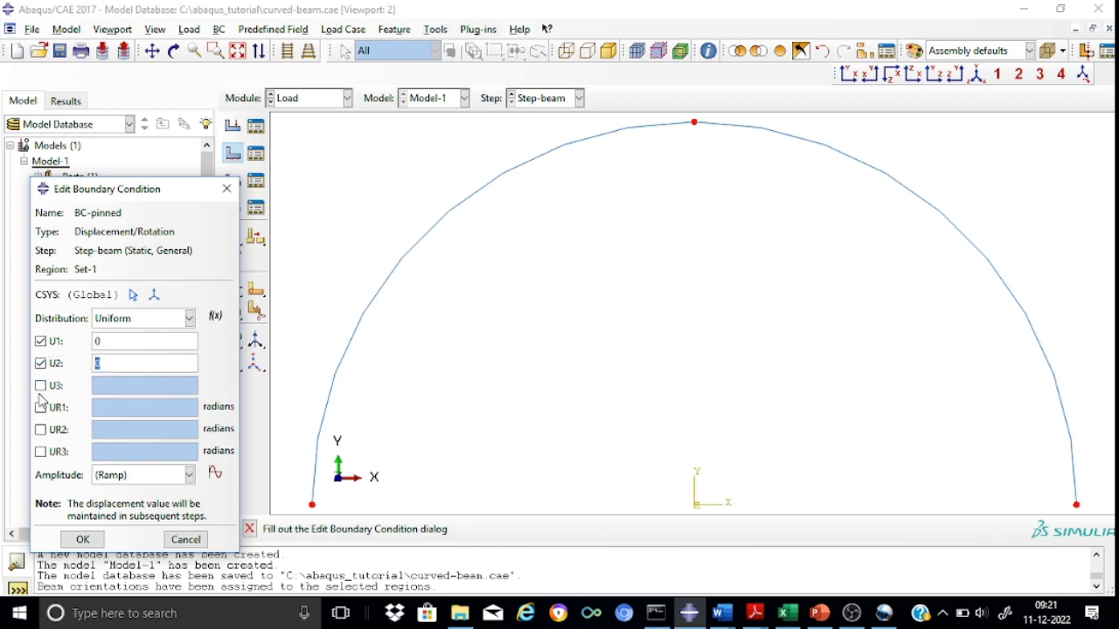
left_click(40, 385)
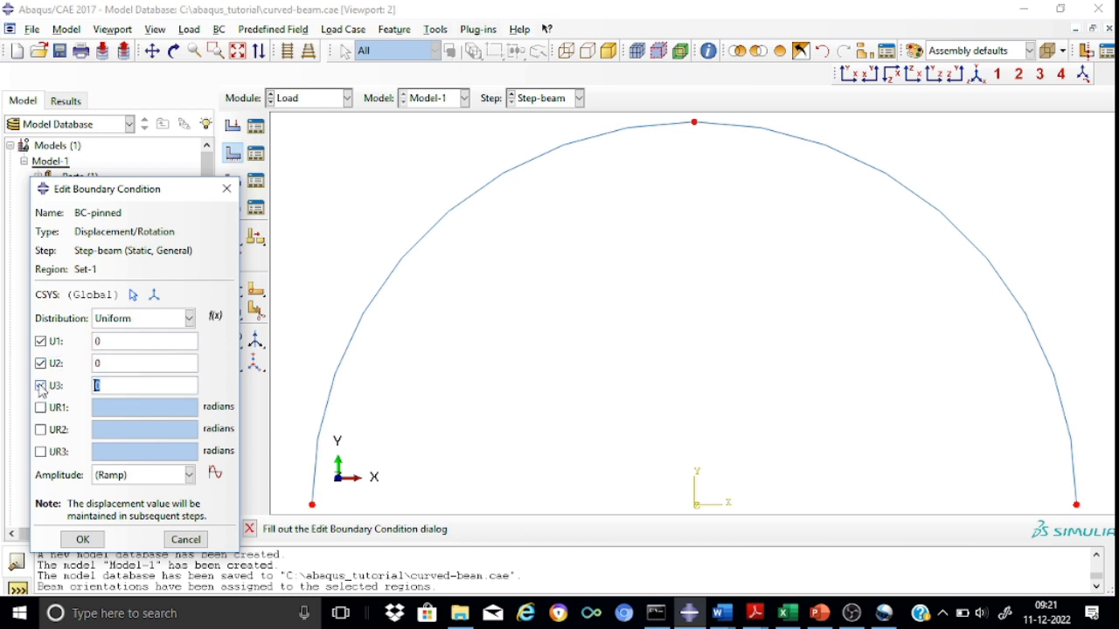
left_click(82, 539)
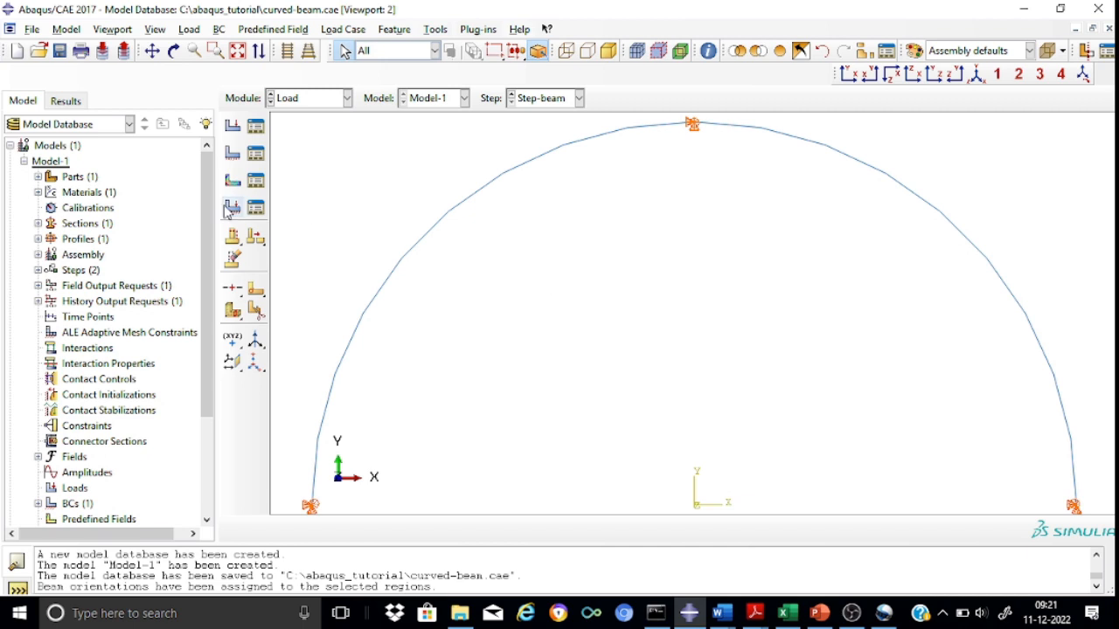
Create a mechanical Line load named Load-beam in Step-beam and assign it to both halves of the arc.
left_click(233, 129)
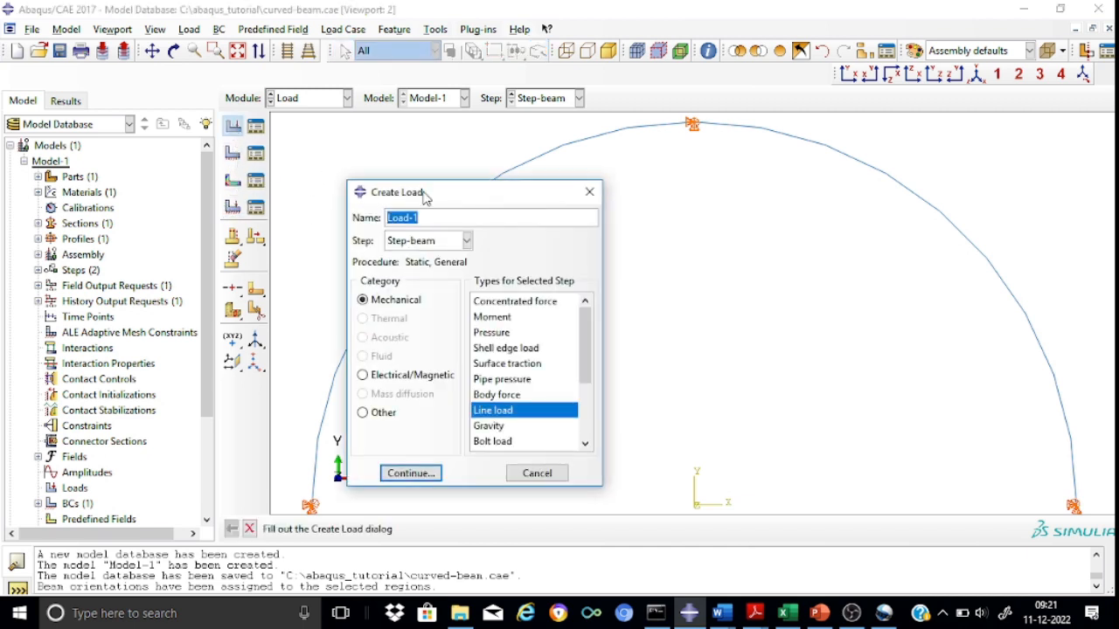
left_click(427, 219)
type("beam")
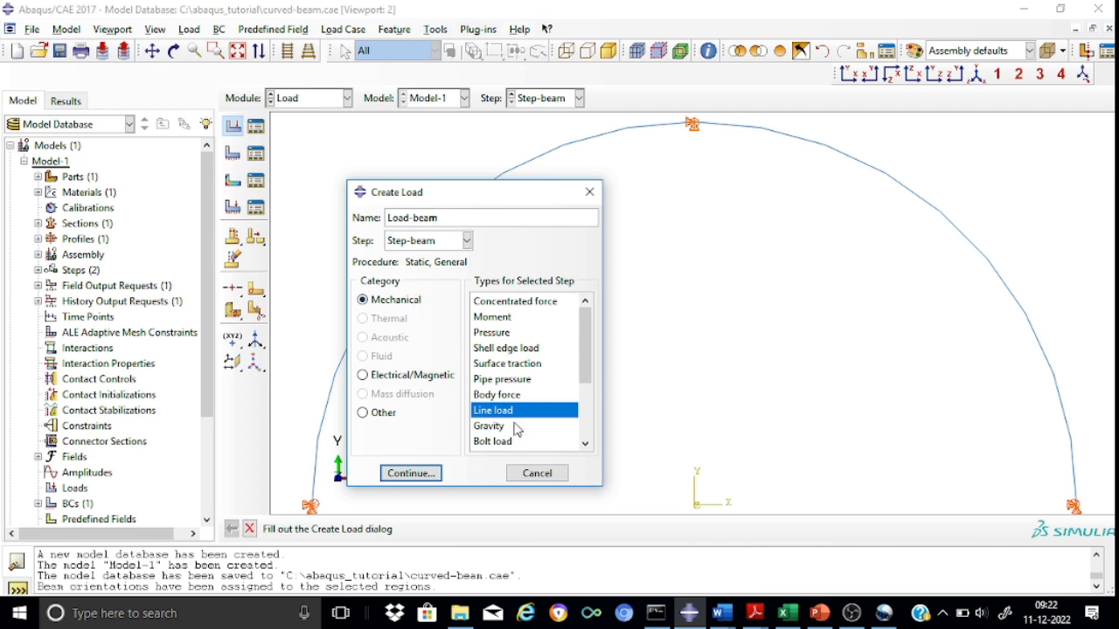
left_click(409, 473)
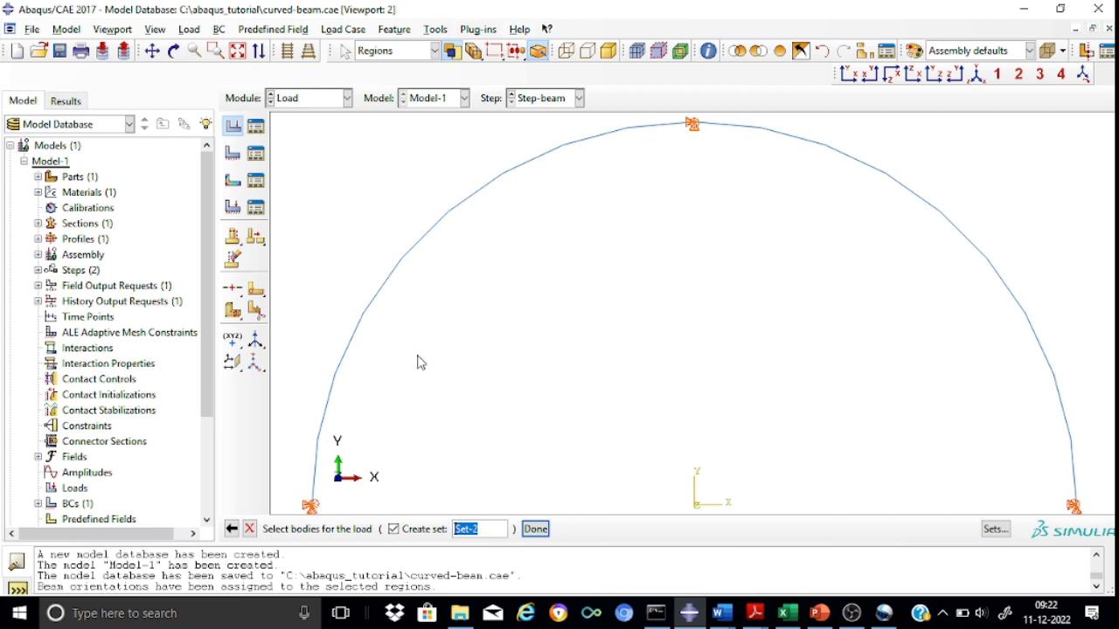
left_click(397, 270)
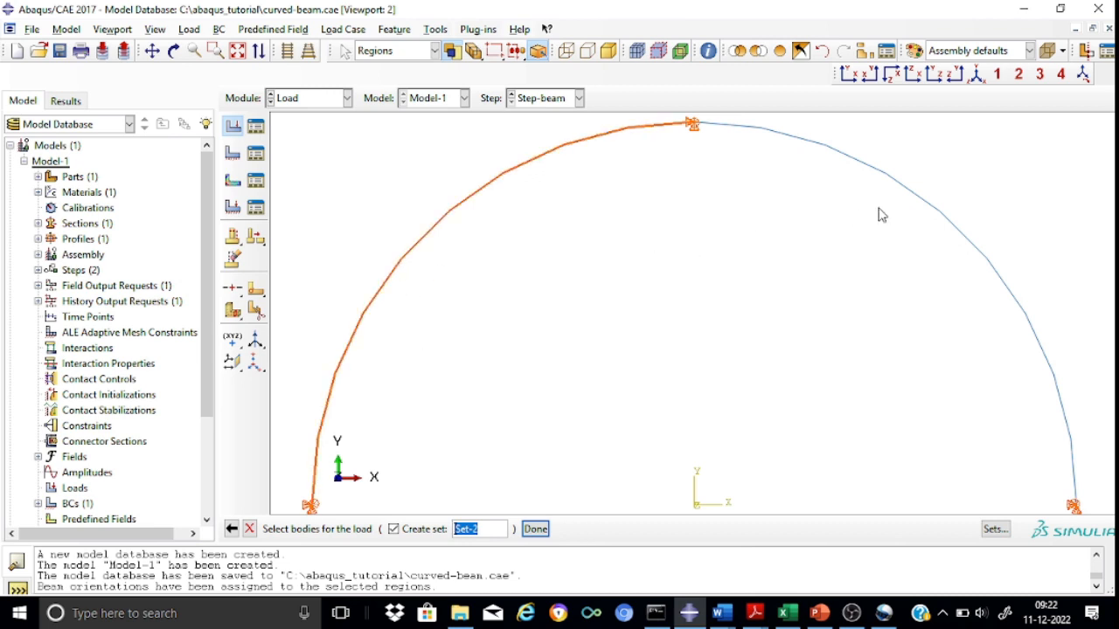
left_click(935, 213)
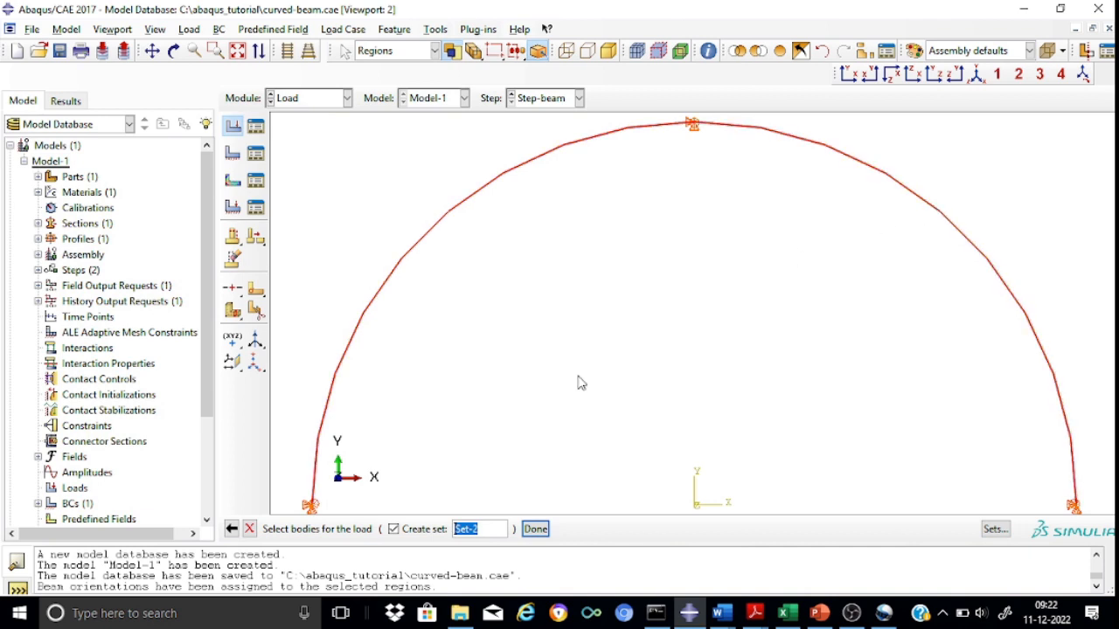
left_click(535, 529)
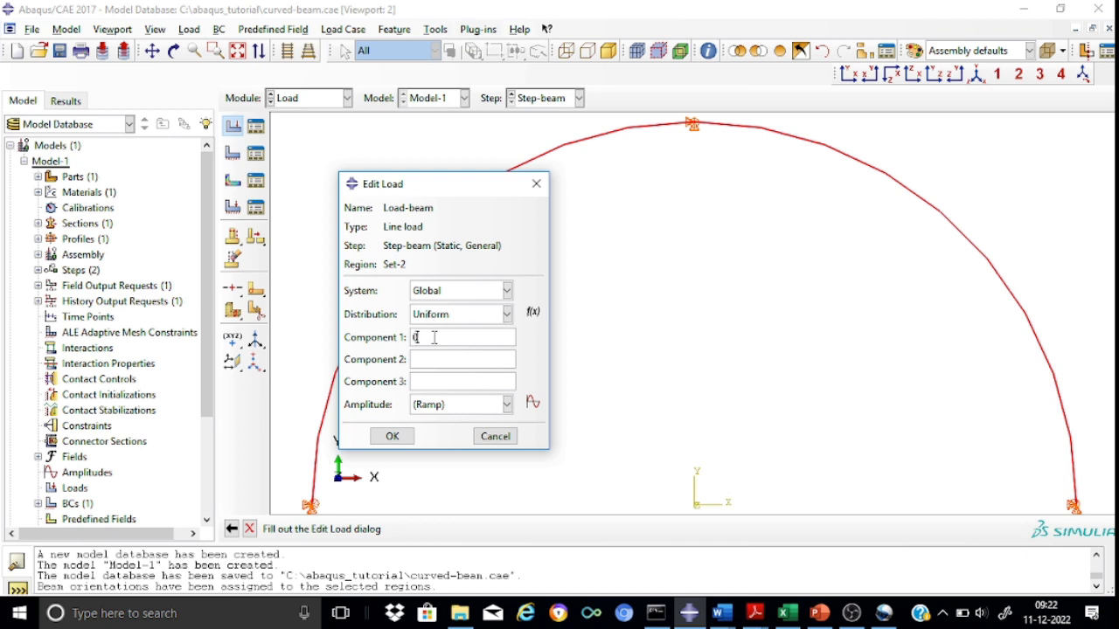
Define the uniform global line load with component 1 as 0 and component 3 as -10.
left_click(434, 388)
type("-10")
left_click(392, 436)
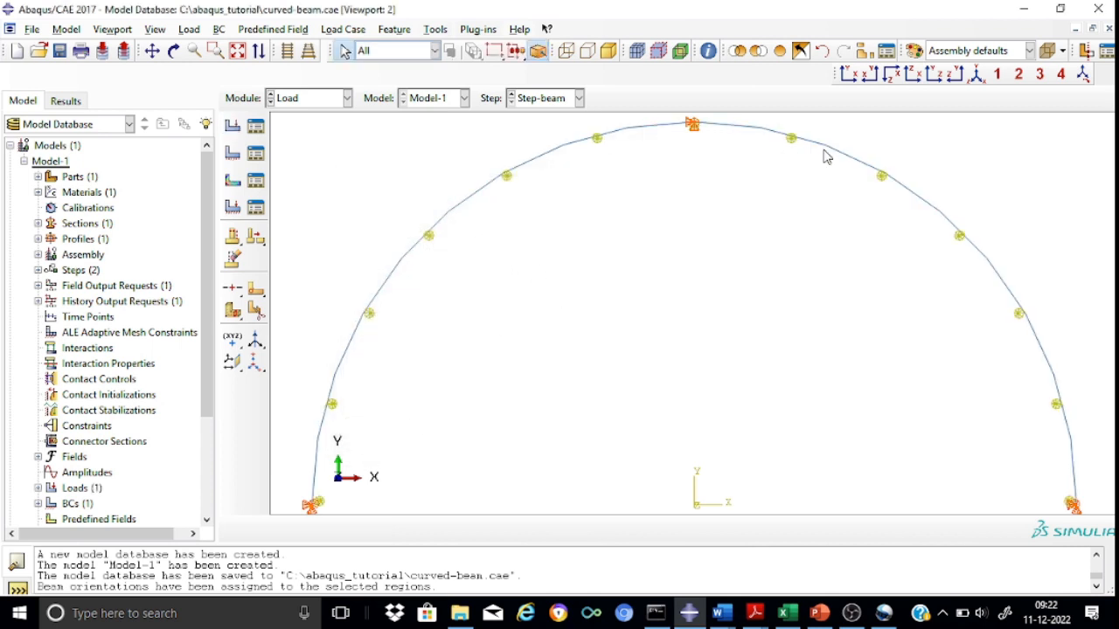
Examine the line load's direction along the arc from isometric and rotated views, and restore the front XY view.
left_click(977, 76)
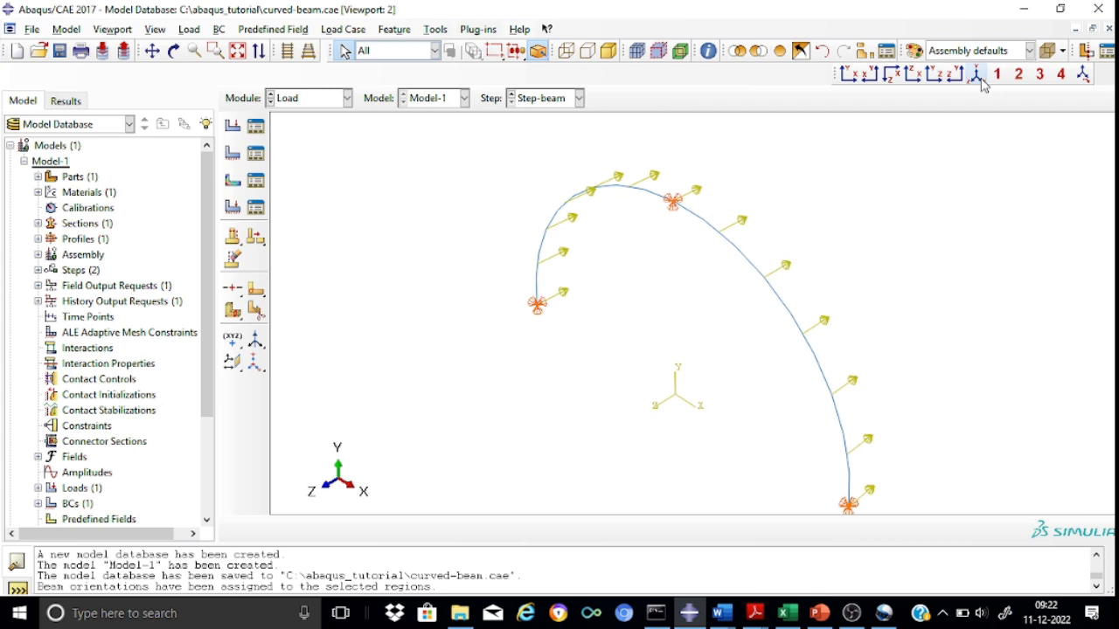
left_click(174, 53)
left_click_drag(709, 279, 737, 272)
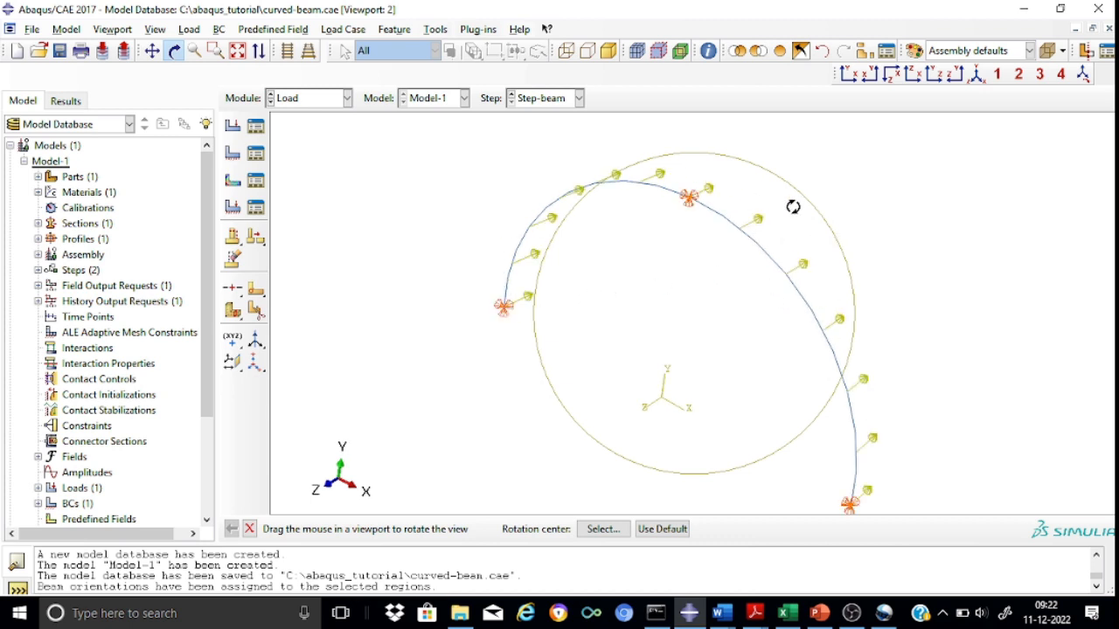
left_click(174, 52)
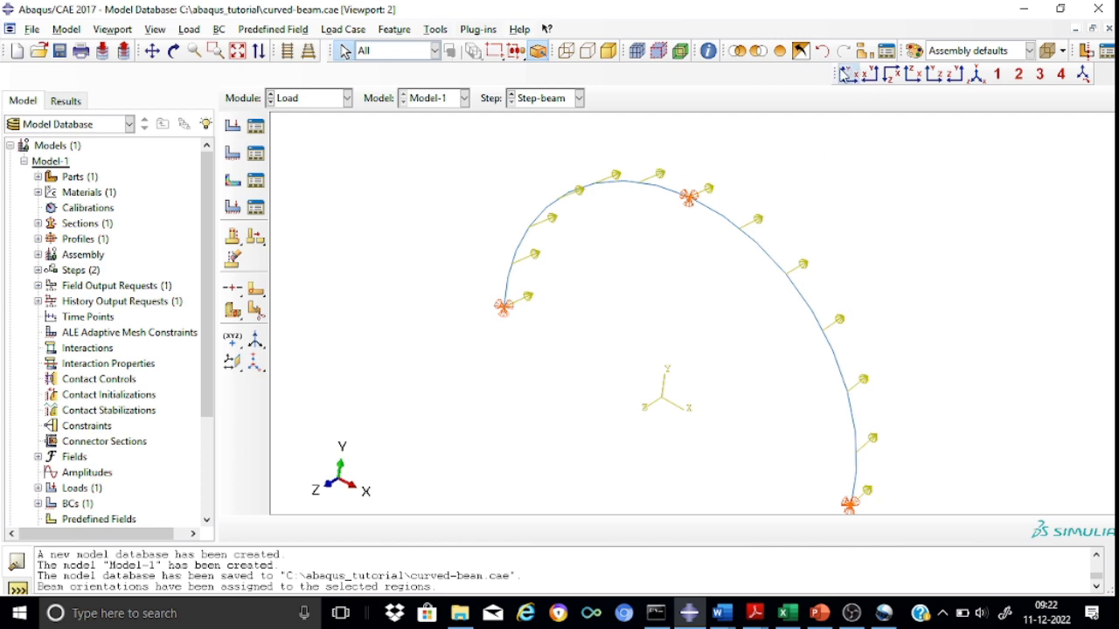
left_click(847, 73)
In the Mesh module, try seeding the dependent instance, and switch the meshing object from the assembly to the part.
left_click(347, 98)
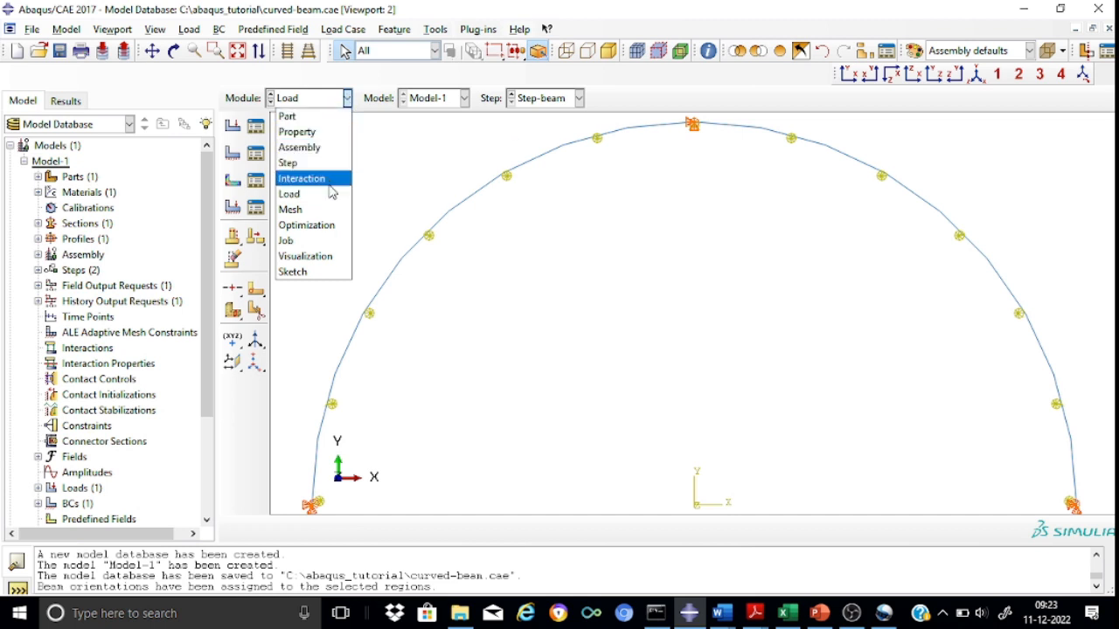
left_click(324, 211)
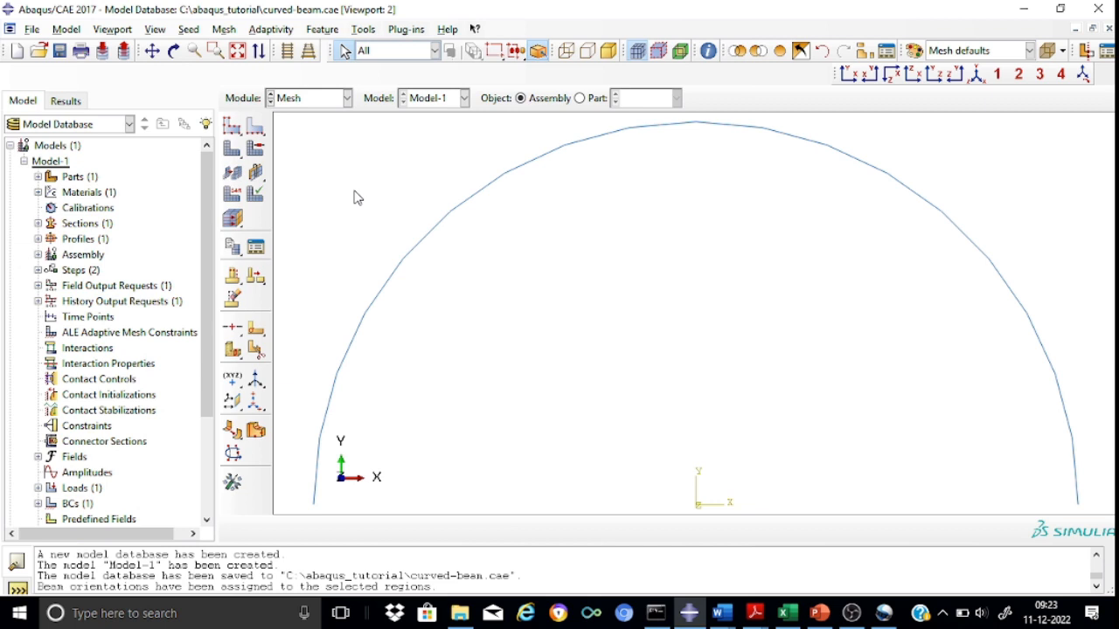
left_click(231, 127)
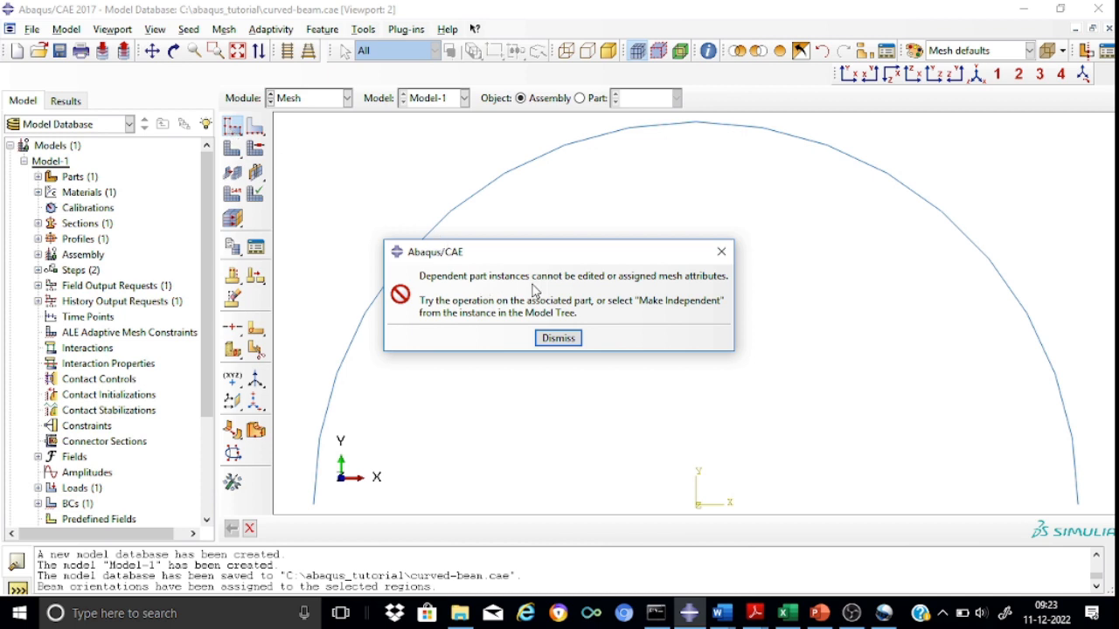
left_click(574, 340)
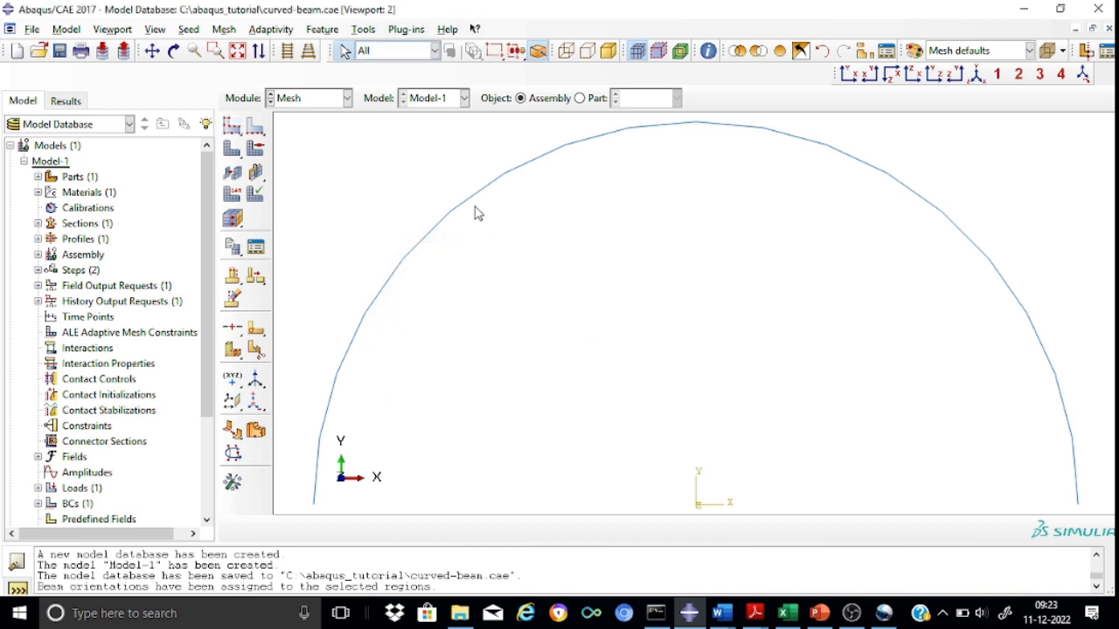
left_click(580, 98)
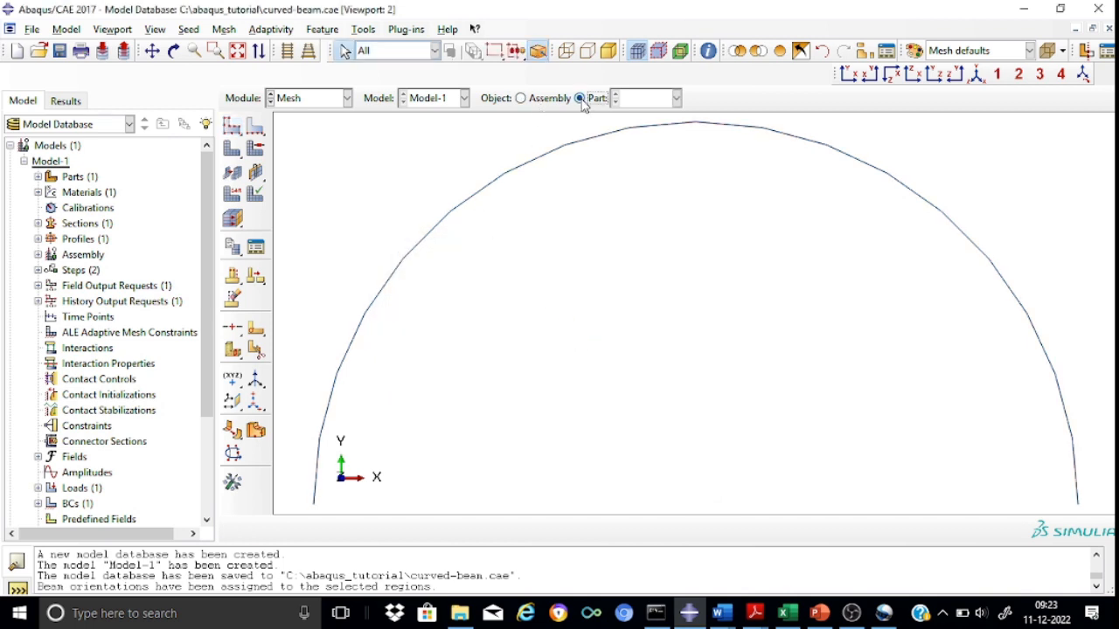
Seed the beam part with an approximate global element size of 0.1.
left_click(233, 128)
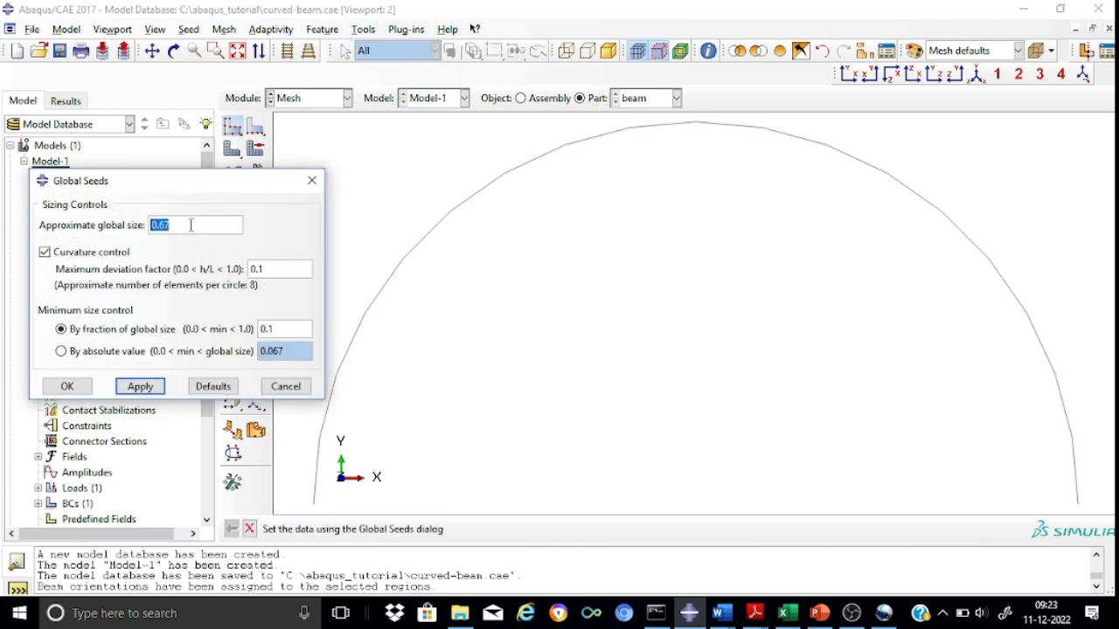
left_click(192, 224)
left_click(141, 386)
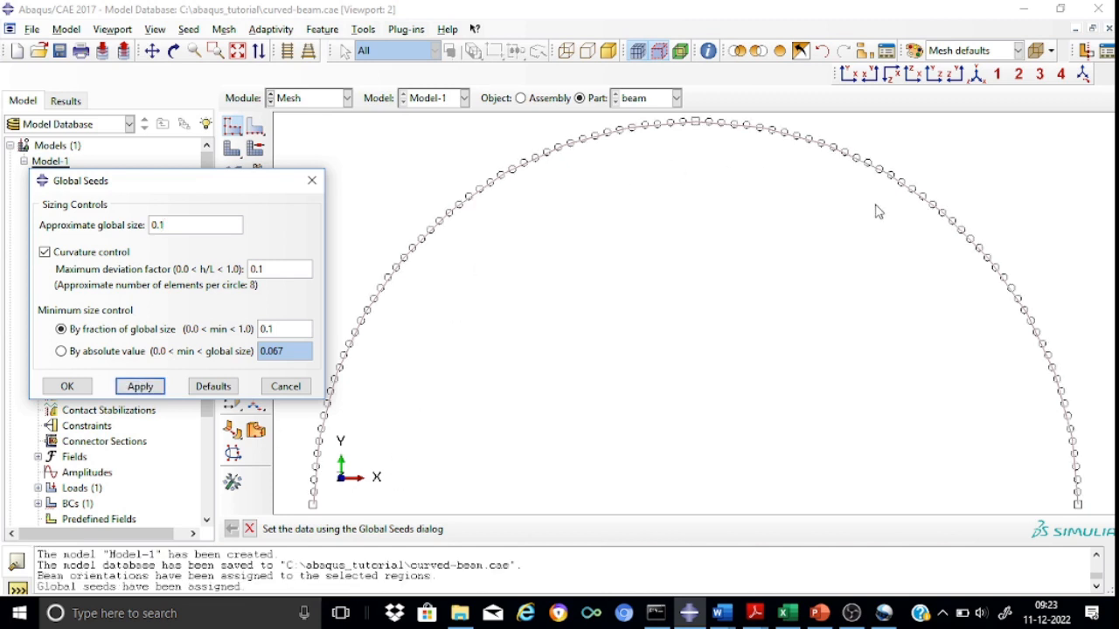
left_click(70, 387)
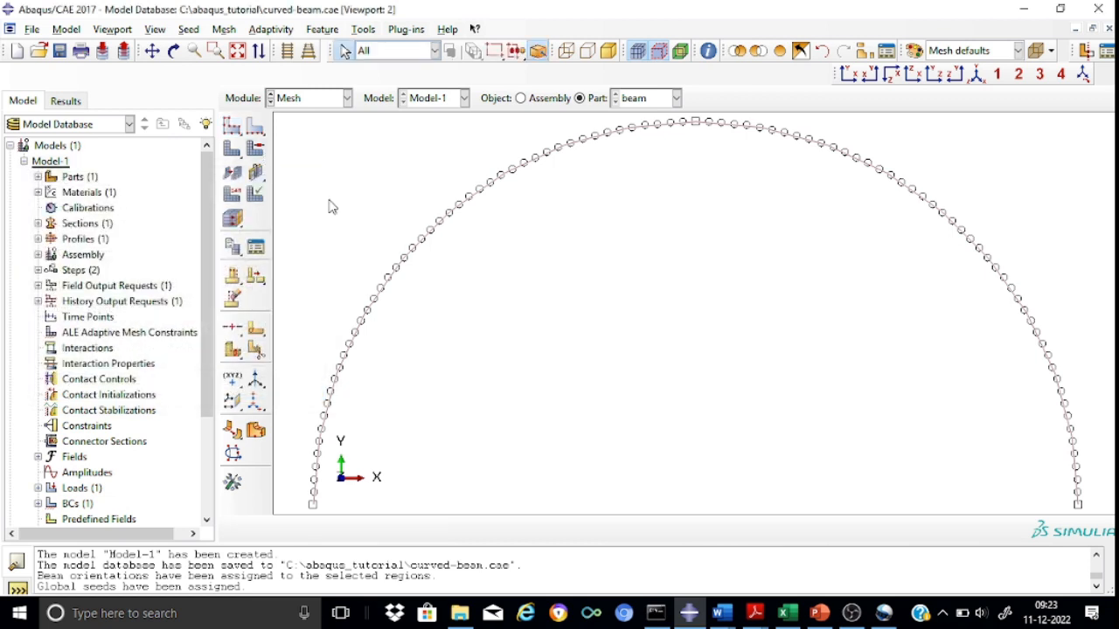
Assign the standard linear B31 beam element type to both halves of the arc and mesh the part.
left_click(234, 198)
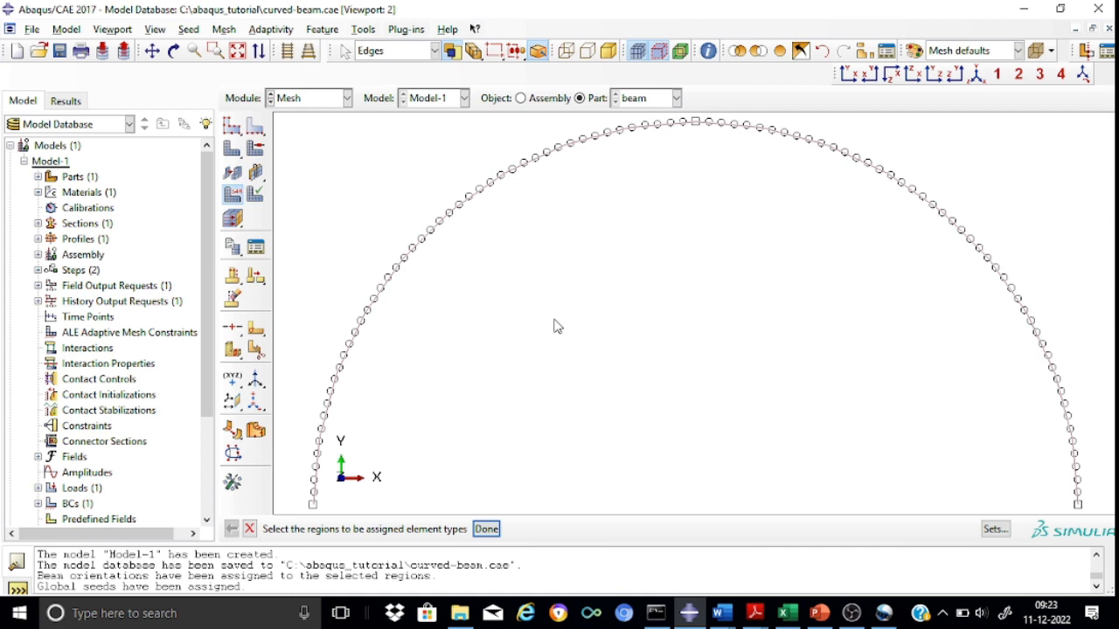
left_click(438, 231)
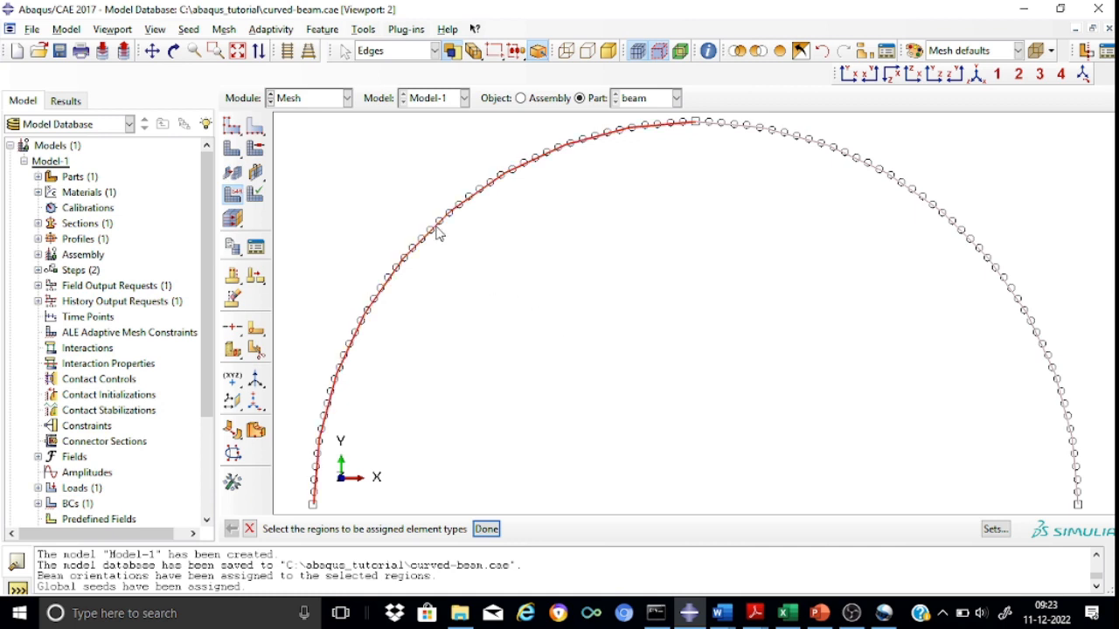
left_click(909, 193, "shift")
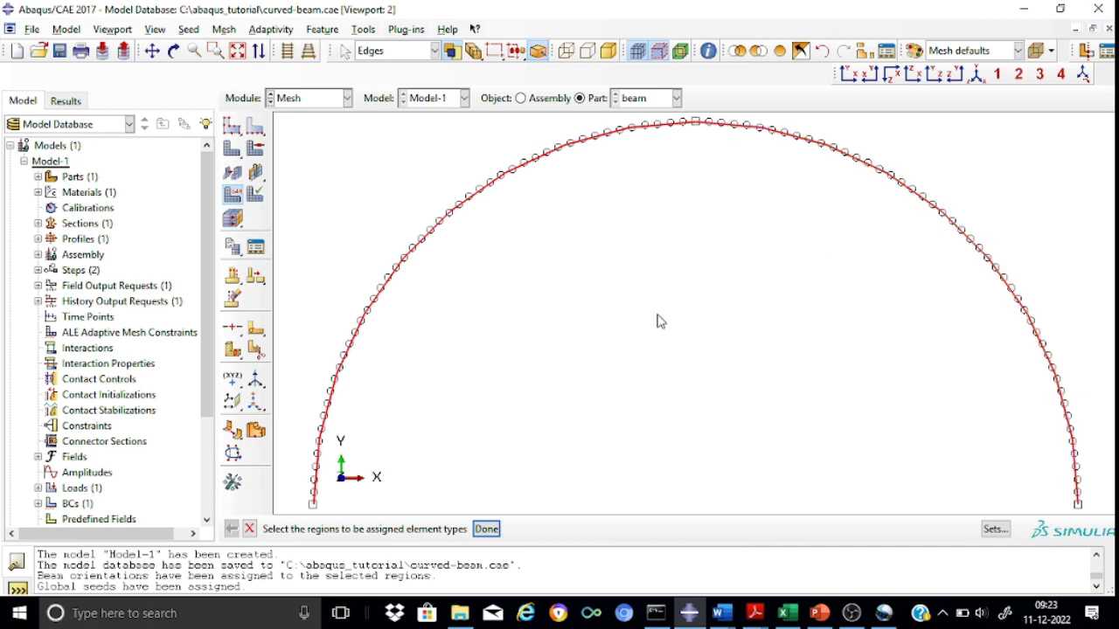
left_click(485, 528)
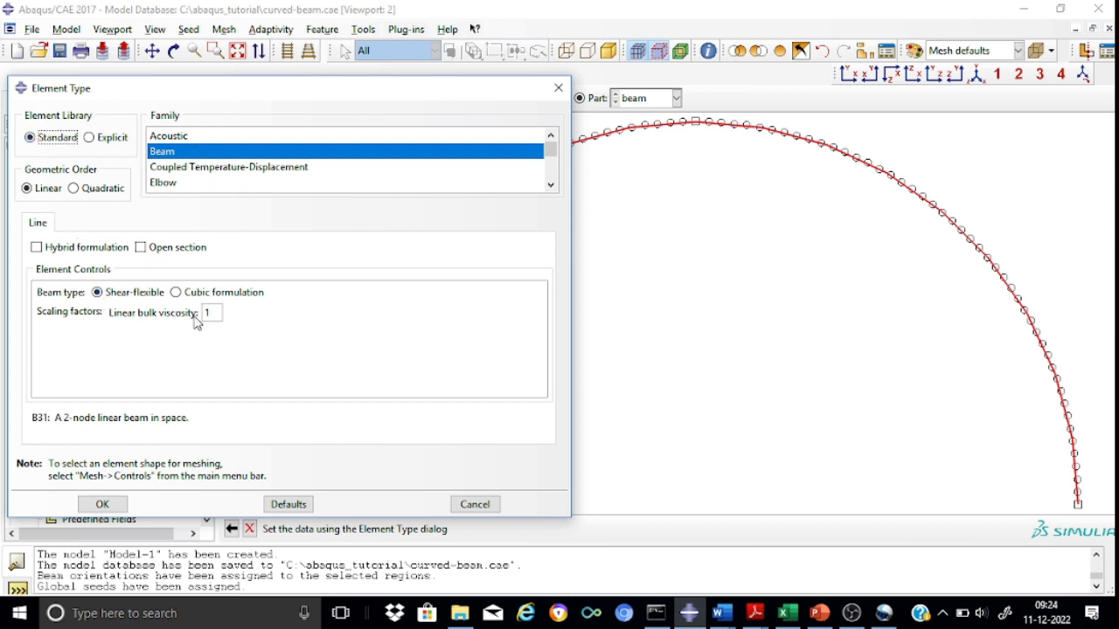
left_click(105, 505)
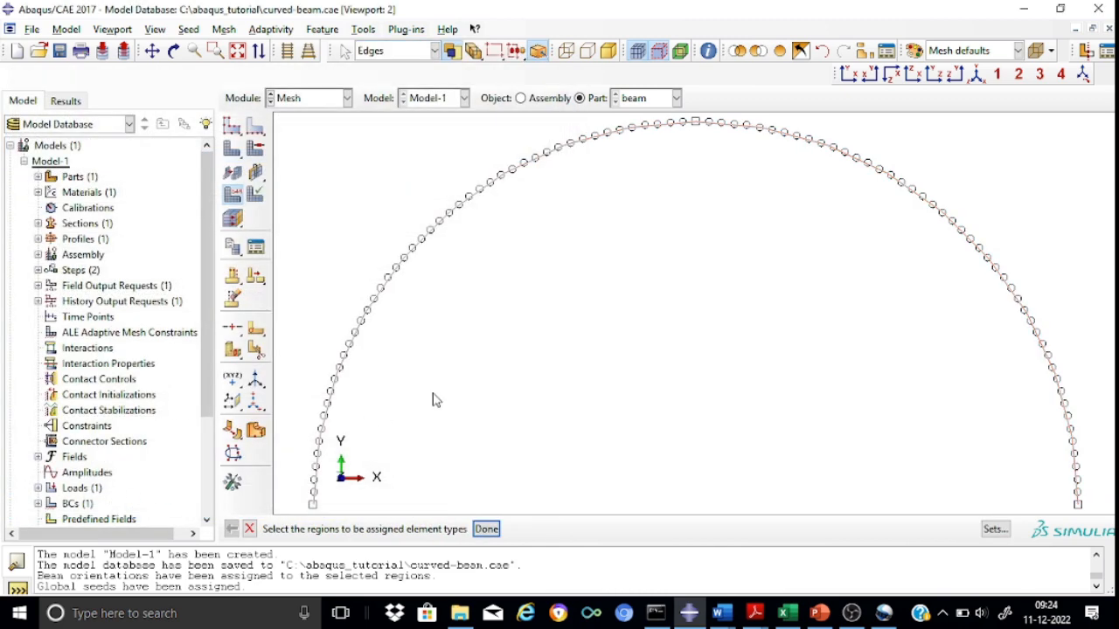
left_click(249, 530)
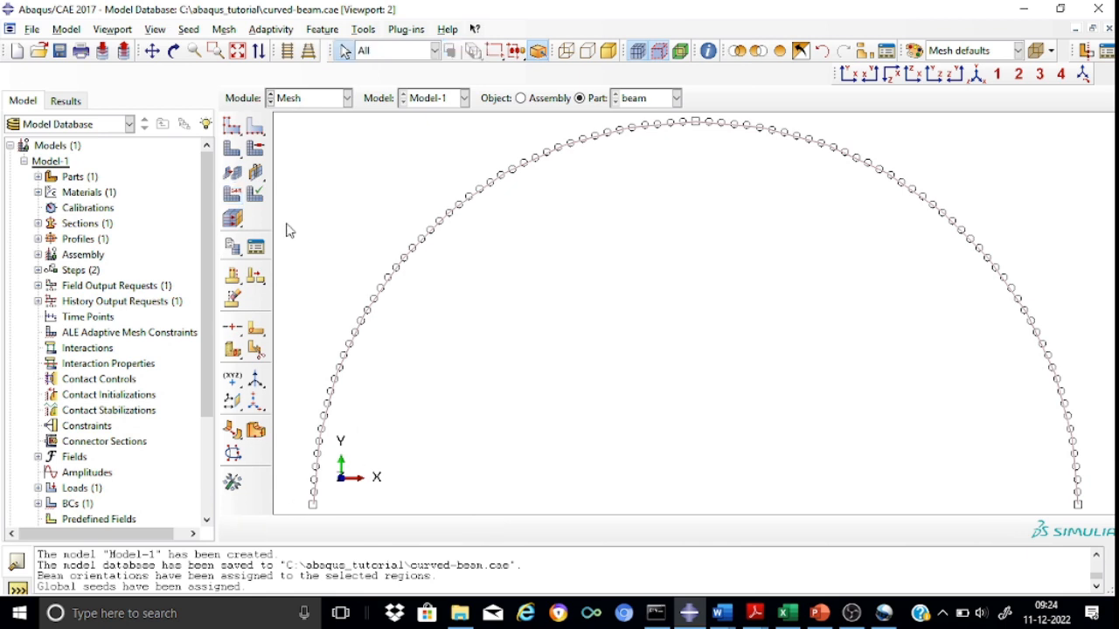
left_click(232, 149)
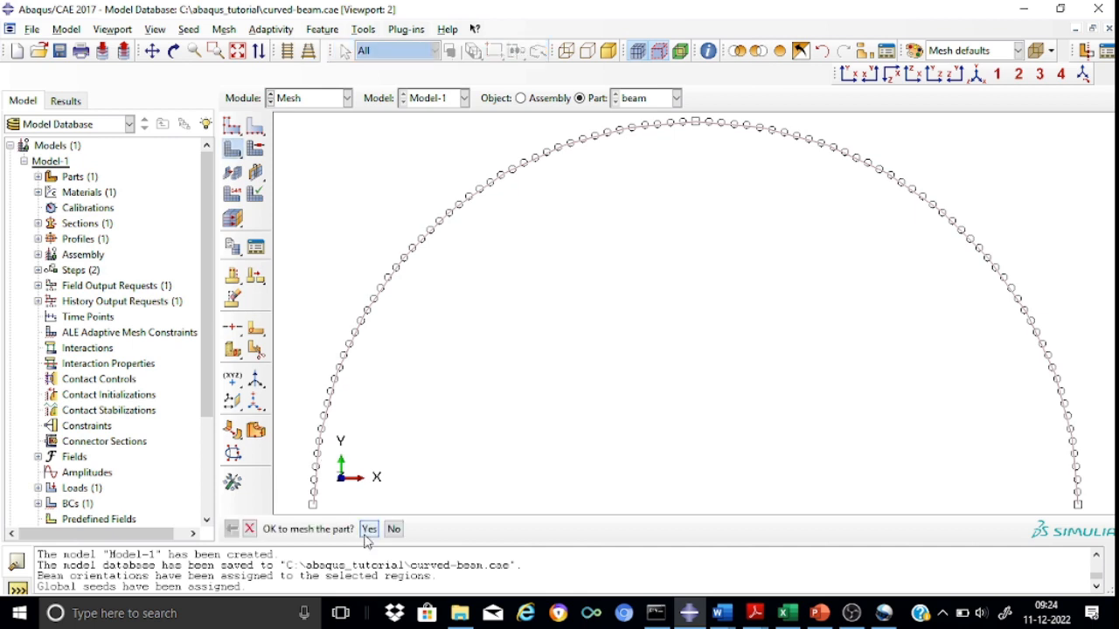
left_click(368, 530)
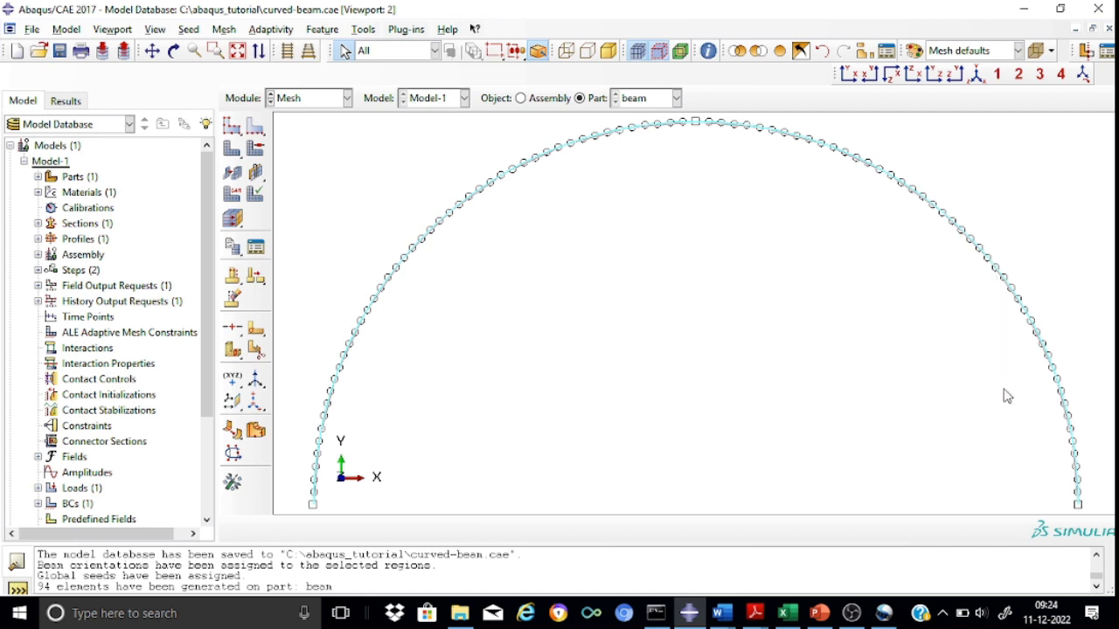
In the Job module, create a full-analysis job named Job-beam from Model-1 with the default submission settings.
left_click(347, 99)
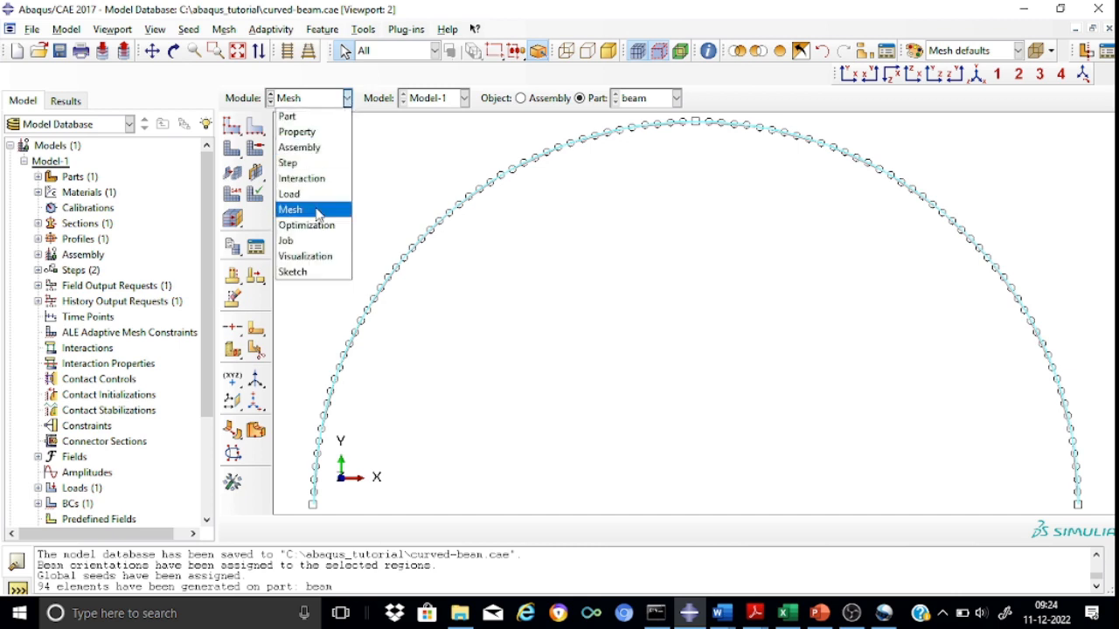
left_click(303, 240)
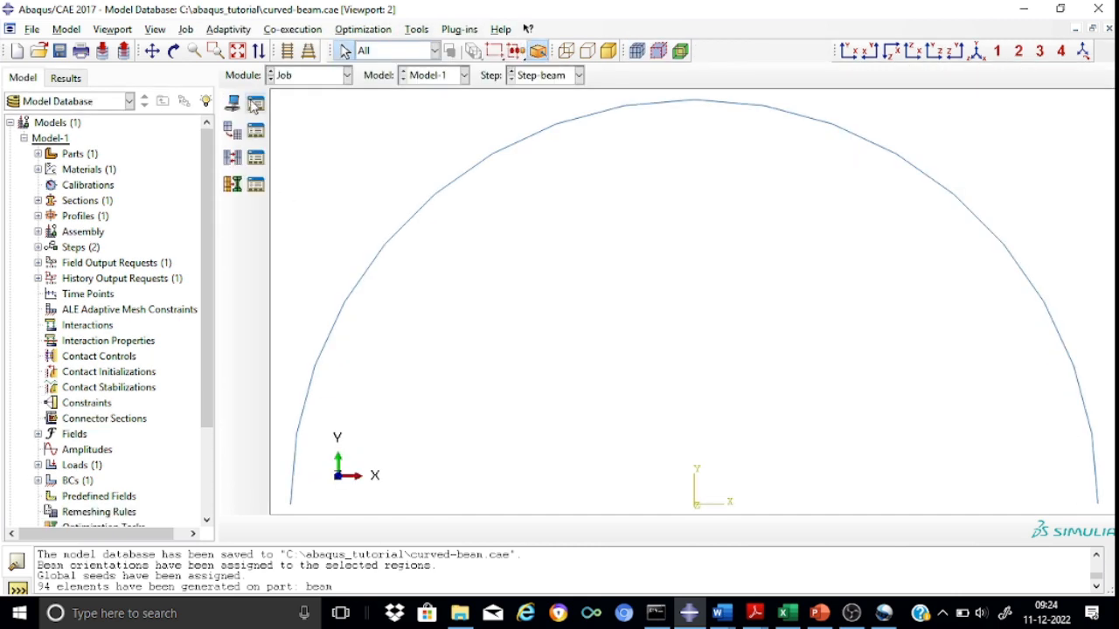
left_click(254, 104)
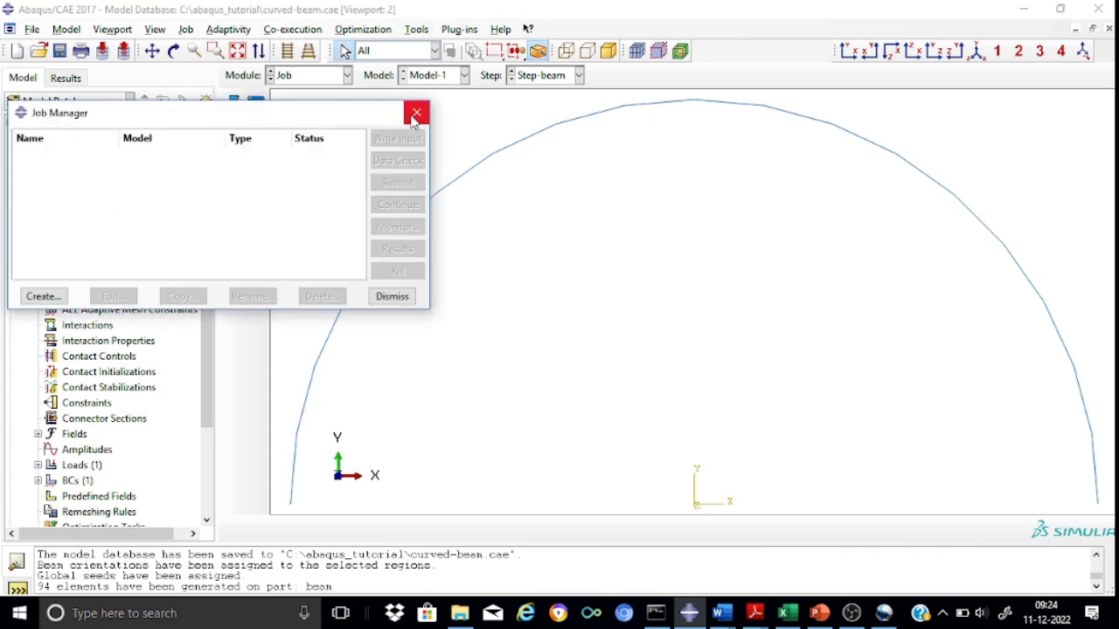
left_click(416, 115)
left_click(233, 104)
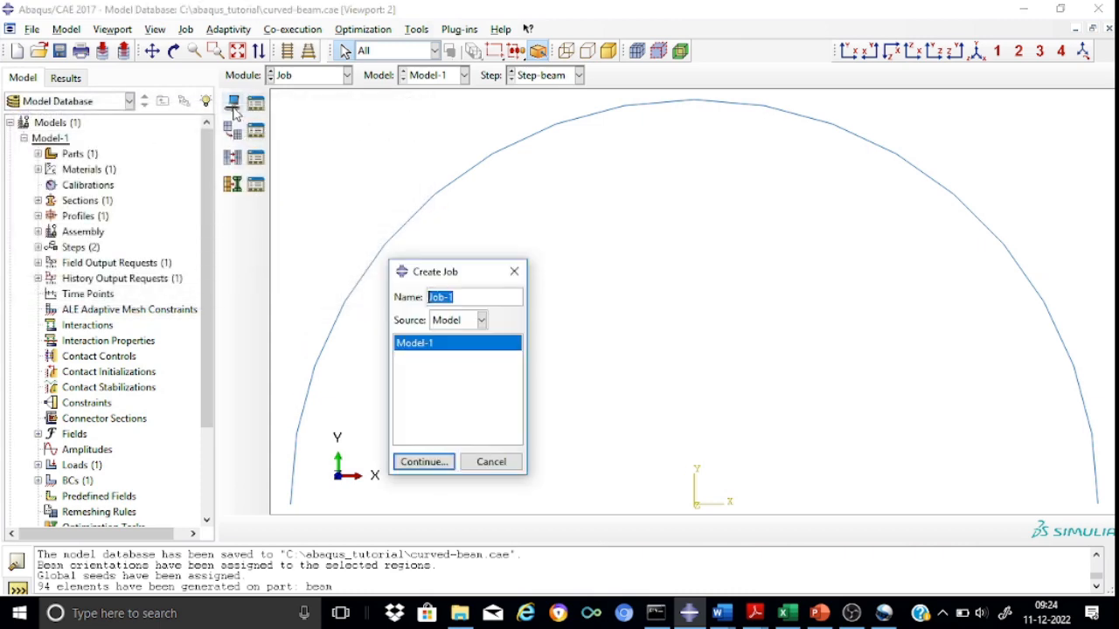
left_click(464, 296)
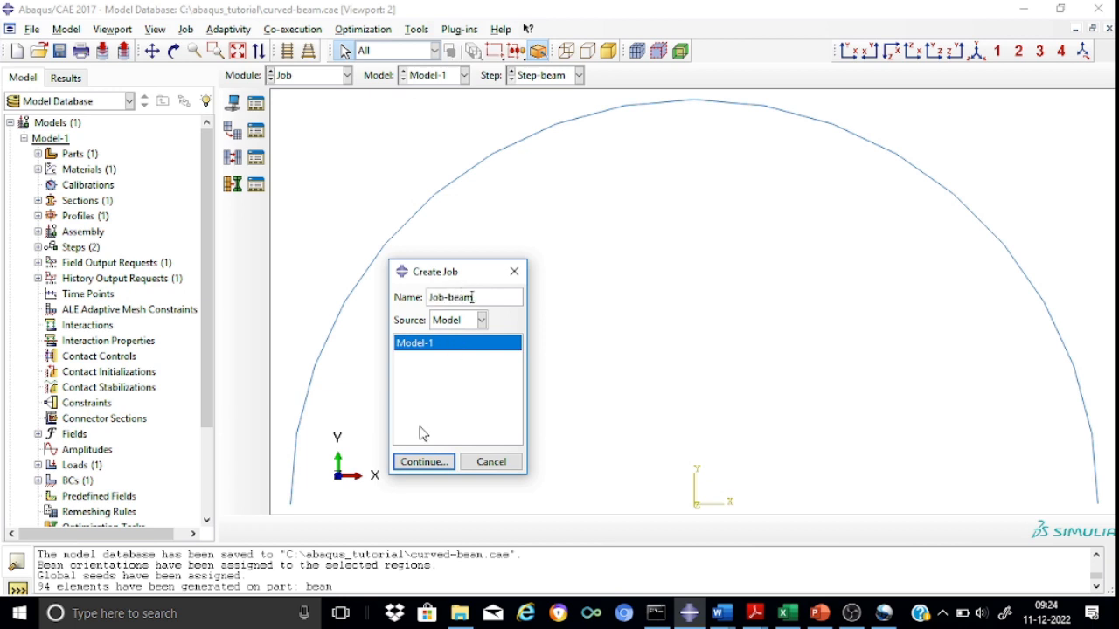
left_click(421, 460)
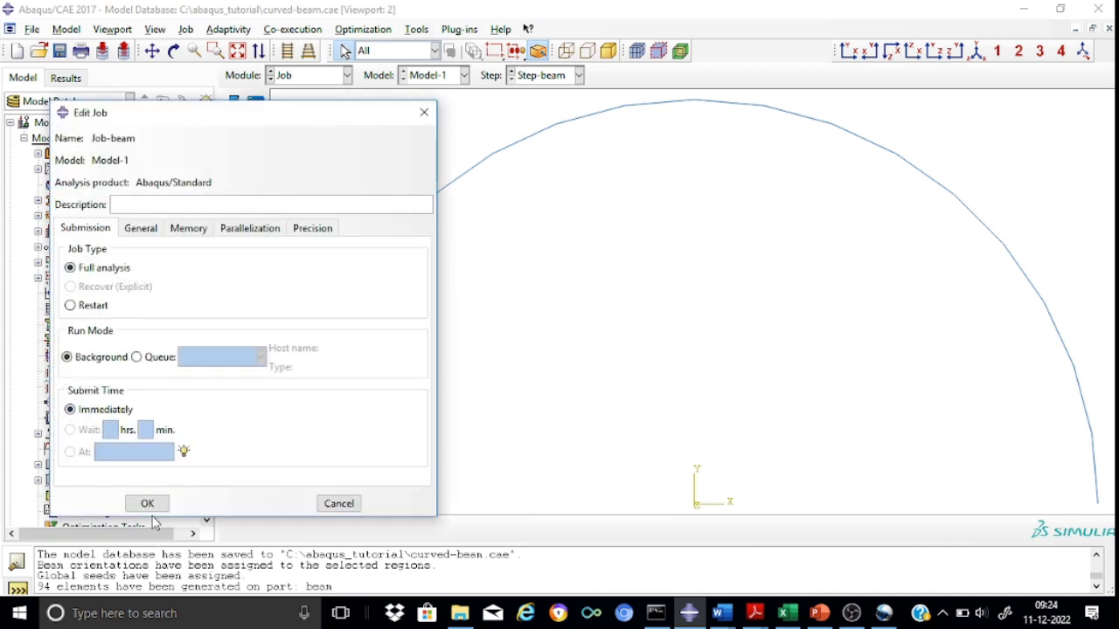
left_click(147, 504)
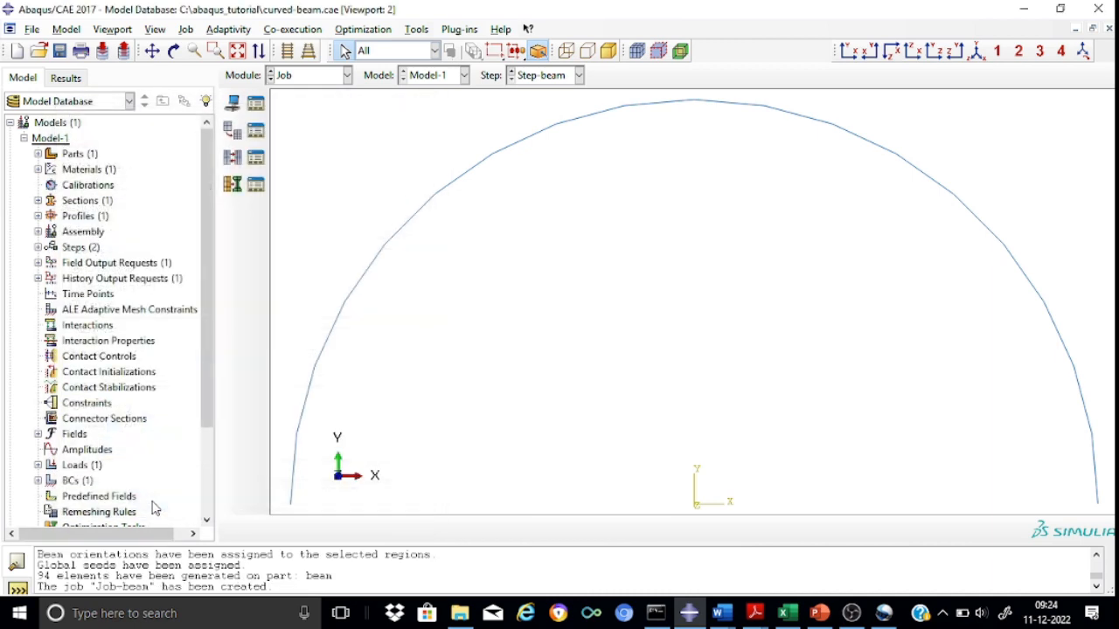
Submit Job-beam for analysis and monitor the run until it finishes.
left_click(255, 105)
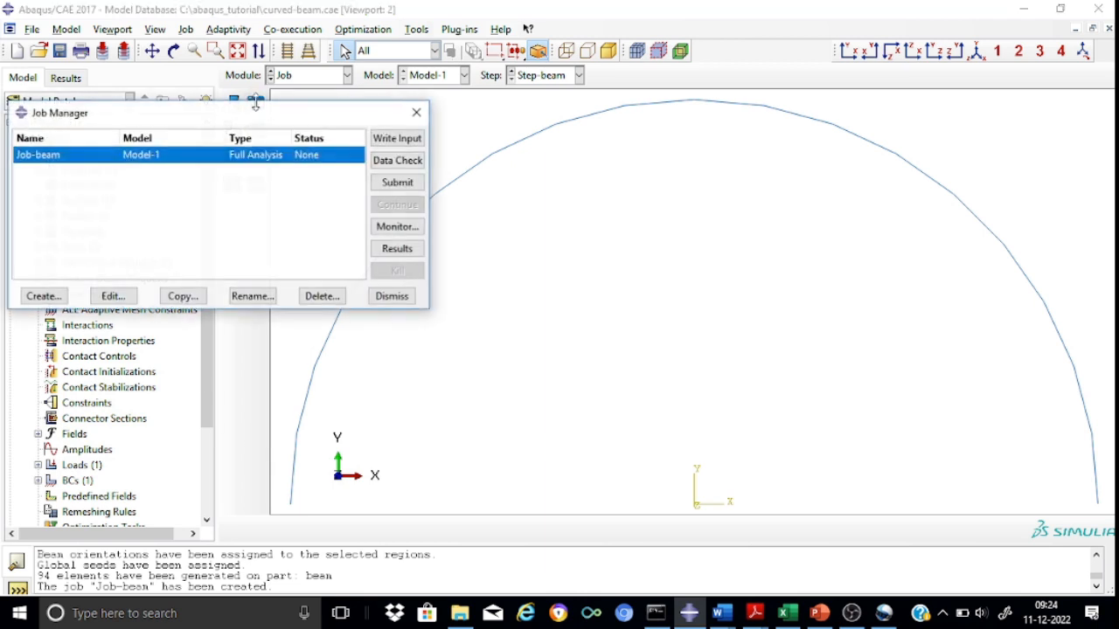
left_click(411, 183)
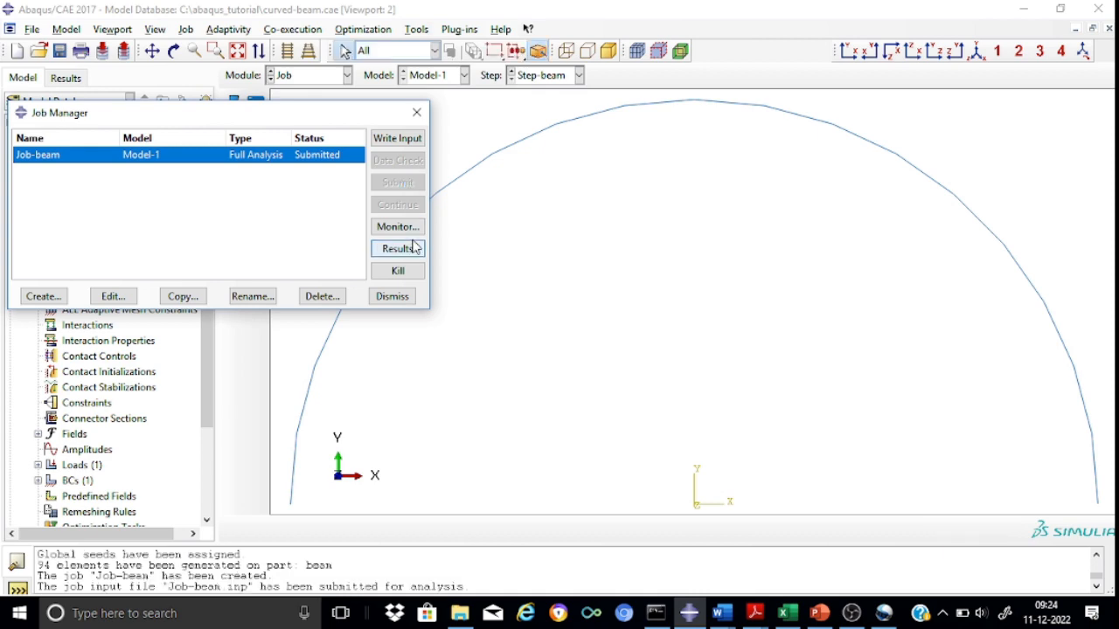
left_click(411, 227)
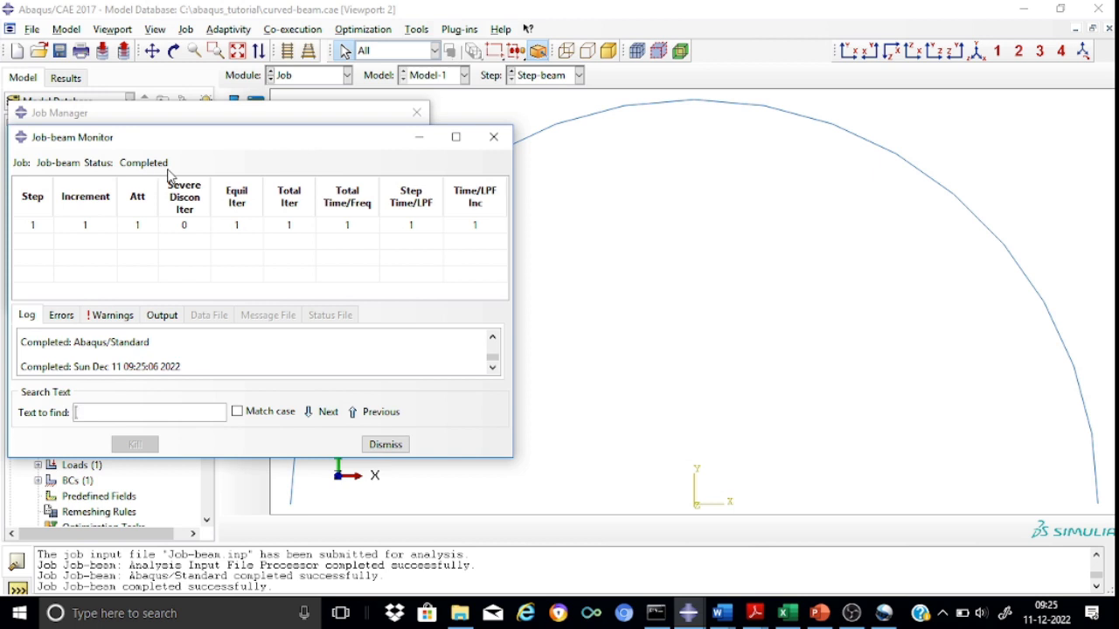
left_click(494, 138)
left_click(417, 112)
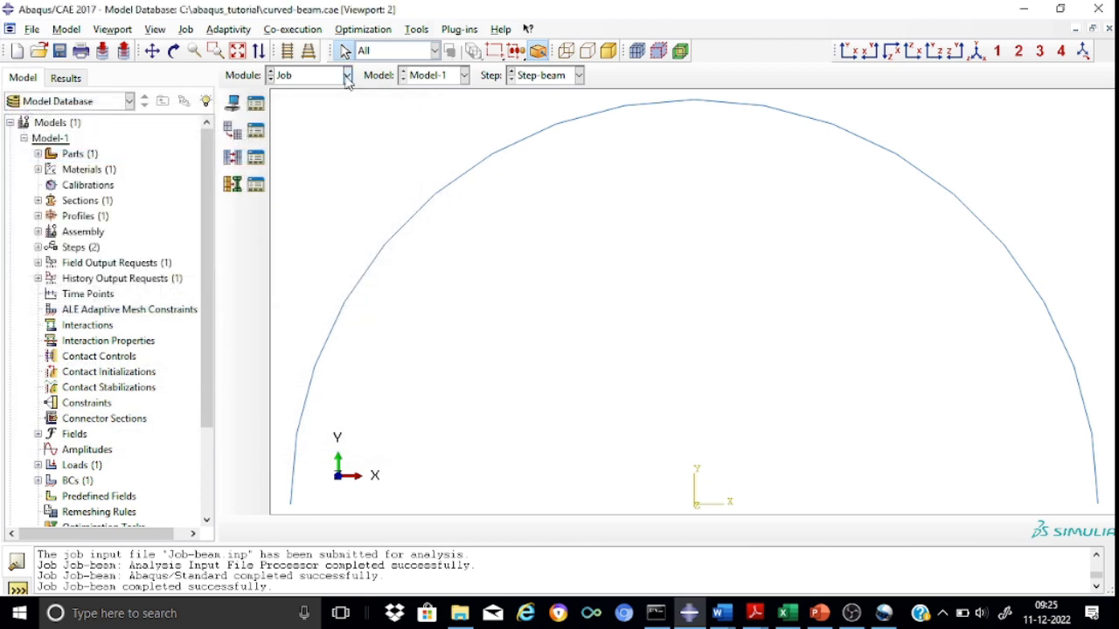
In the Visualization module, examine the NFORCSO1 and NFORCSO2 contours along the curved beam.
left_click(347, 76)
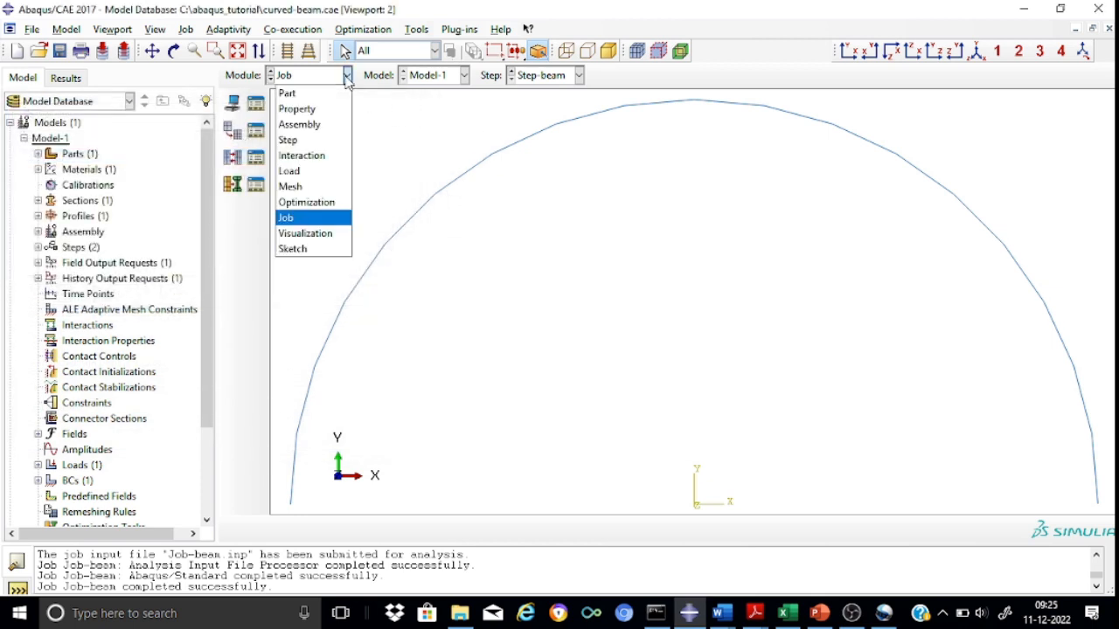
left_click(308, 234)
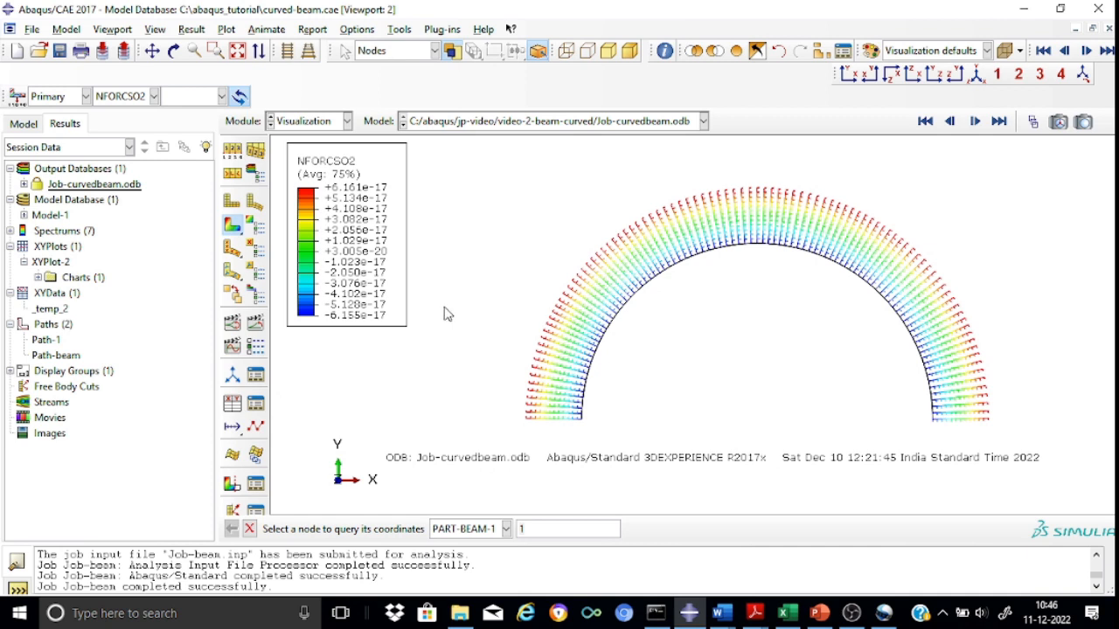
left_click(156, 96)
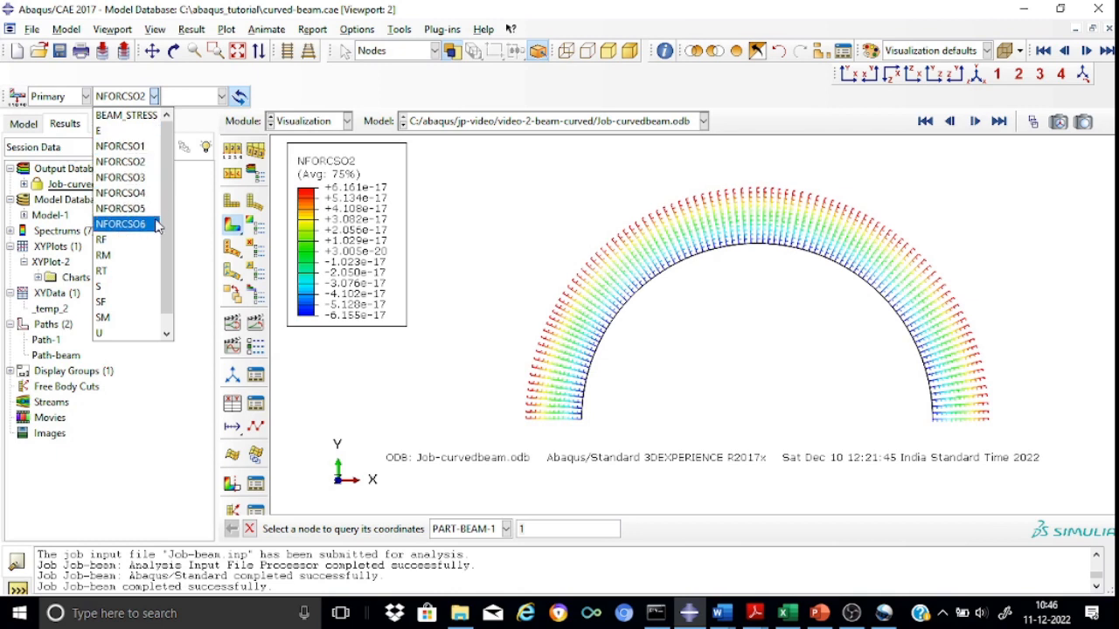
left_click(142, 147)
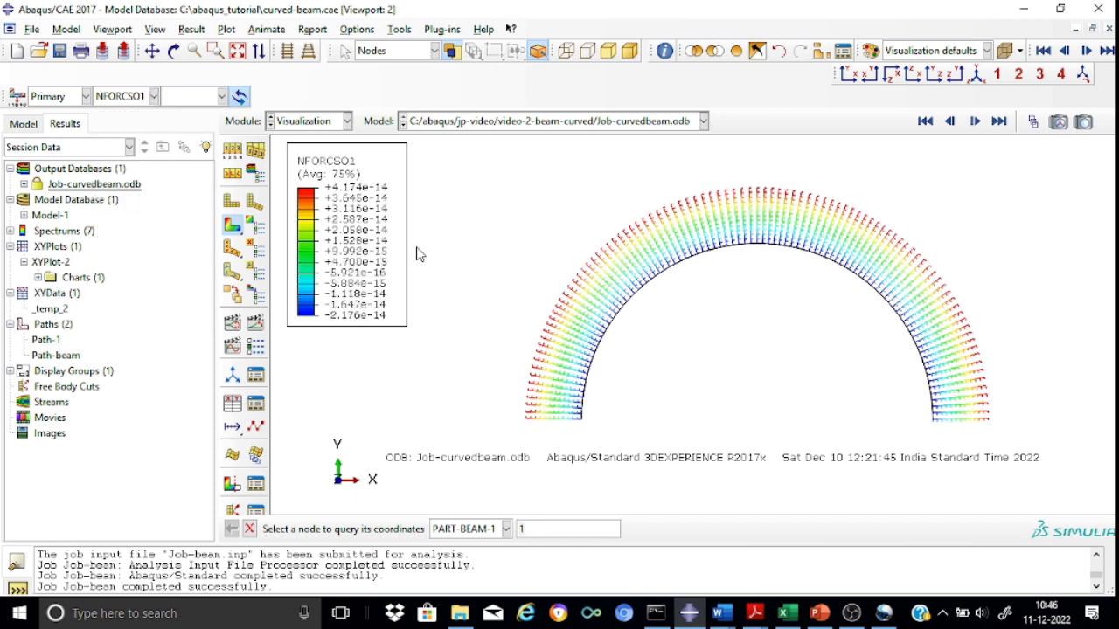
left_click(154, 96)
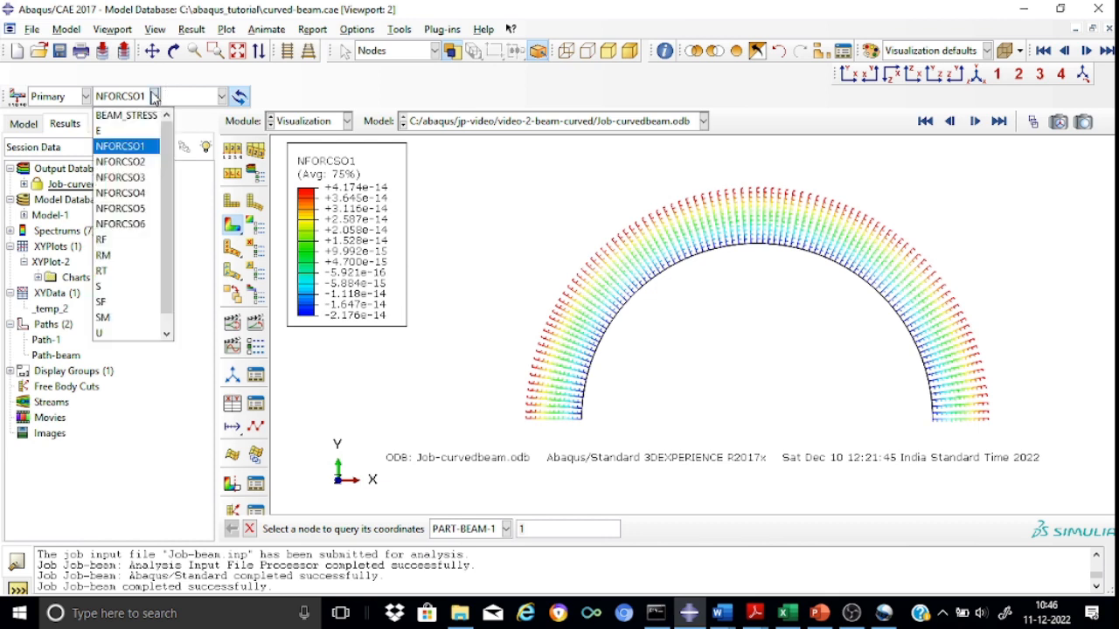
left_click(138, 164)
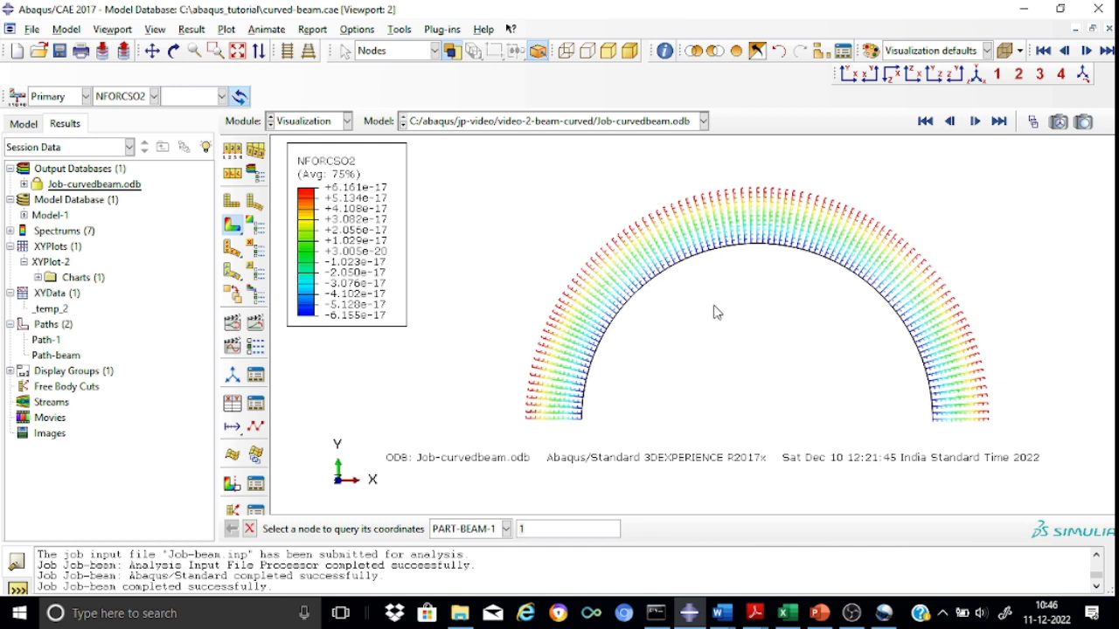
Plot the NFORCSO3 contour along the curved beam.
left_click(154, 96)
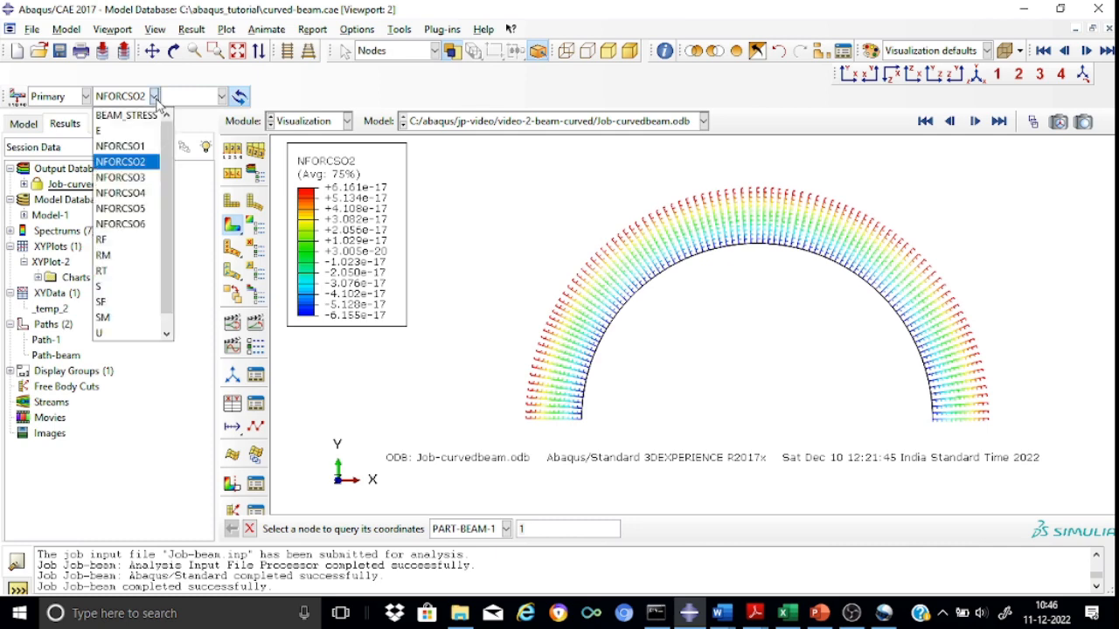
left_click(145, 178)
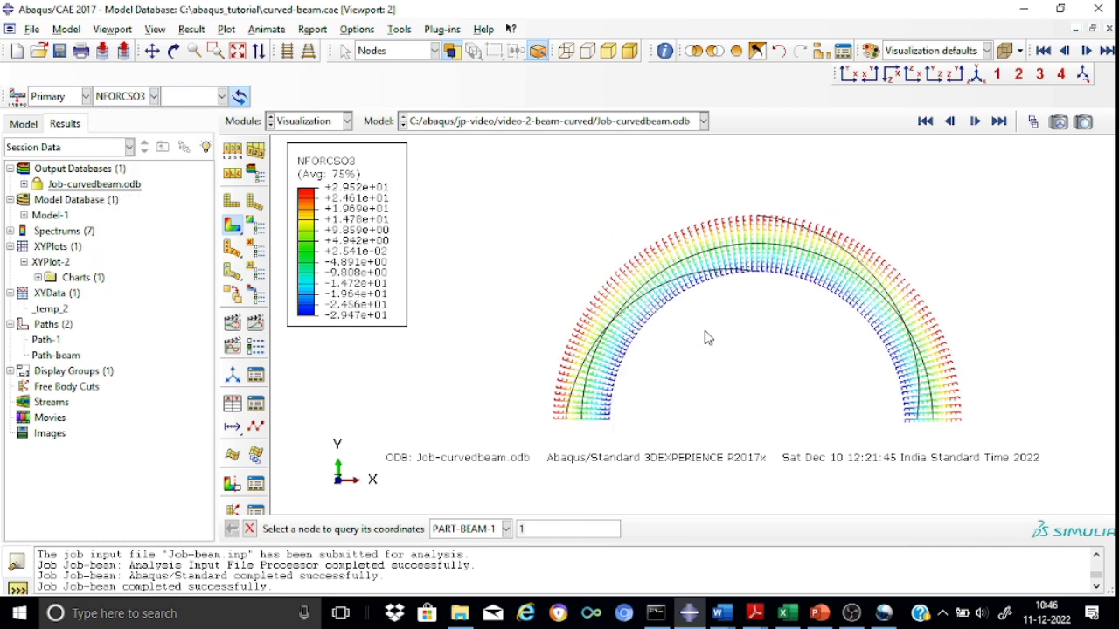
scroll(708, 339, "down", 3)
scroll(708, 338, "up", 5)
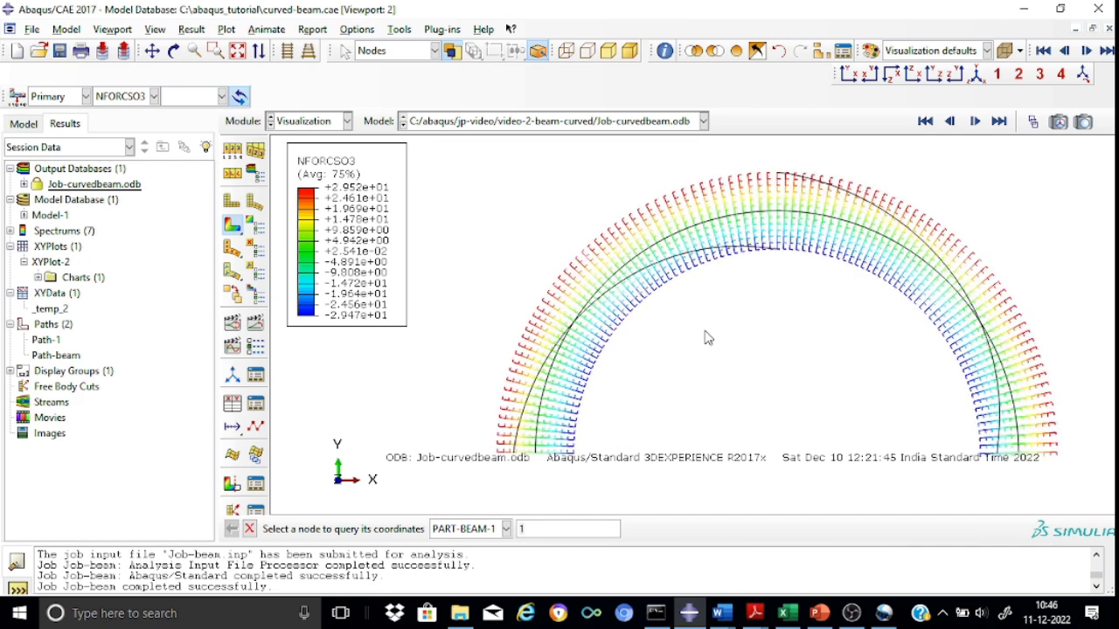
left_click(153, 51)
left_click_drag(642, 312, 642, 303)
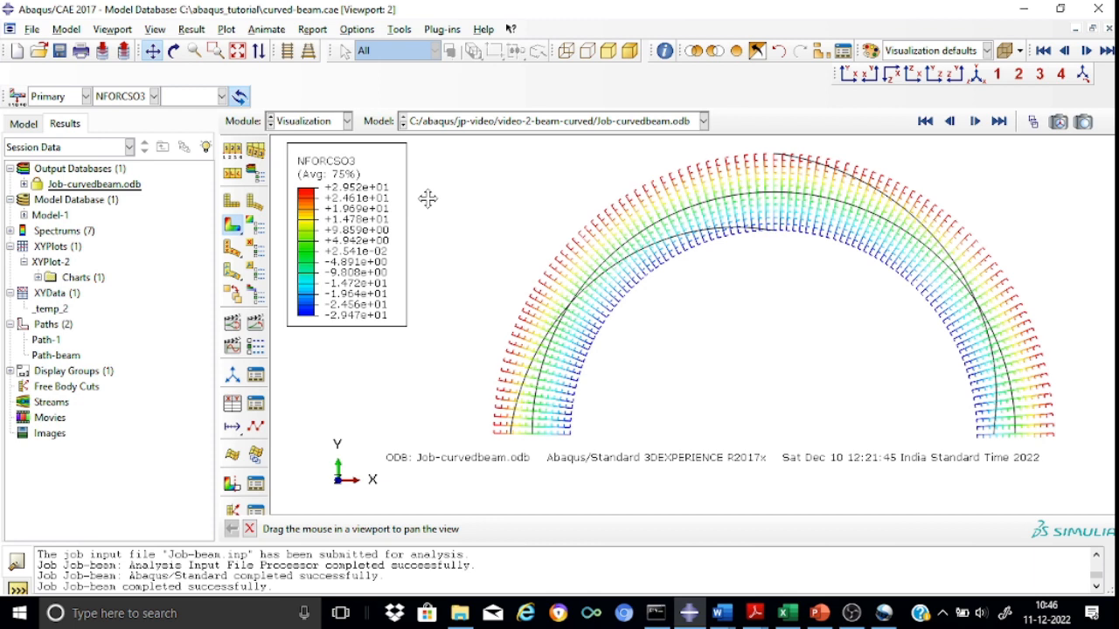
left_click(154, 58)
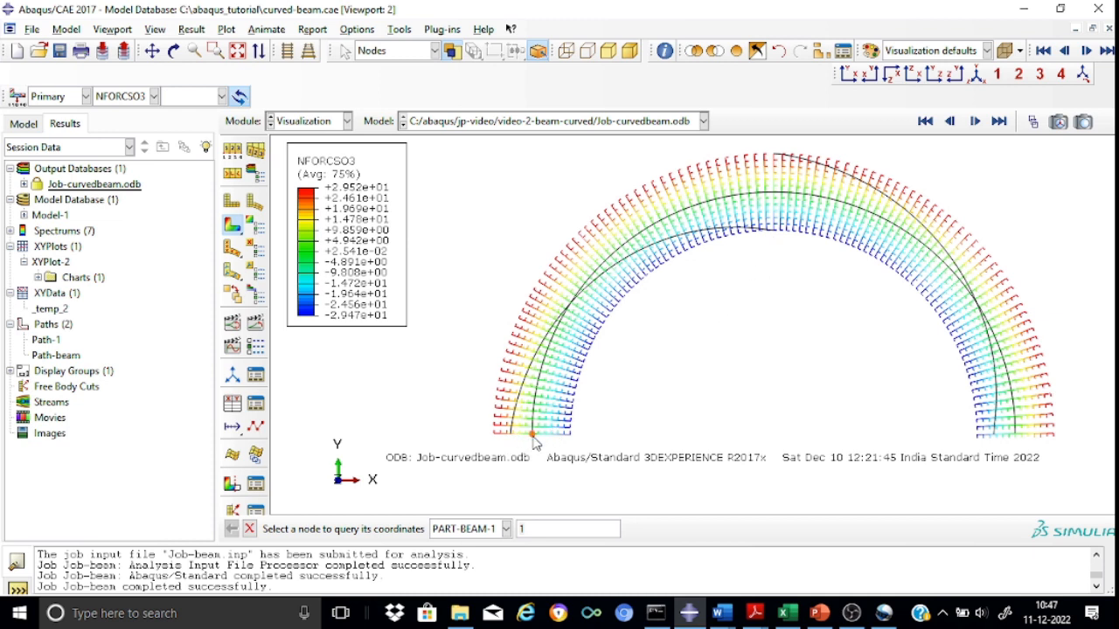
Probe the NFORCSO3 nodal values at both supports, at the crown and at nodes along each side of the curved beam.
left_click(1015, 435)
left_click(393, 31)
left_click(404, 46)
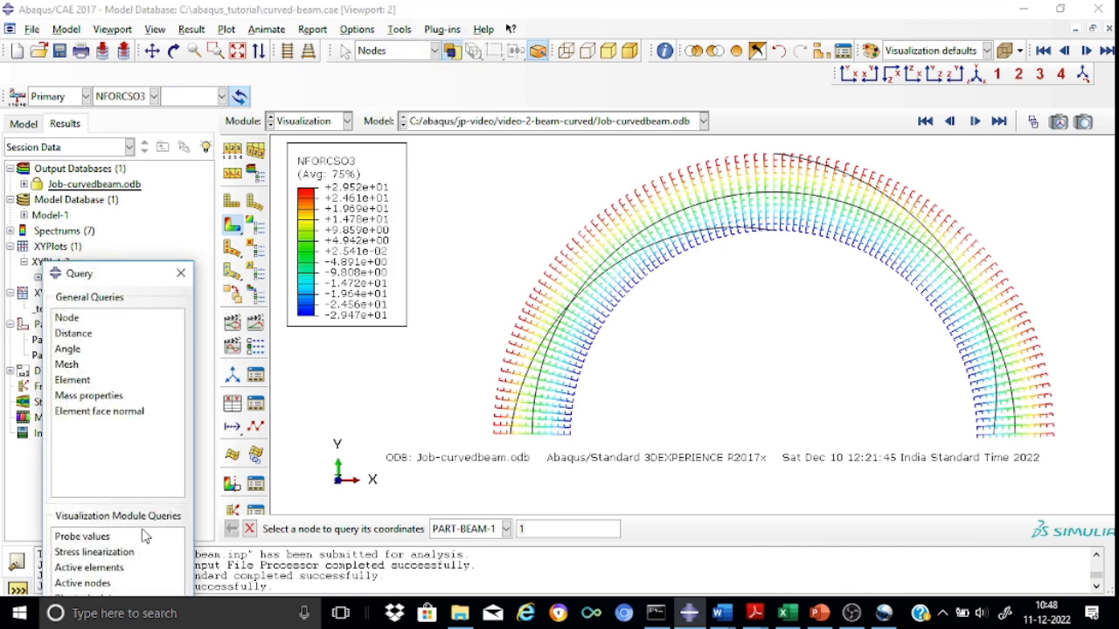
left_click(82, 537)
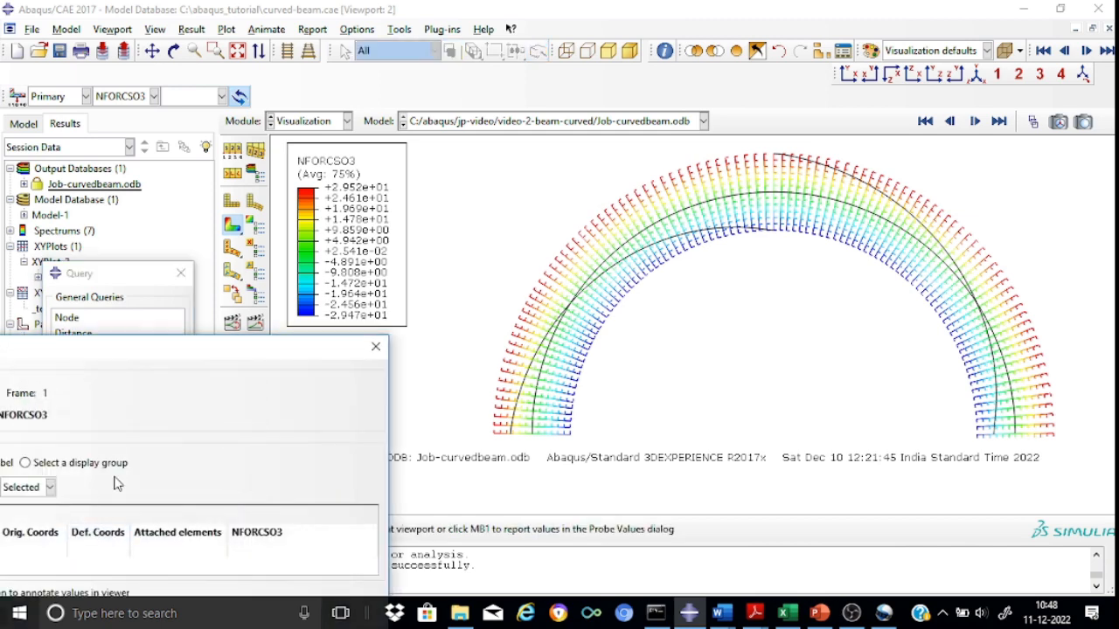
left_click_drag(171, 364, 212, 323)
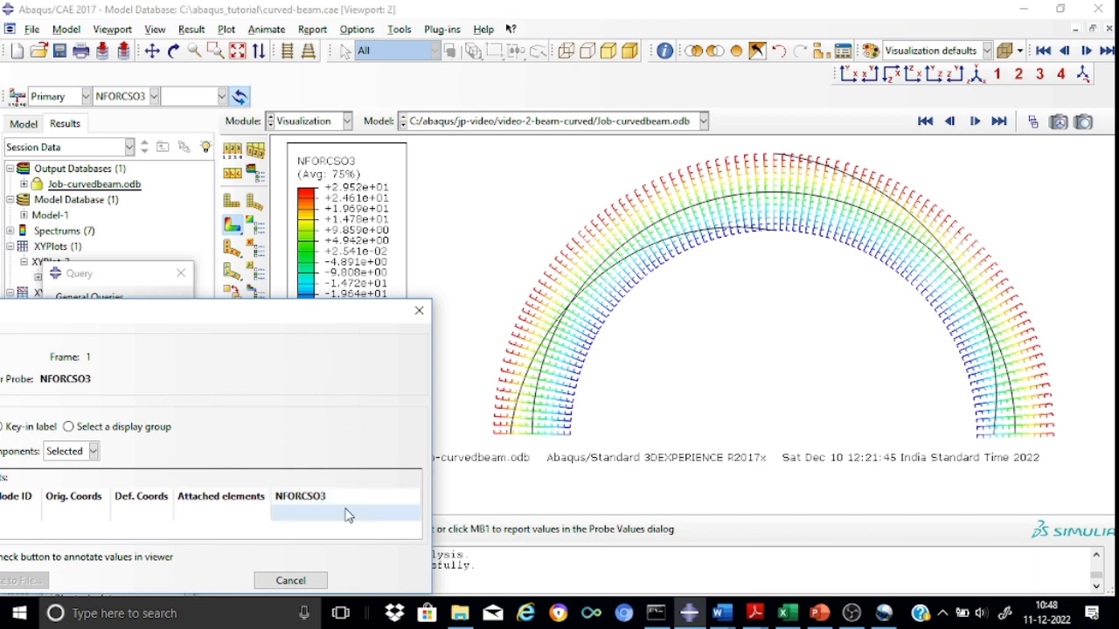
mouse_move(535, 435)
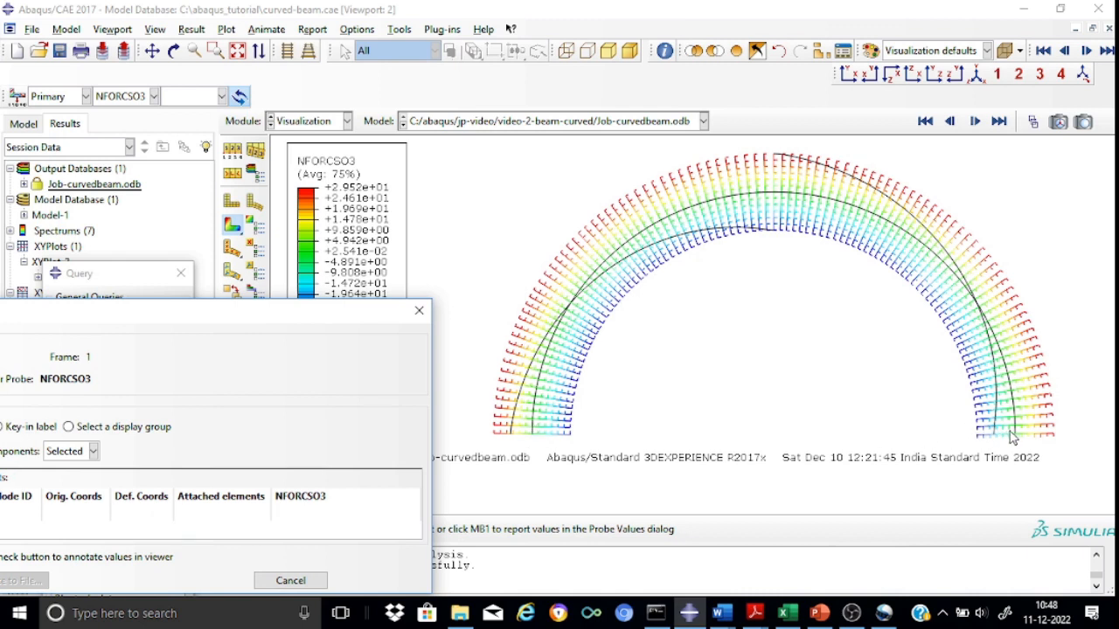
mouse_move(1017, 439)
mouse_move(774, 194)
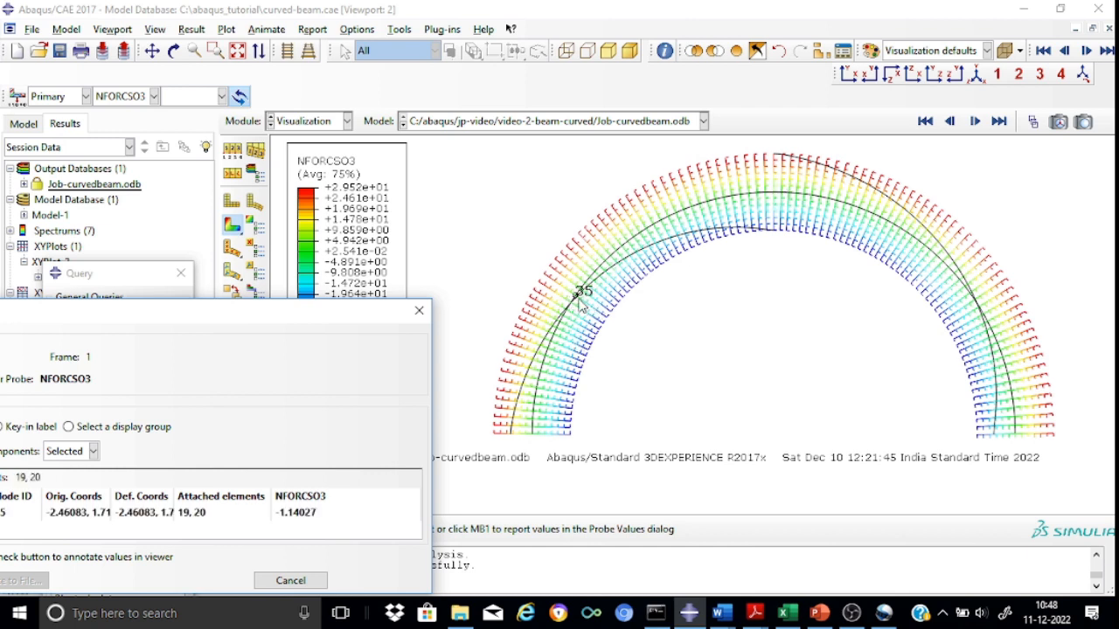
mouse_move(977, 298)
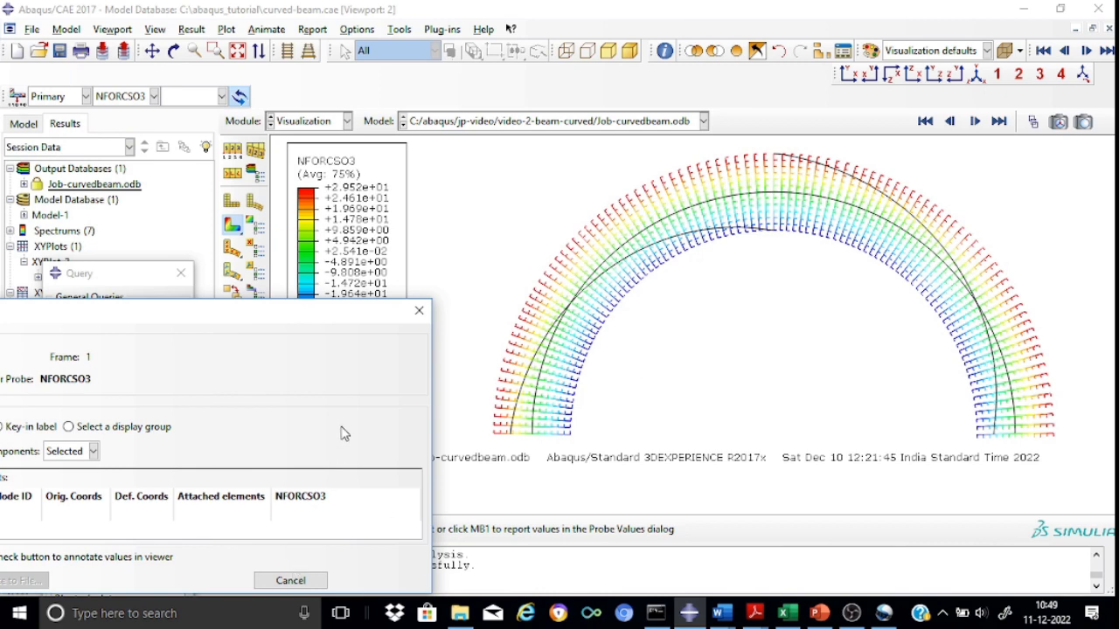
left_click(423, 308)
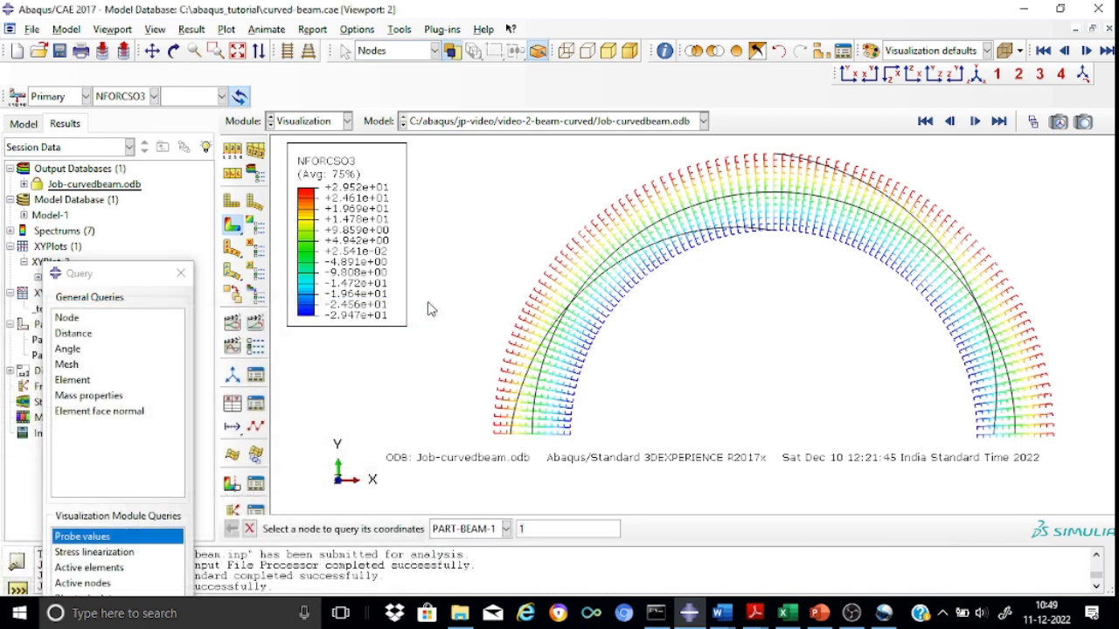
Plot the NFORCSO4 and NFORCSO5 contours along the curved beam.
left_click(154, 97)
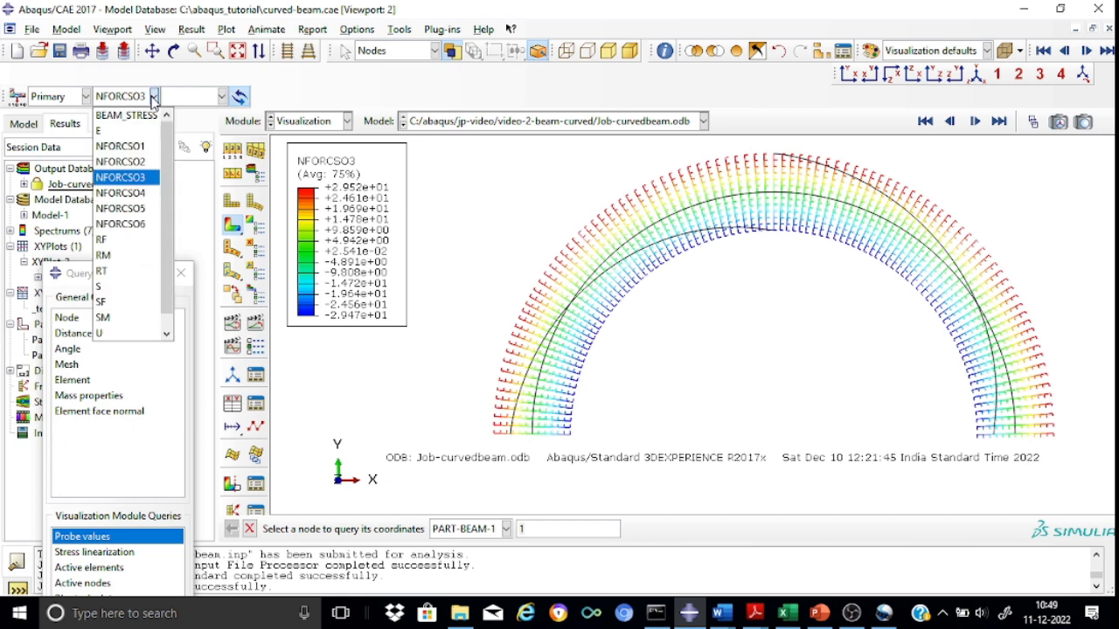
left_click(138, 194)
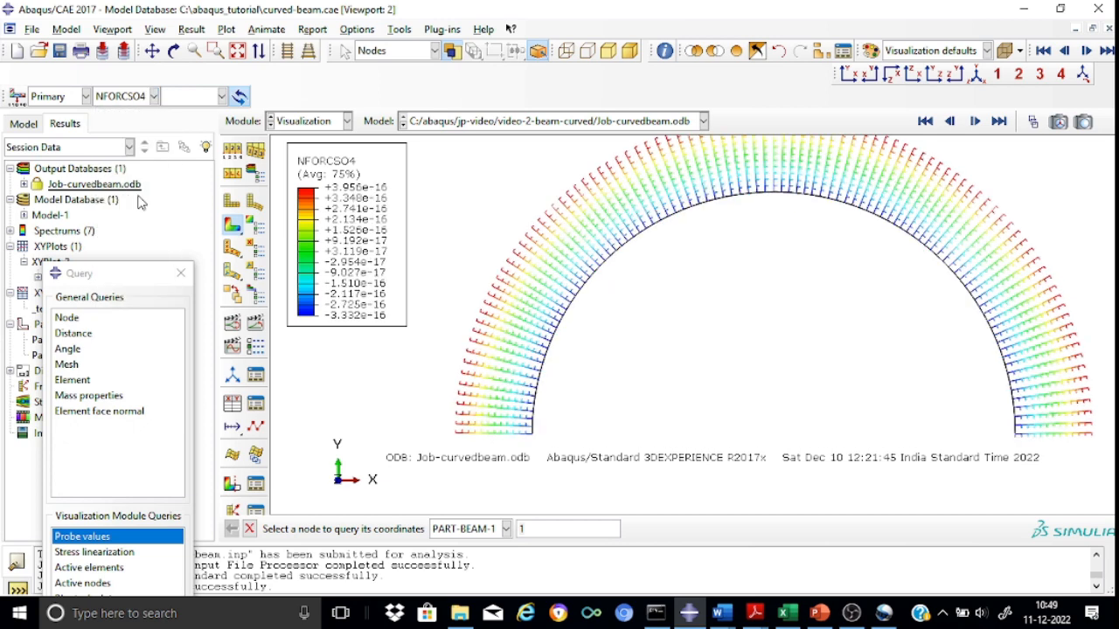
left_click(154, 97)
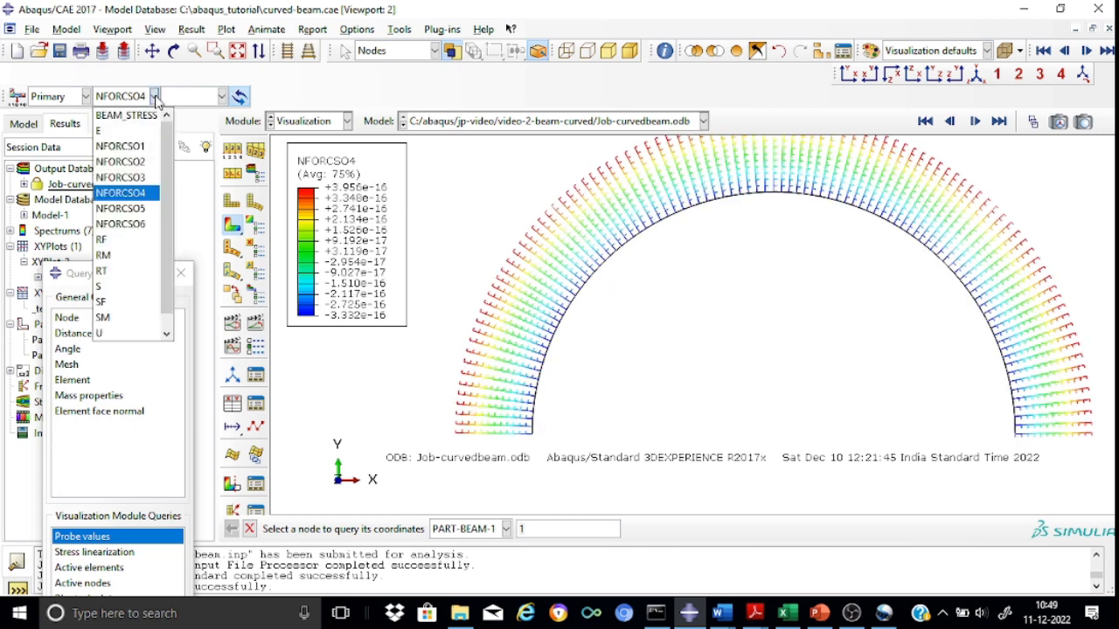
left_click(140, 209)
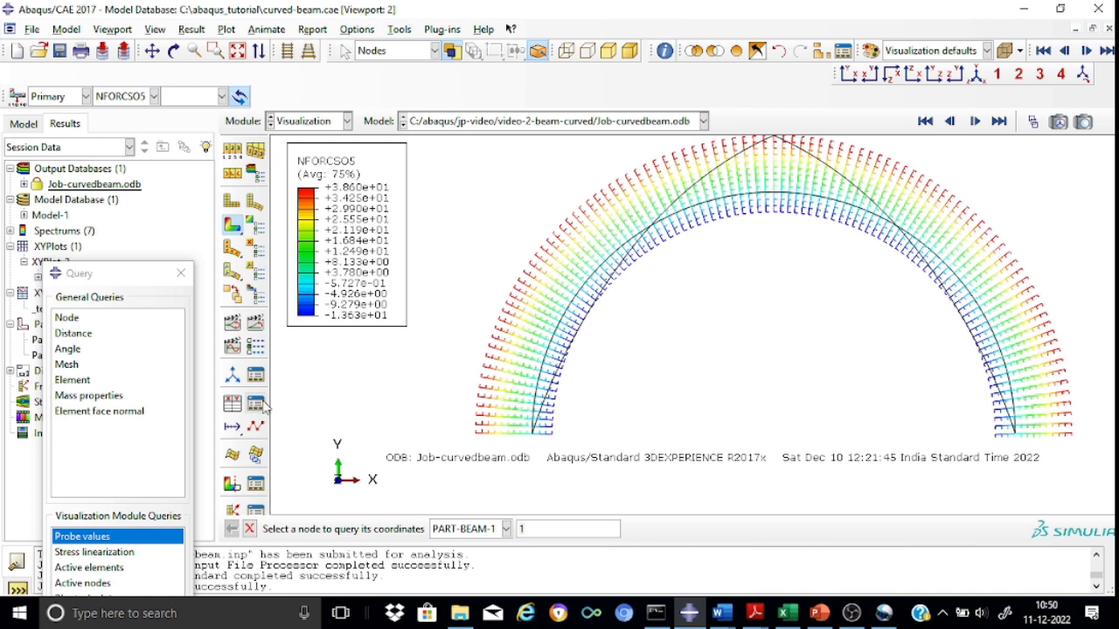
Probe the NFORCSO5 nodal values at the beam's left support, at its crown and around node 33.
left_click(114, 538)
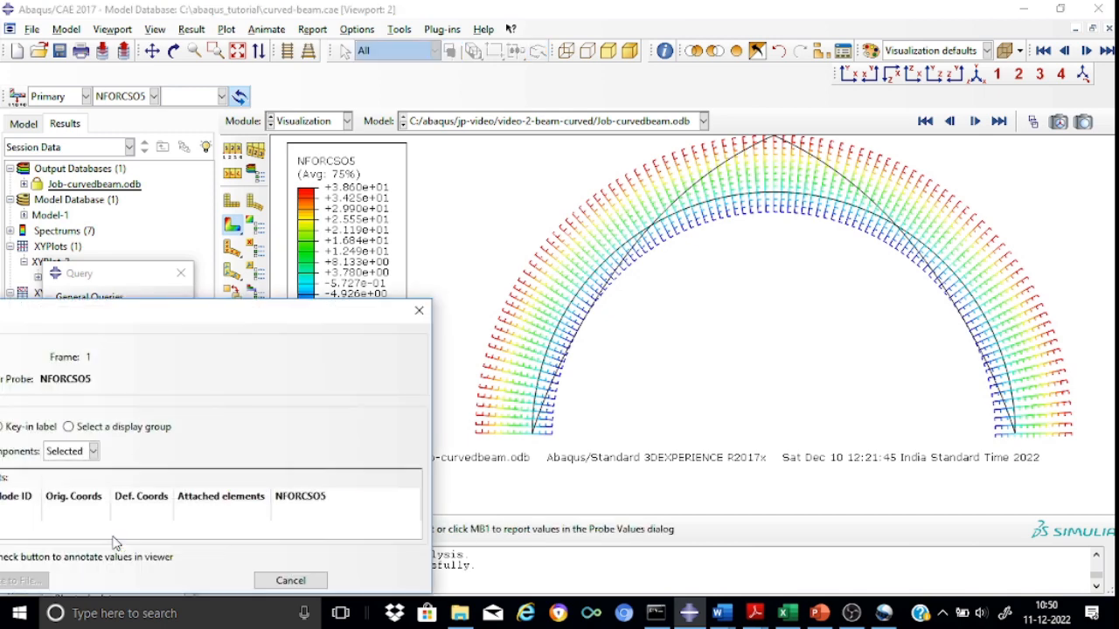
left_click_drag(223, 278, 301, 233)
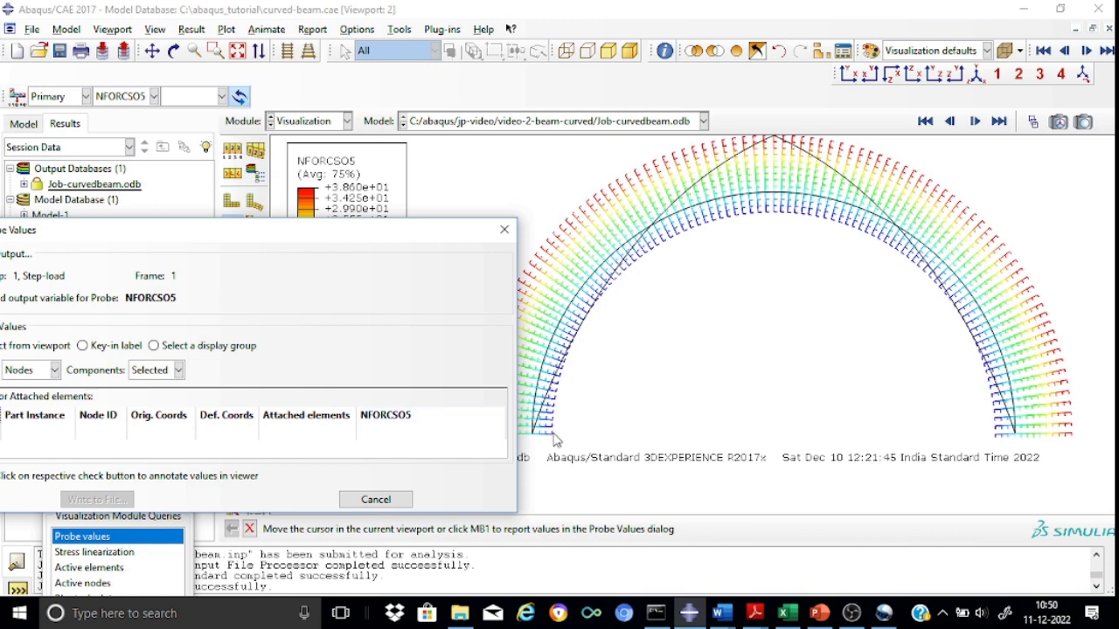
mouse_move(535, 436)
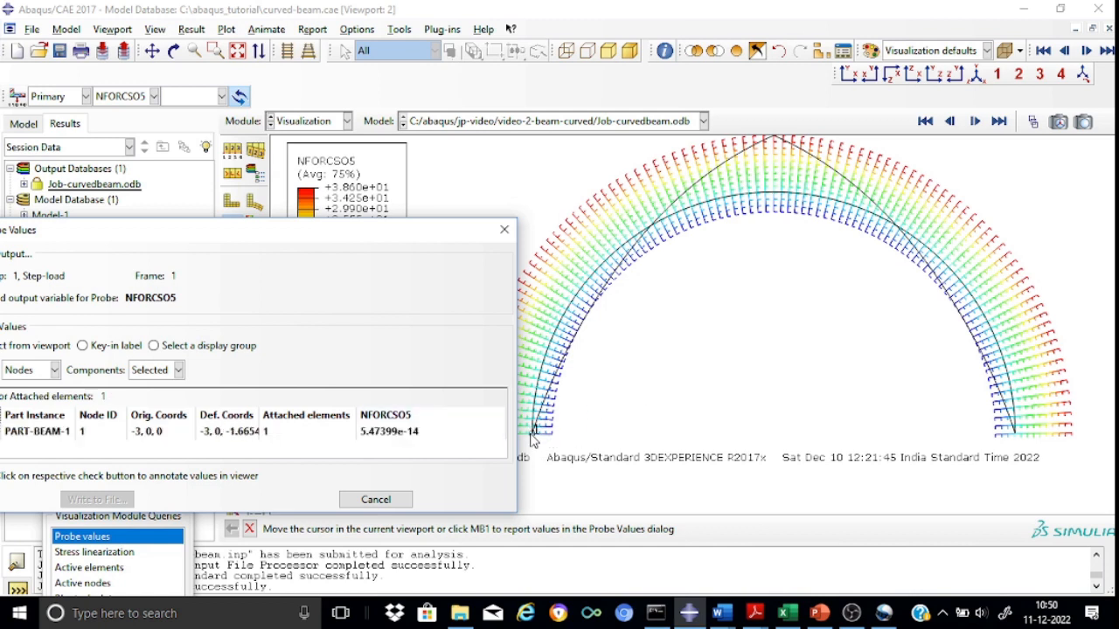
mouse_move(782, 197)
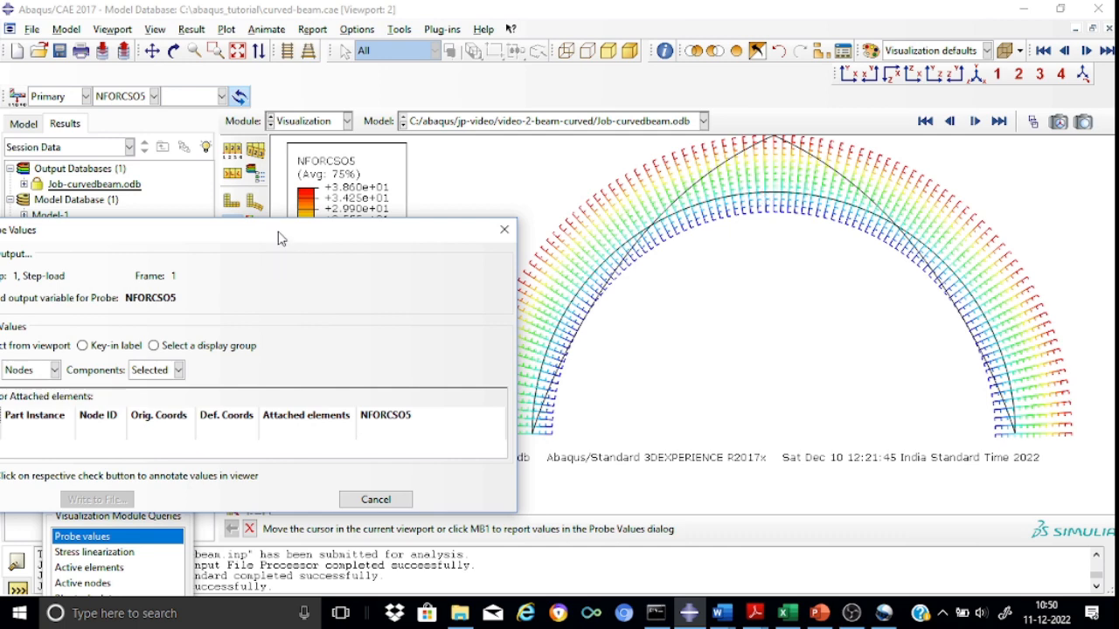
left_click_drag(278, 238, 279, 390)
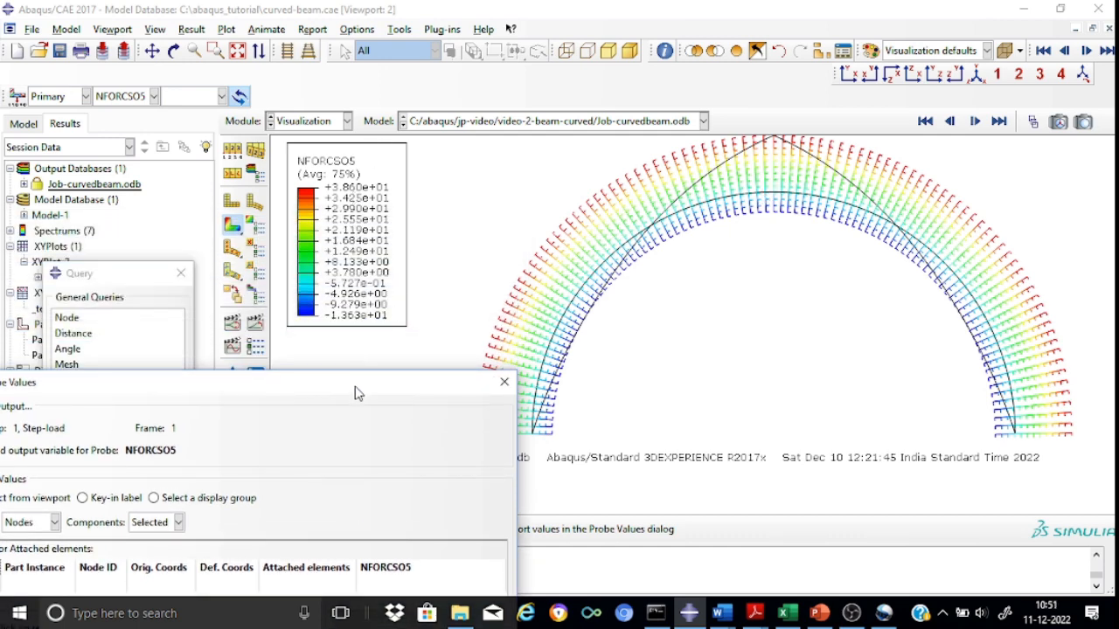
left_click_drag(355, 392, 357, 292)
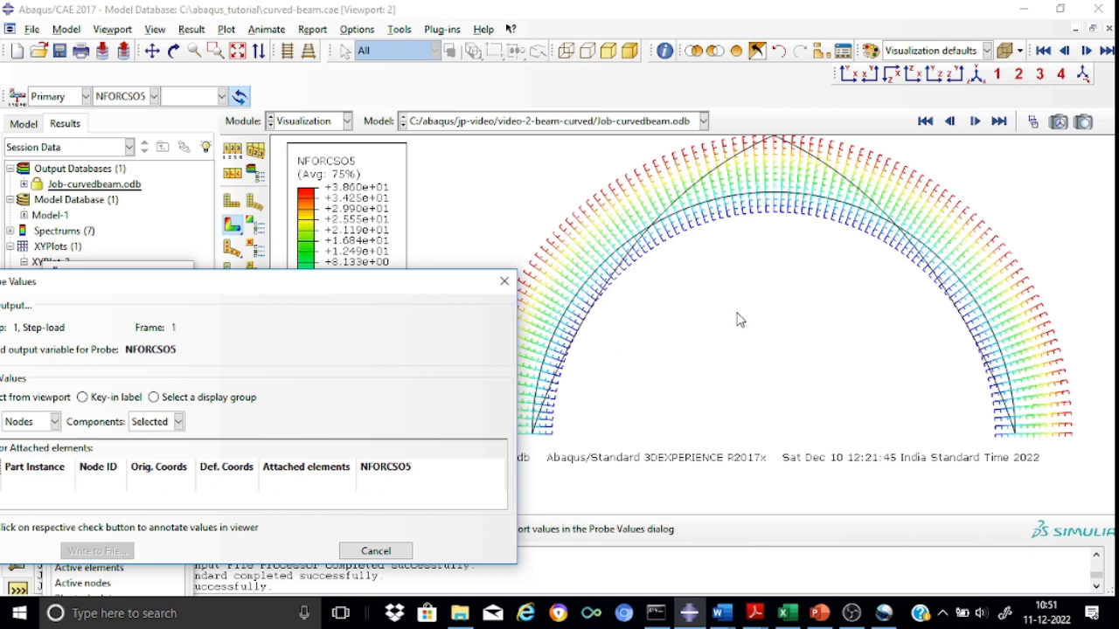
mouse_move(557, 329)
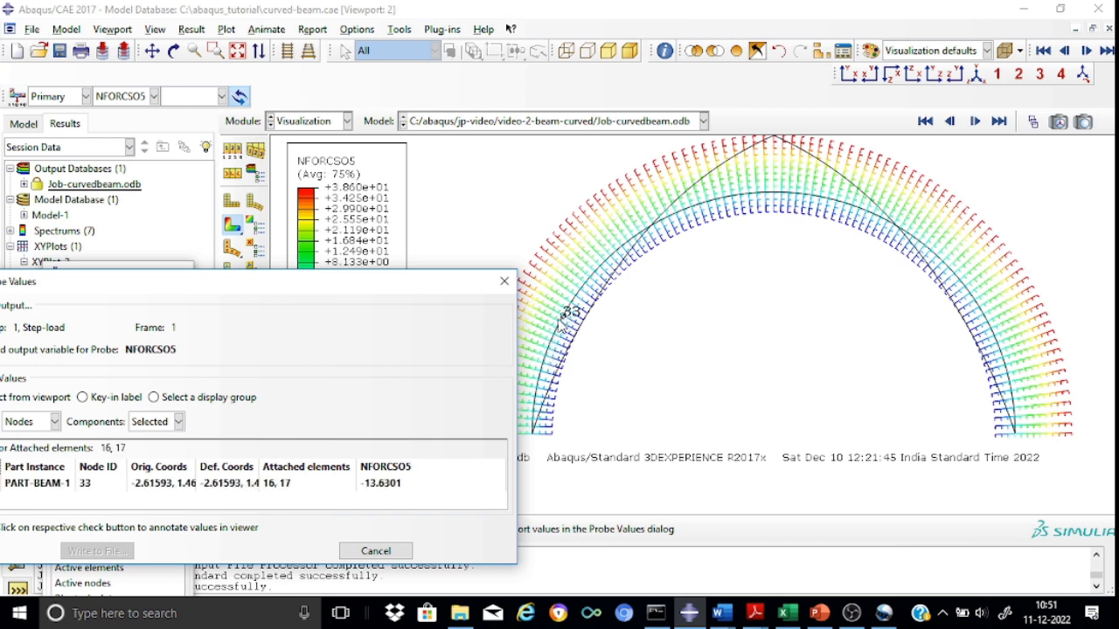
mouse_move(568, 308)
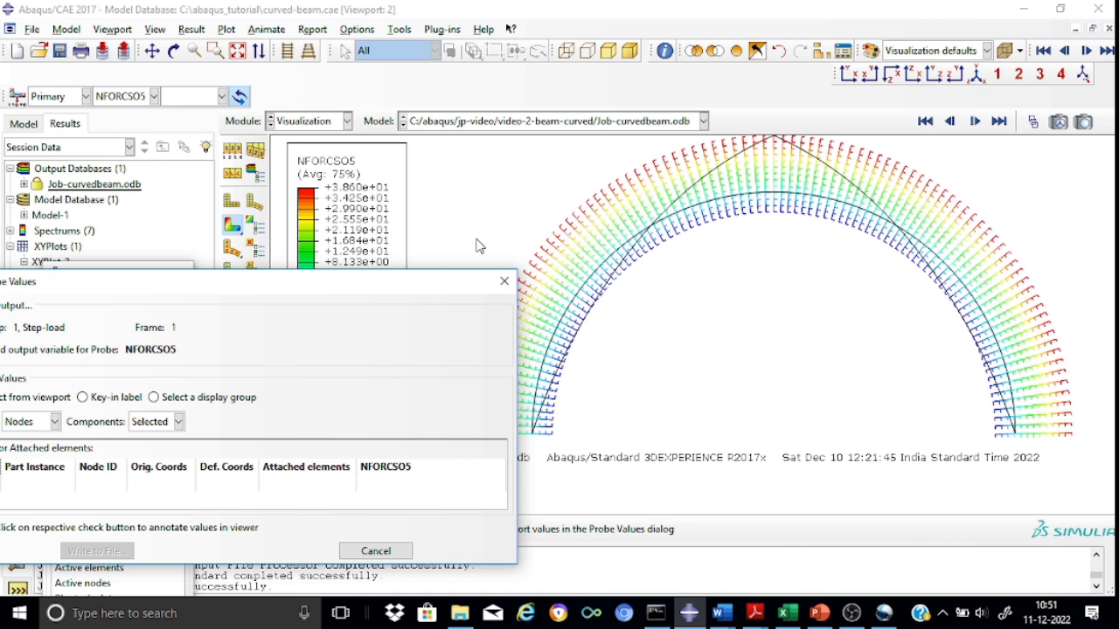
left_click(505, 280)
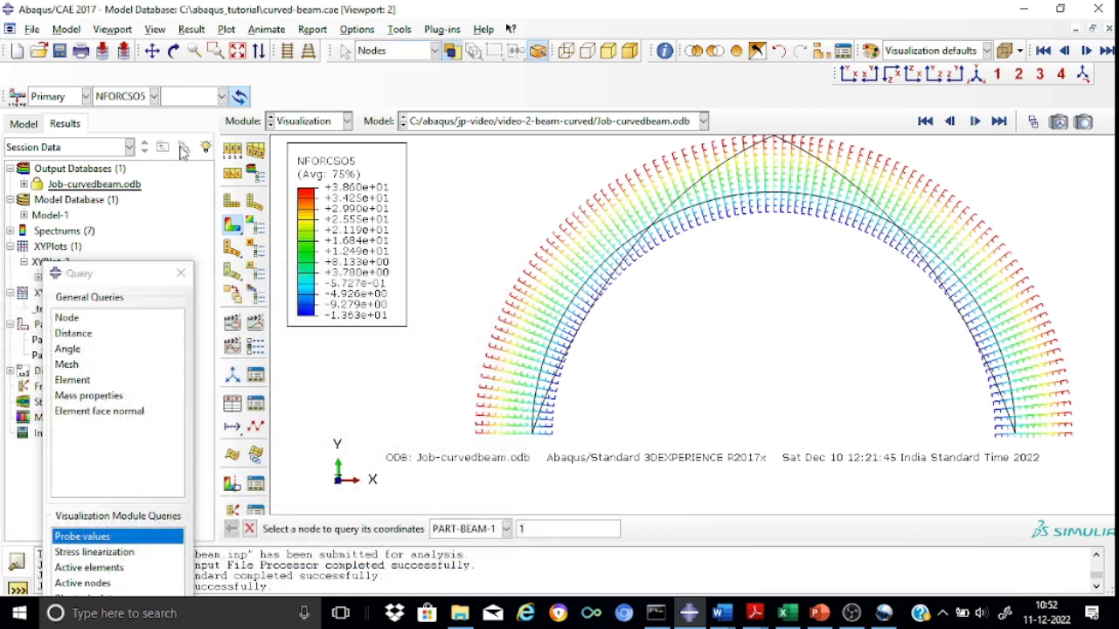
Plot the NFORCSO6 contour and probe its nodal values around node 46 and at the beam's crown.
left_click(154, 96)
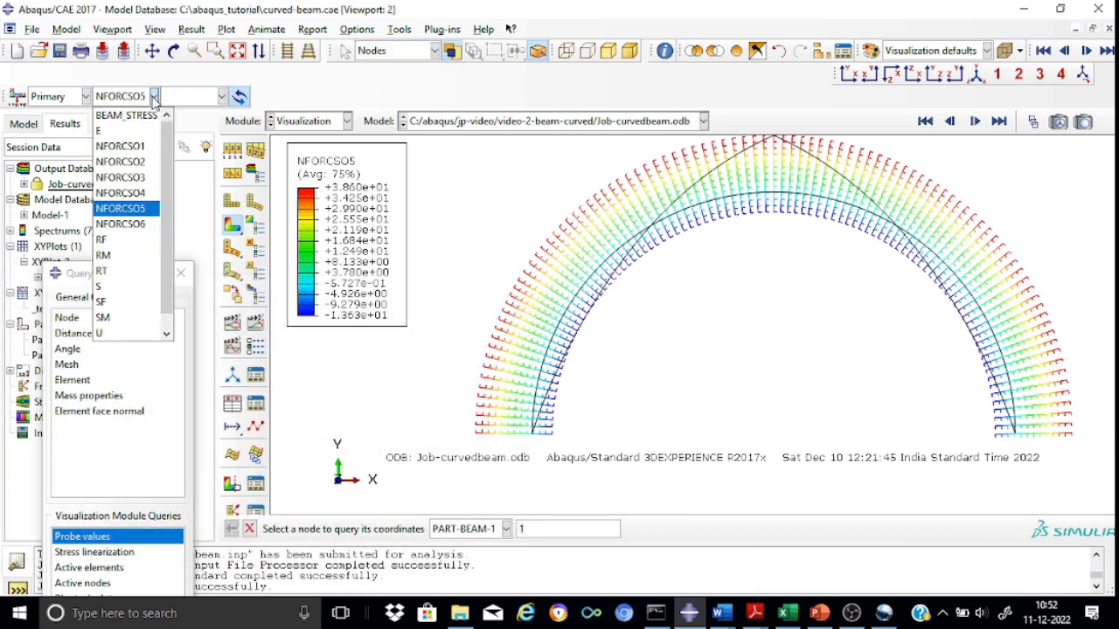
left_click(146, 226)
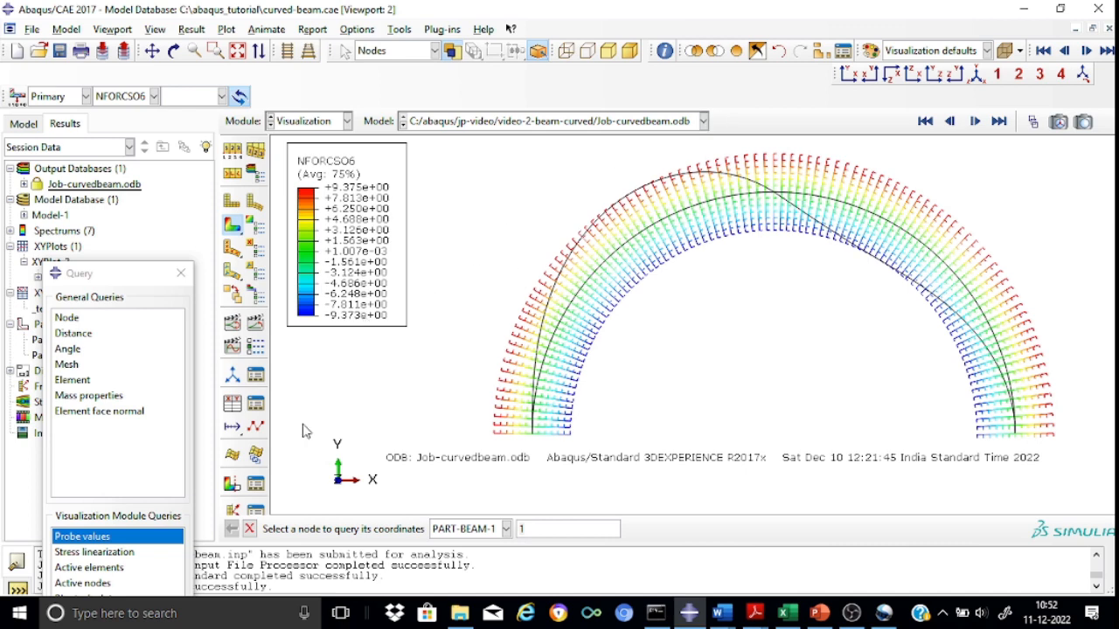
left_click(117, 537)
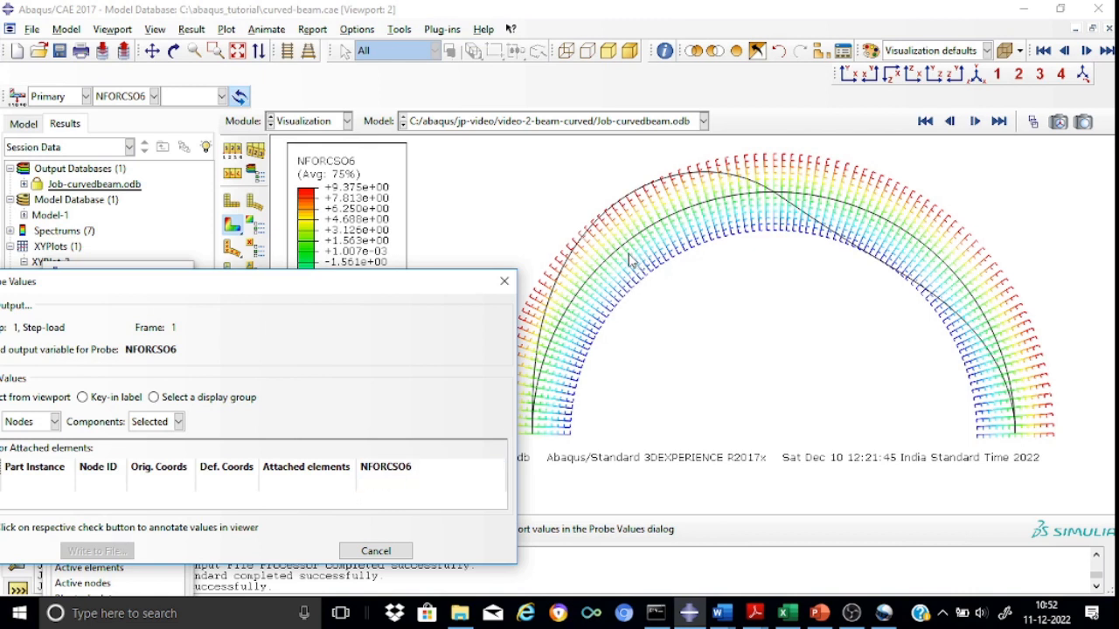
mouse_move(636, 240)
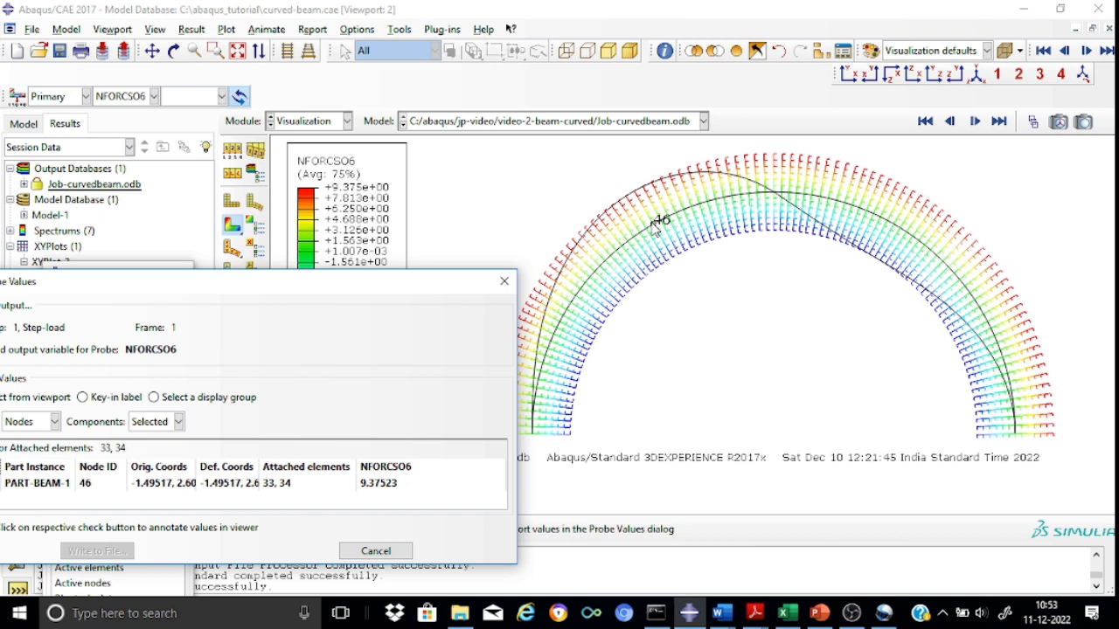
mouse_move(774, 196)
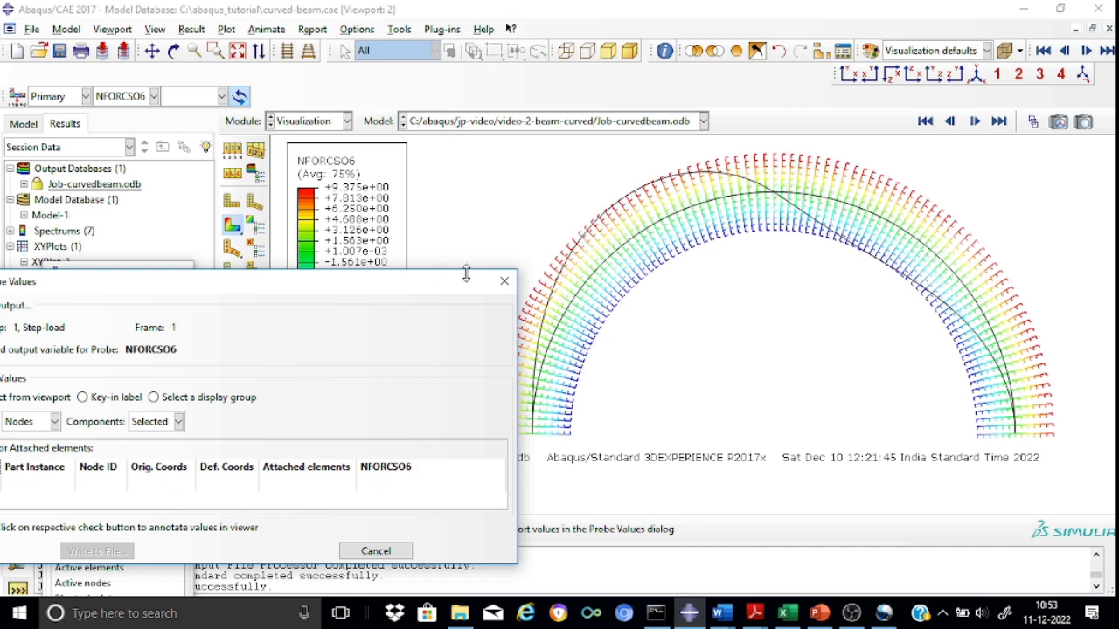
left_click(505, 282)
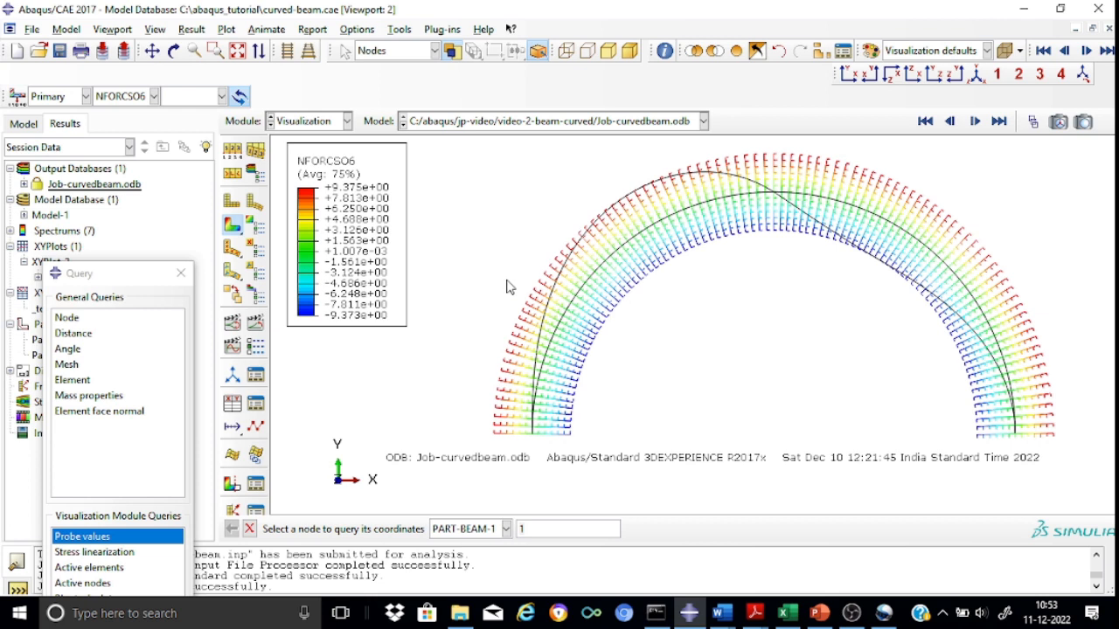
Examine the displacement U contours along the beam as magnitude, U3 and U2, return to magnitude, and end the query.
left_click(153, 97)
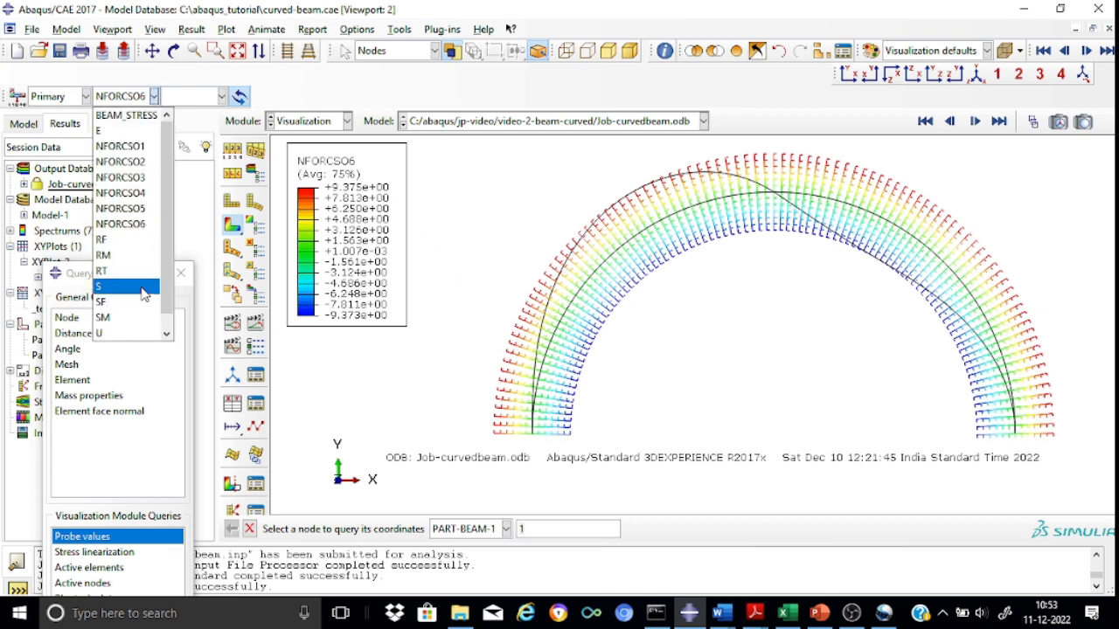
left_click(135, 335)
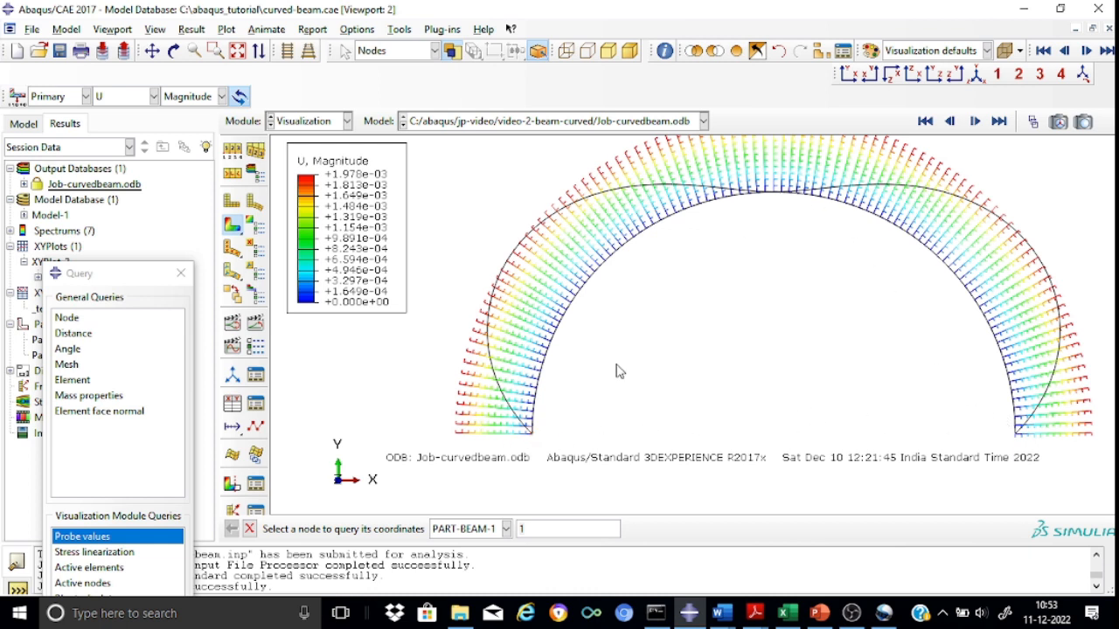
left_click(221, 96)
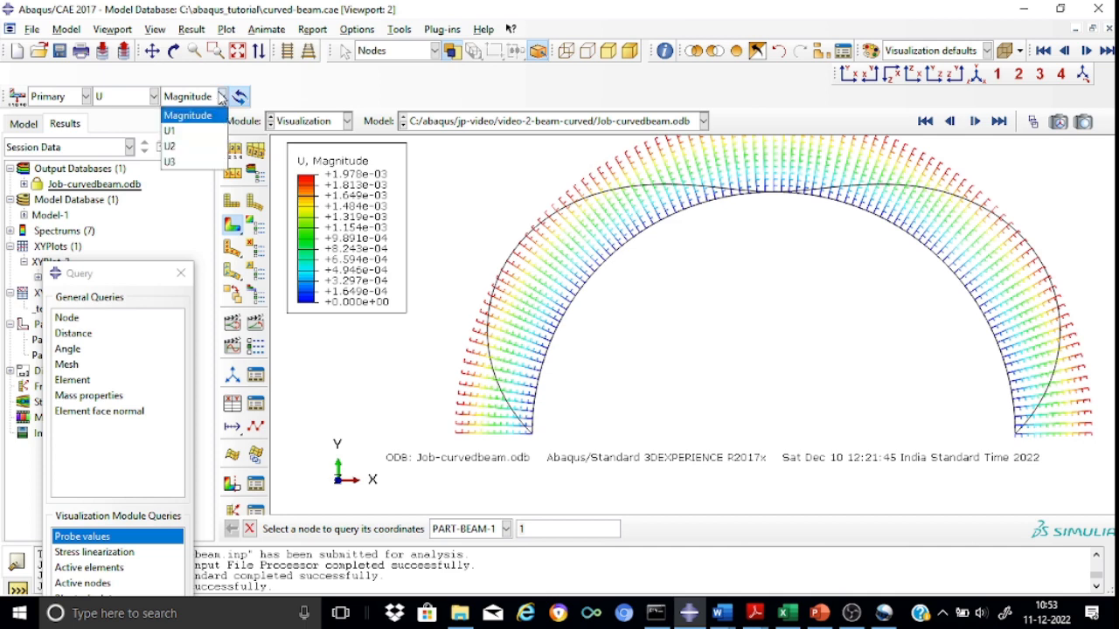
left_click(185, 163)
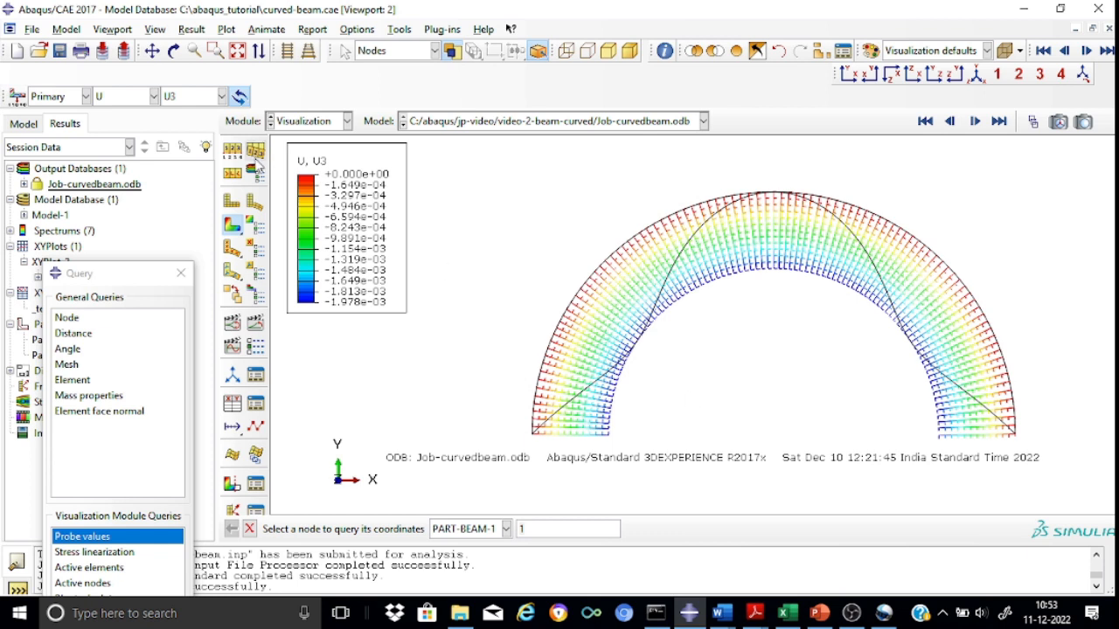
left_click(222, 96)
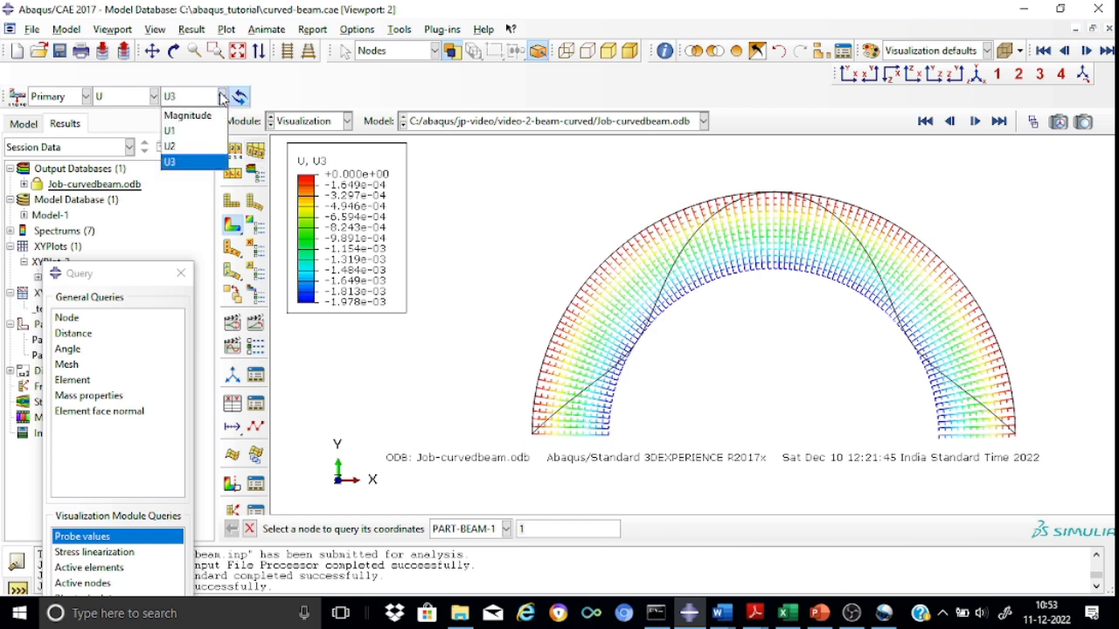
left_click(170, 146)
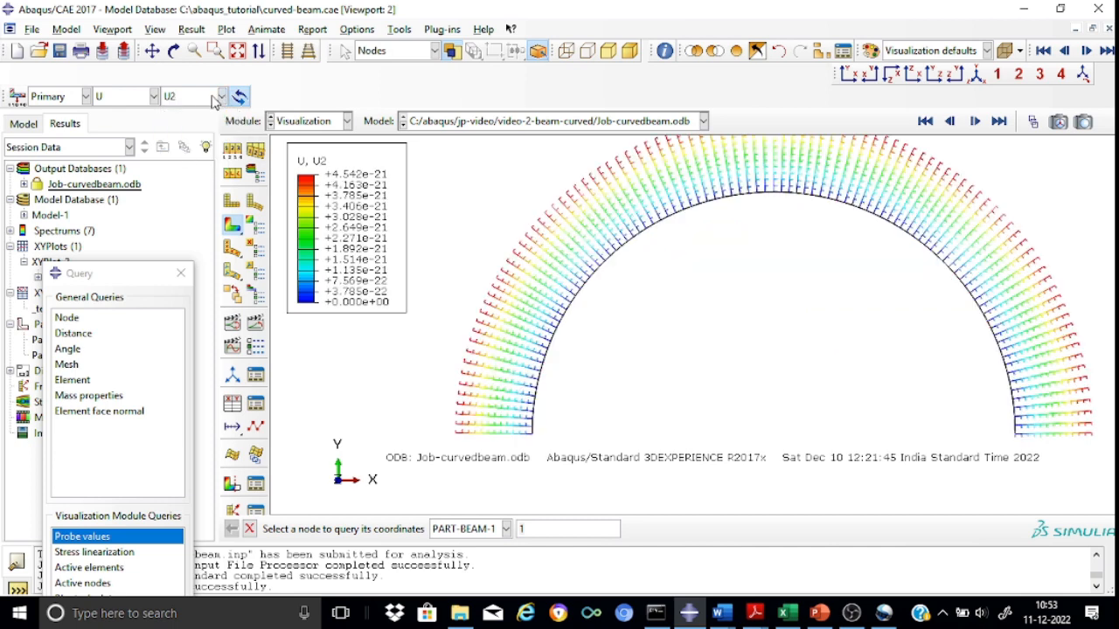
left_click(222, 96)
left_click(186, 115)
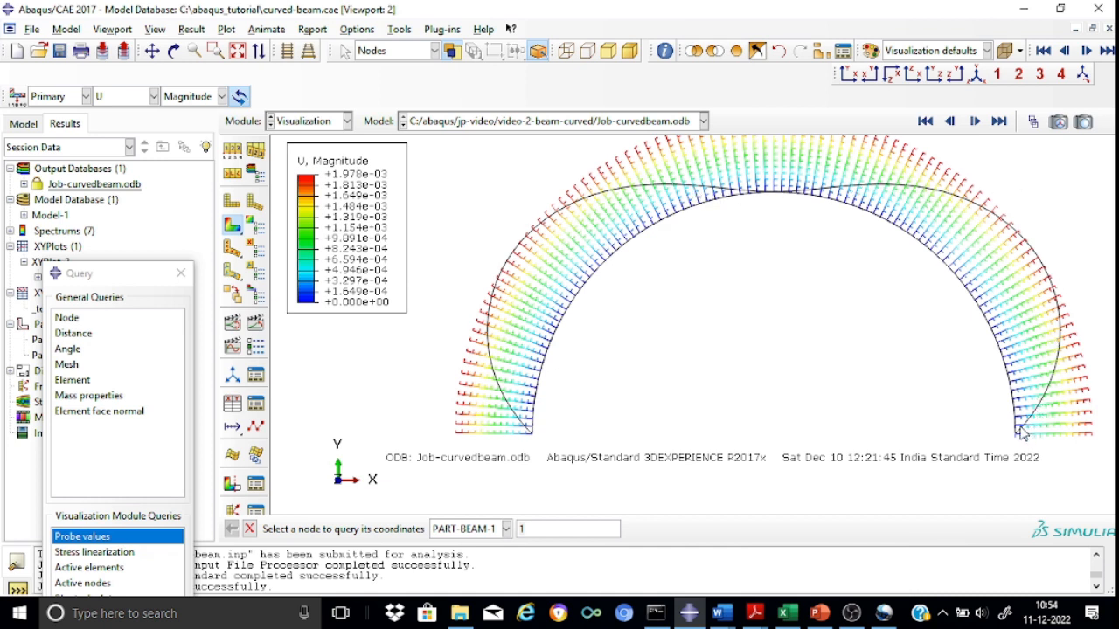
left_click(179, 275)
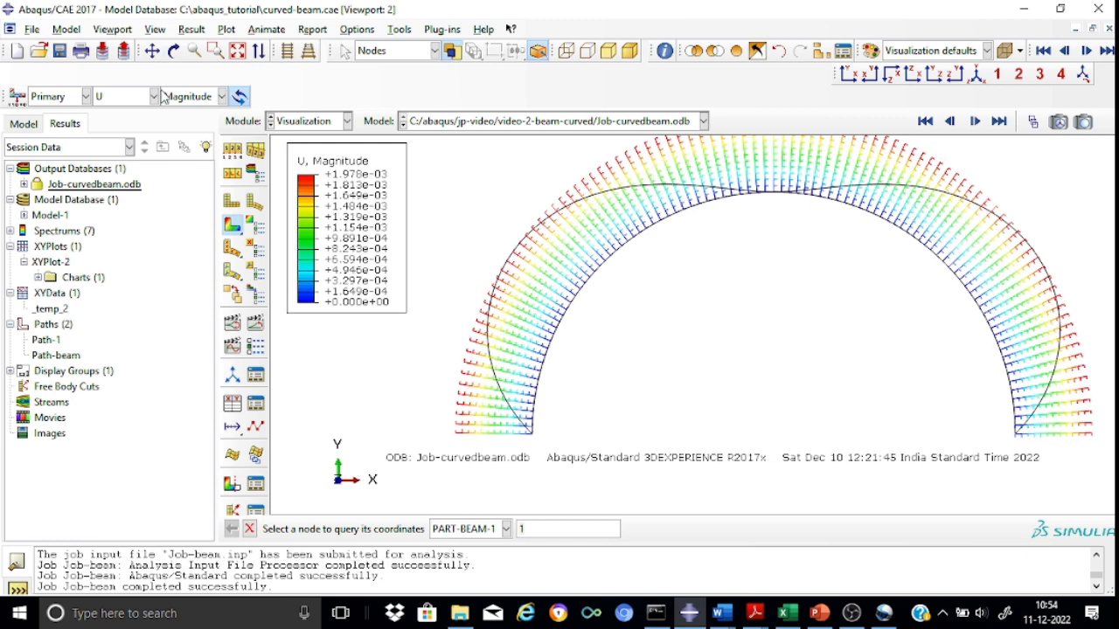
left_click(153, 97)
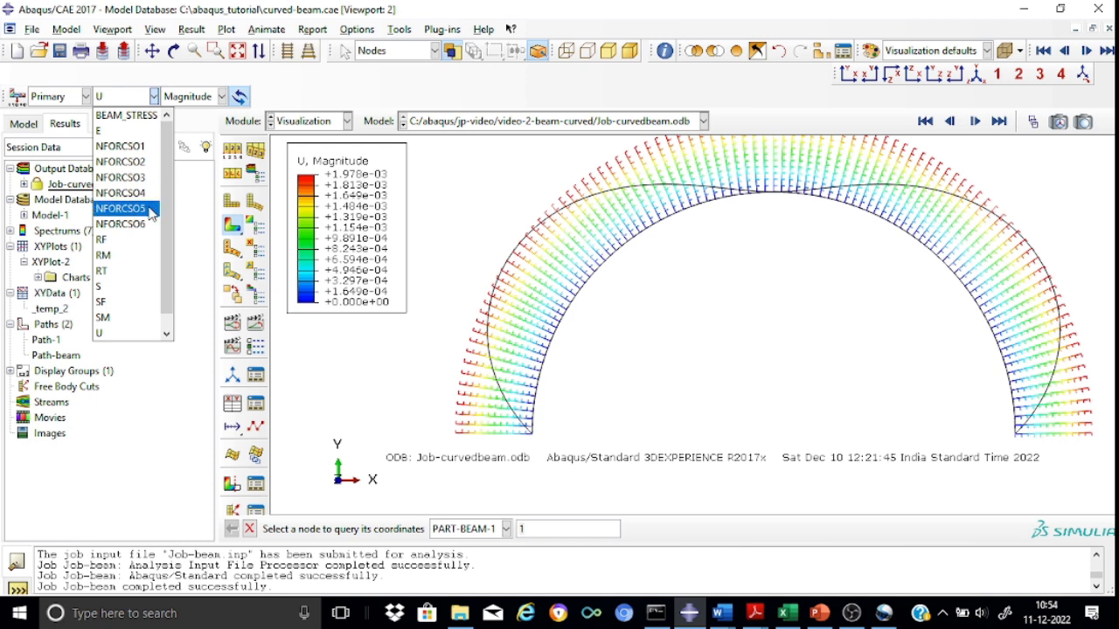
left_click(489, 190)
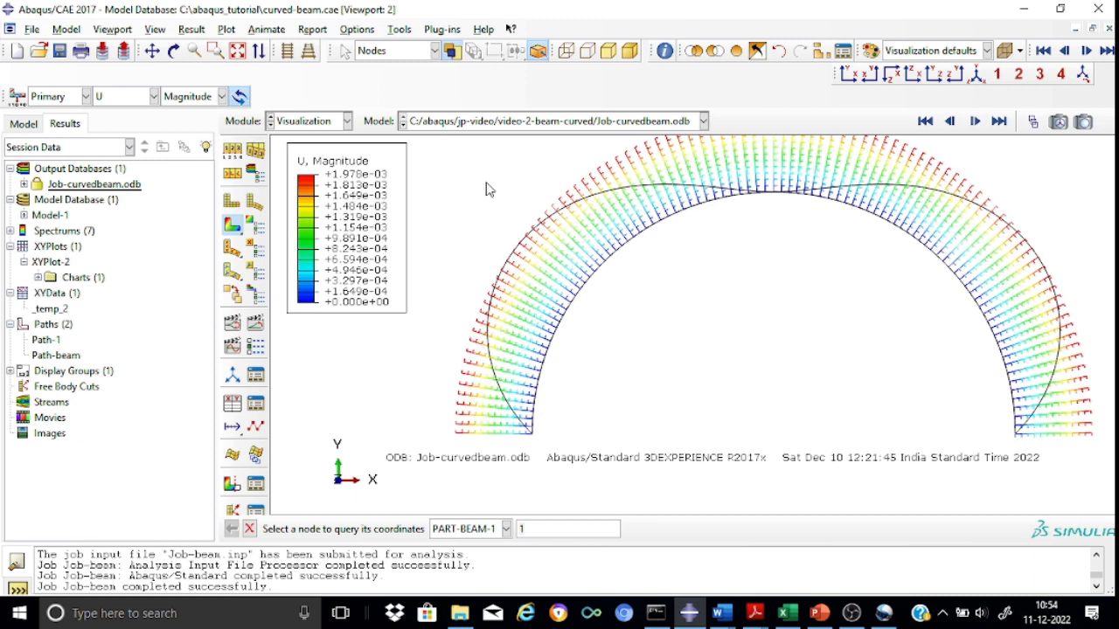
left_click(399, 31)
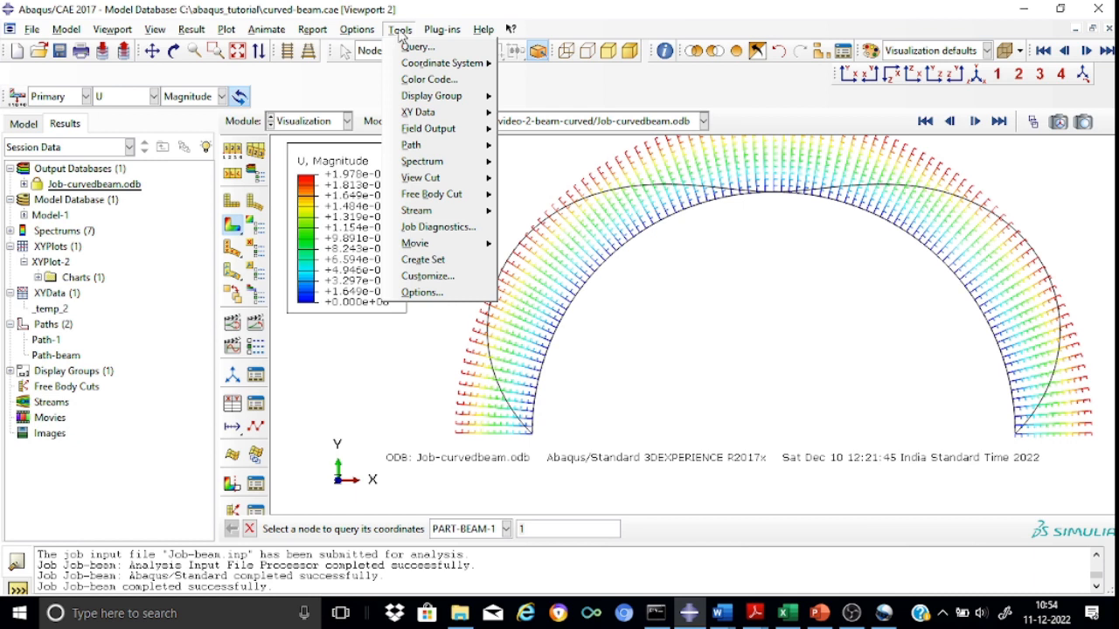
mouse_move(447, 33)
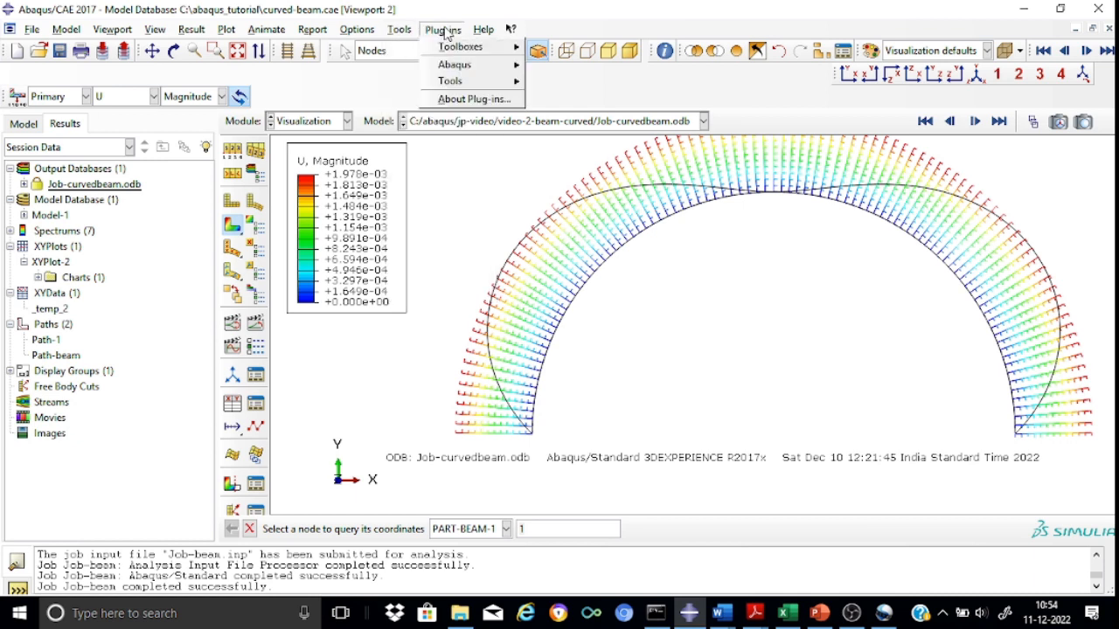
mouse_move(452, 86)
left_click(697, 345)
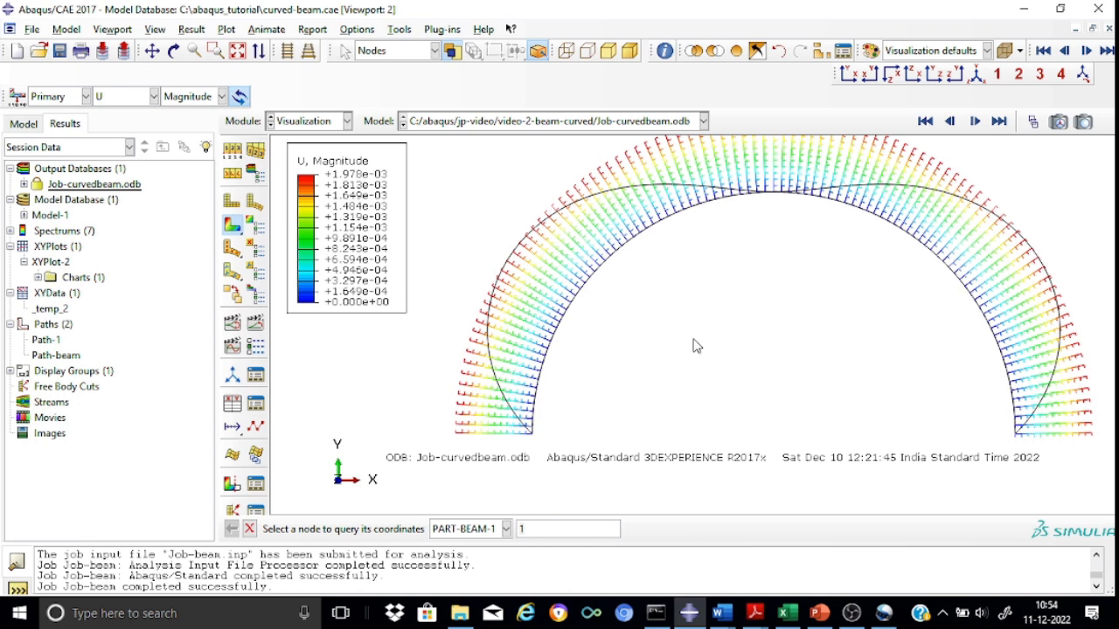